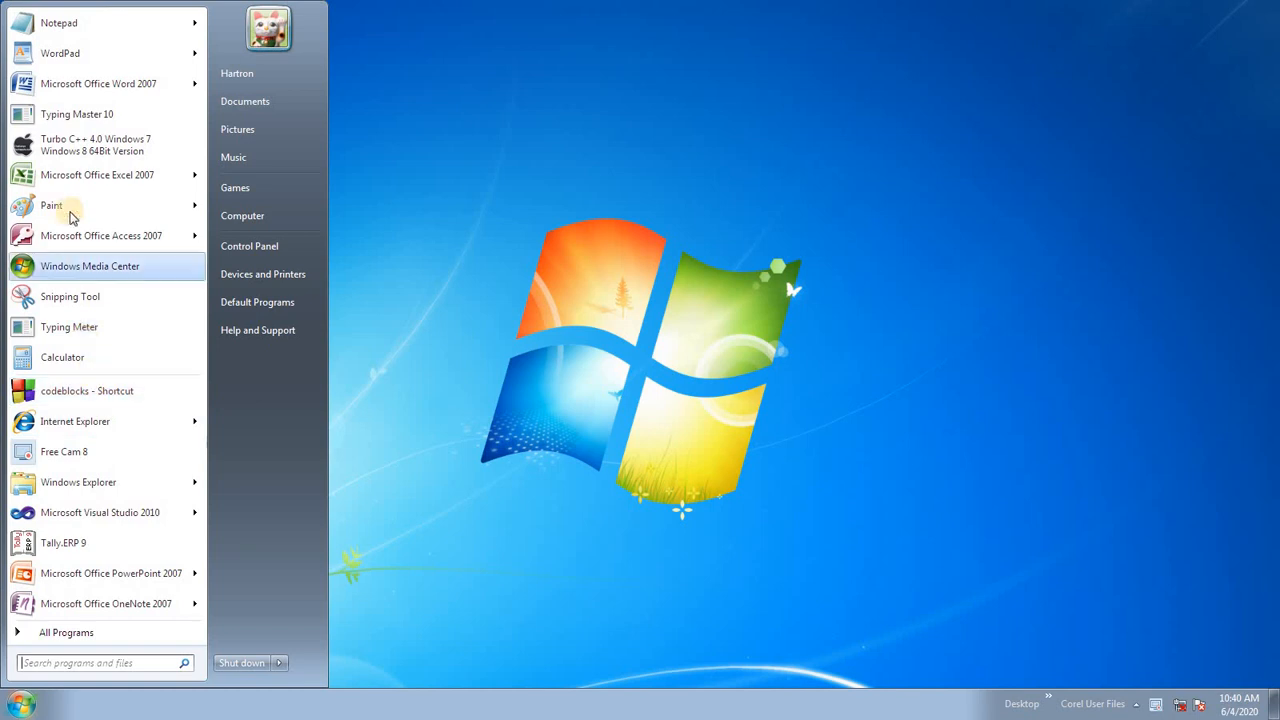
Step: Open a maximized blank Notepad document and write the heading "maintain batch wise detail"
click(63, 20)
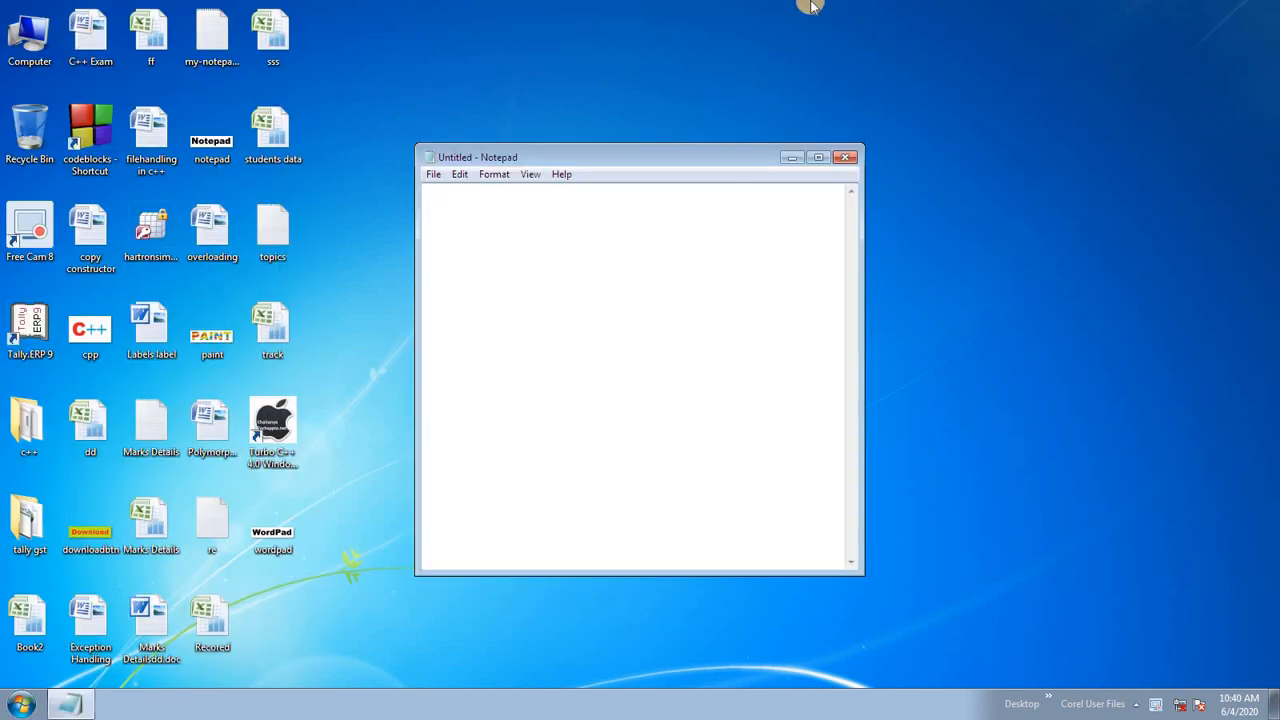
click(818, 157)
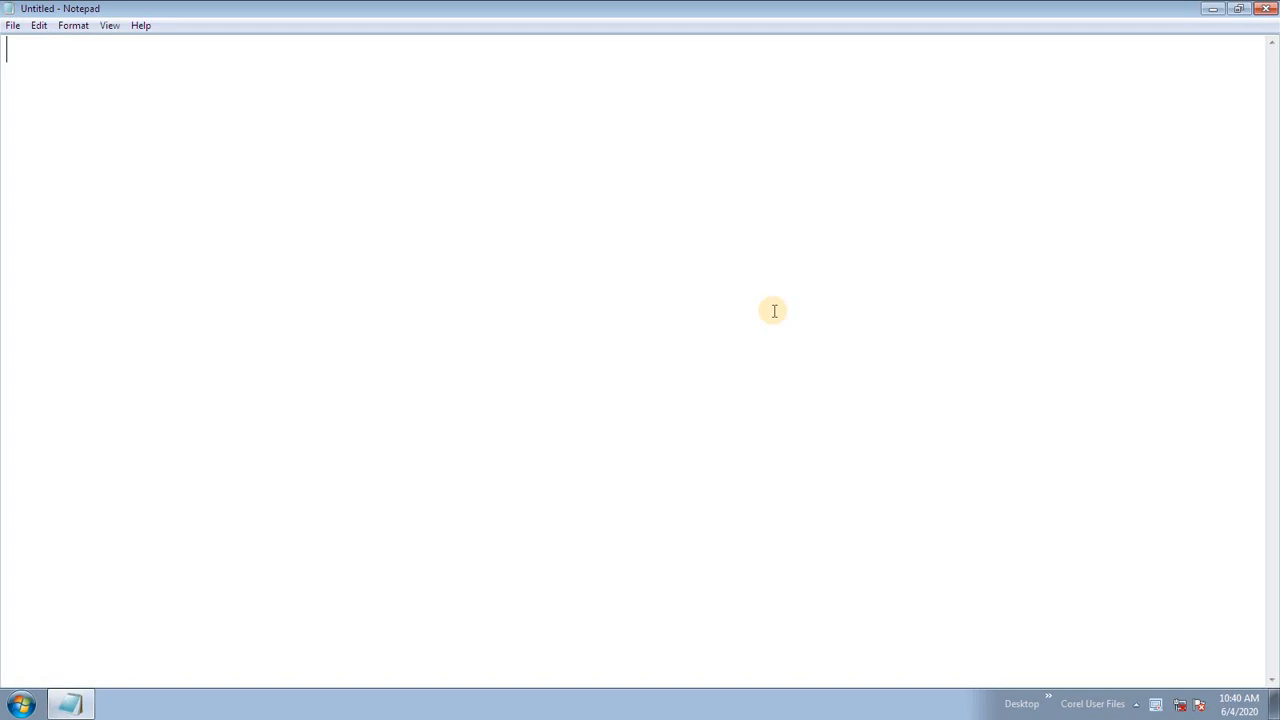
text(maintain )
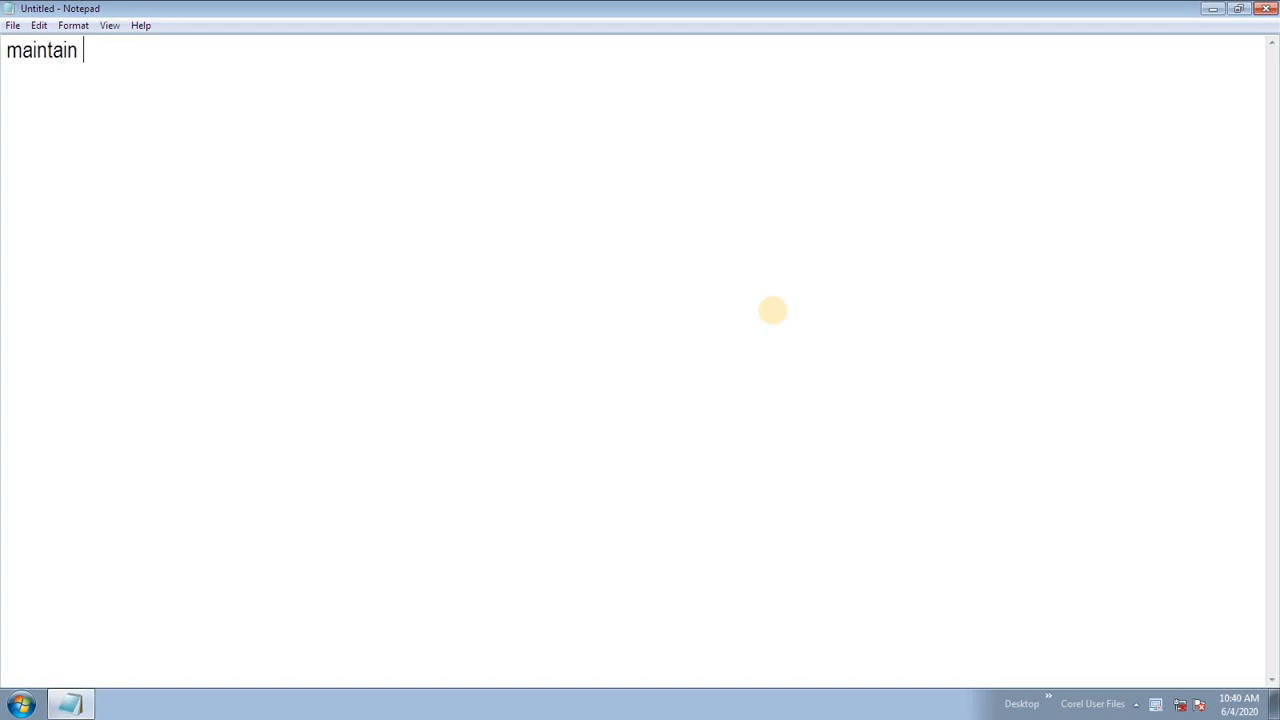
text(batch wise detail)
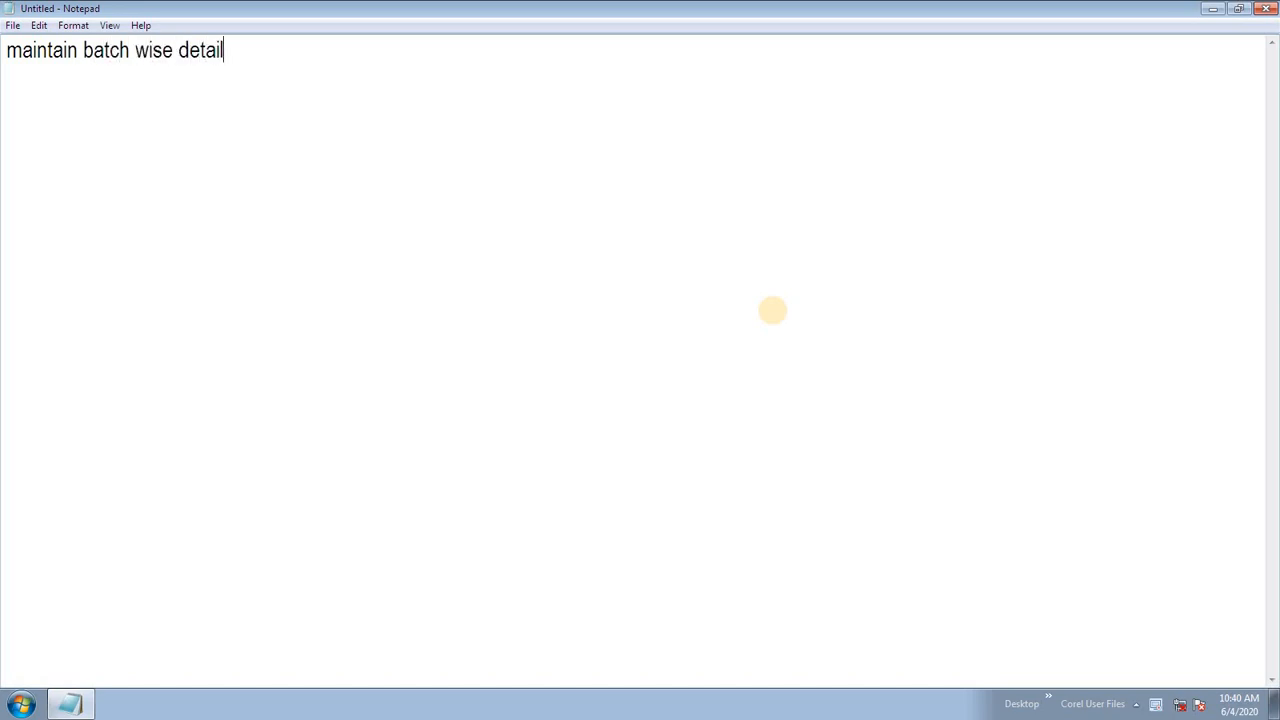
Step: Below the heading, leave a gap and add the line "apply = F11 > F2"
key(Return)
key(Return)
text(appl)
text(y +)
key(BackSpace)
key(BackSpace)
text(= F11 ?)
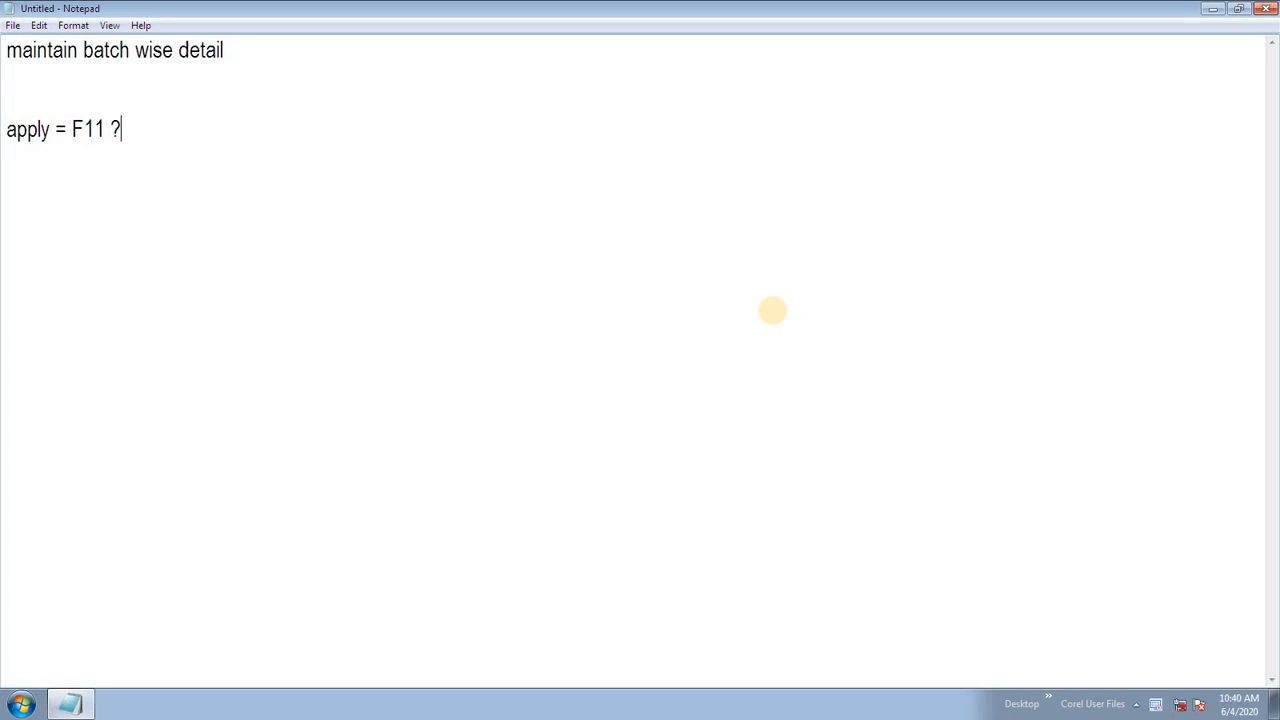
key(BackSpace)
text(> F2)
key(Return)
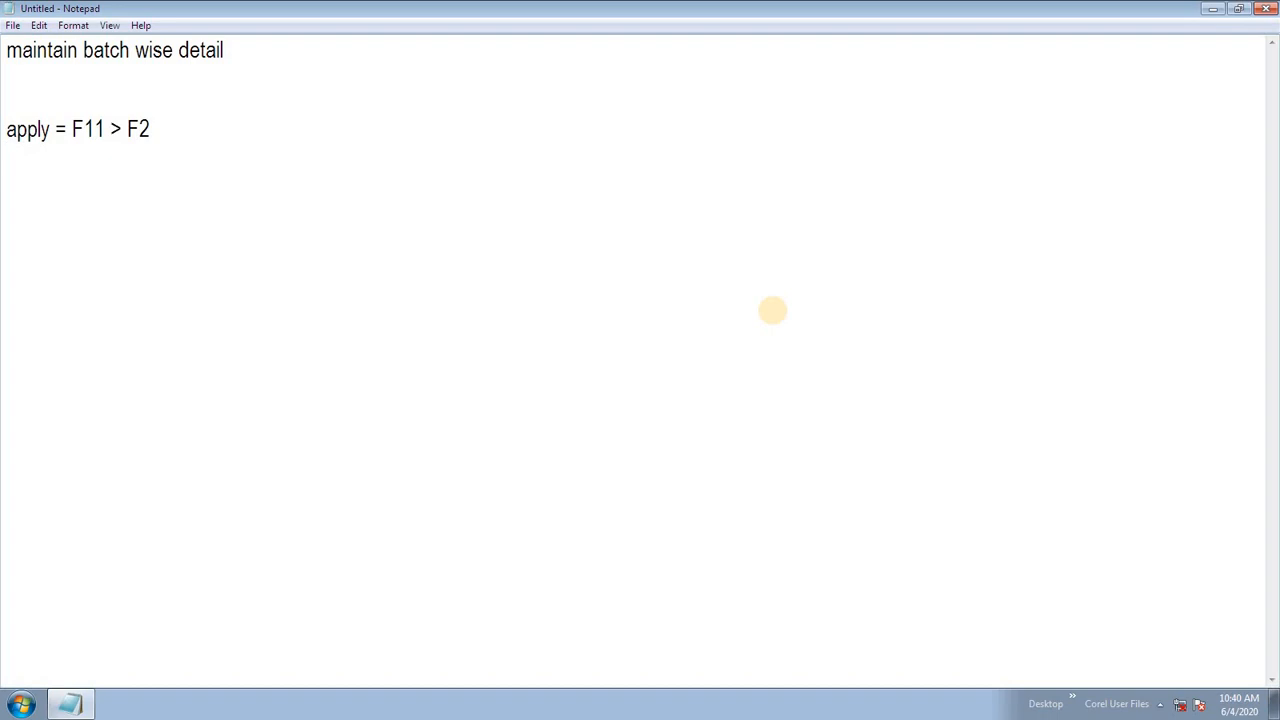
Step: Add the note line "batch wise detail = yes" under the apply line
text(batch wise det)
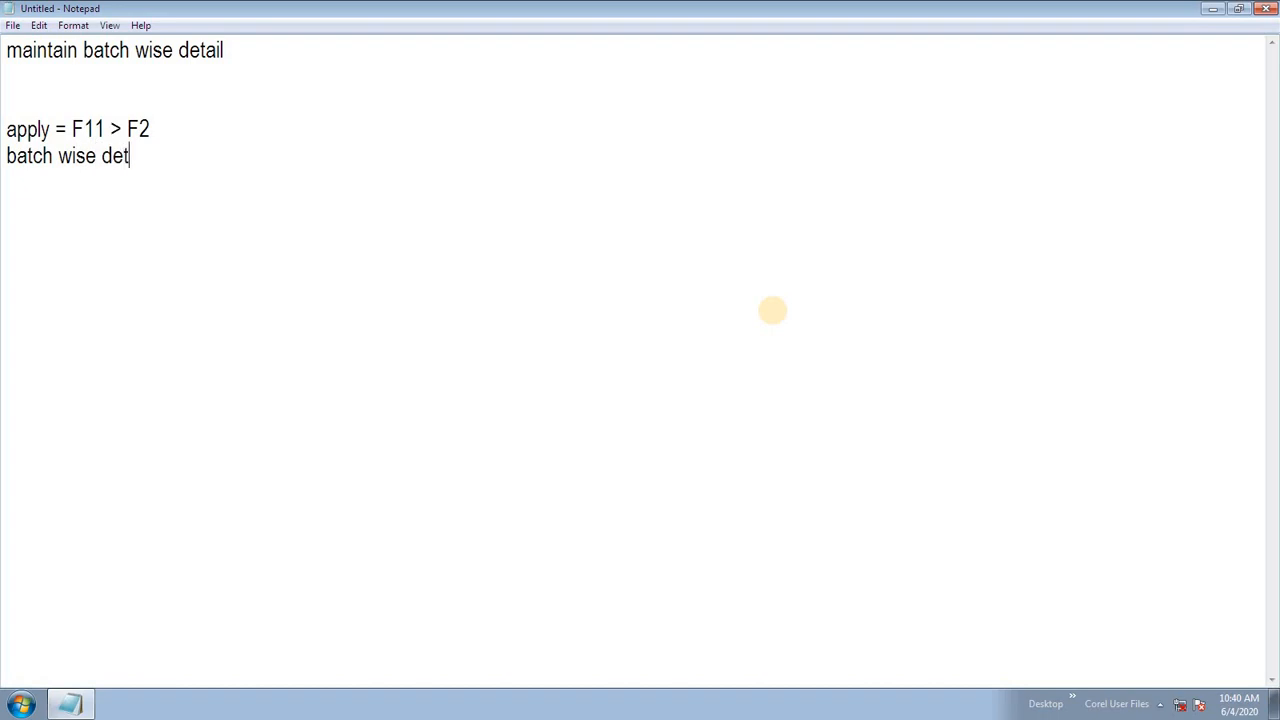
text(ail =     yes)
key(Return)
Step: Add the note line "set expiry date = yes", with yes spaced out after the equals sign
text(e)
key(BackSpace)
text(set )
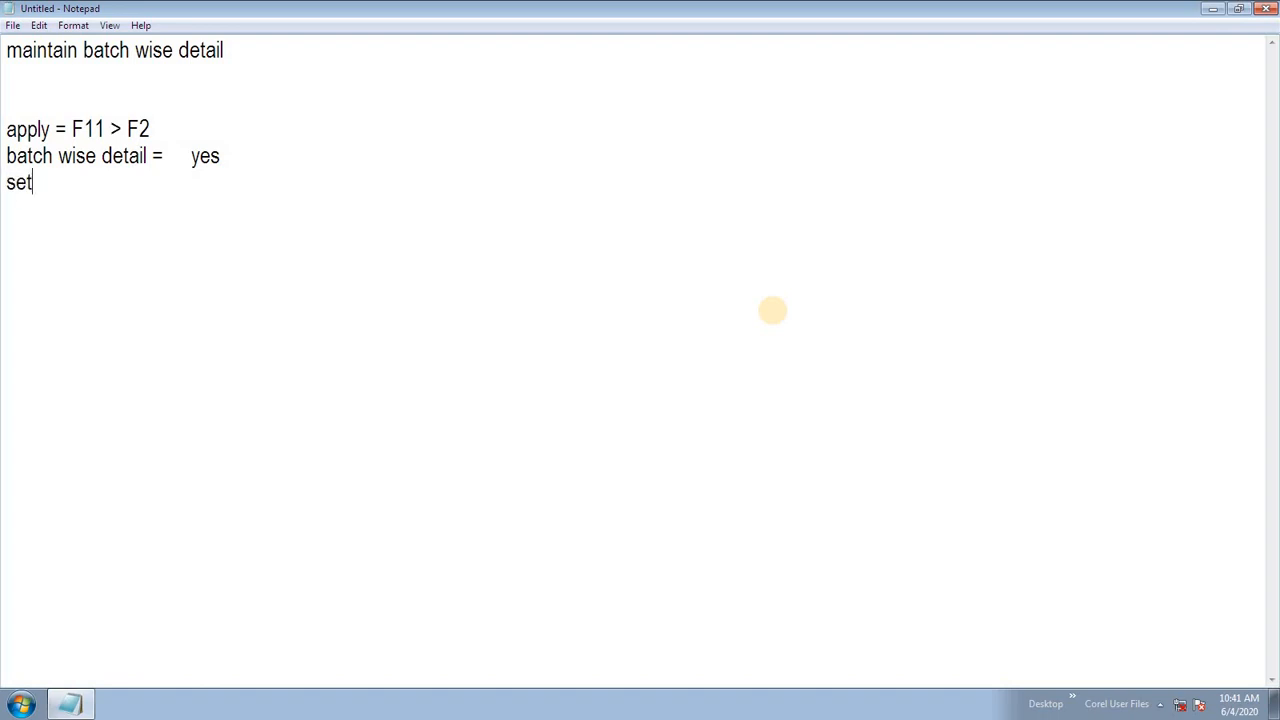
text(expiry)
key(BackSpace)
text(y date)
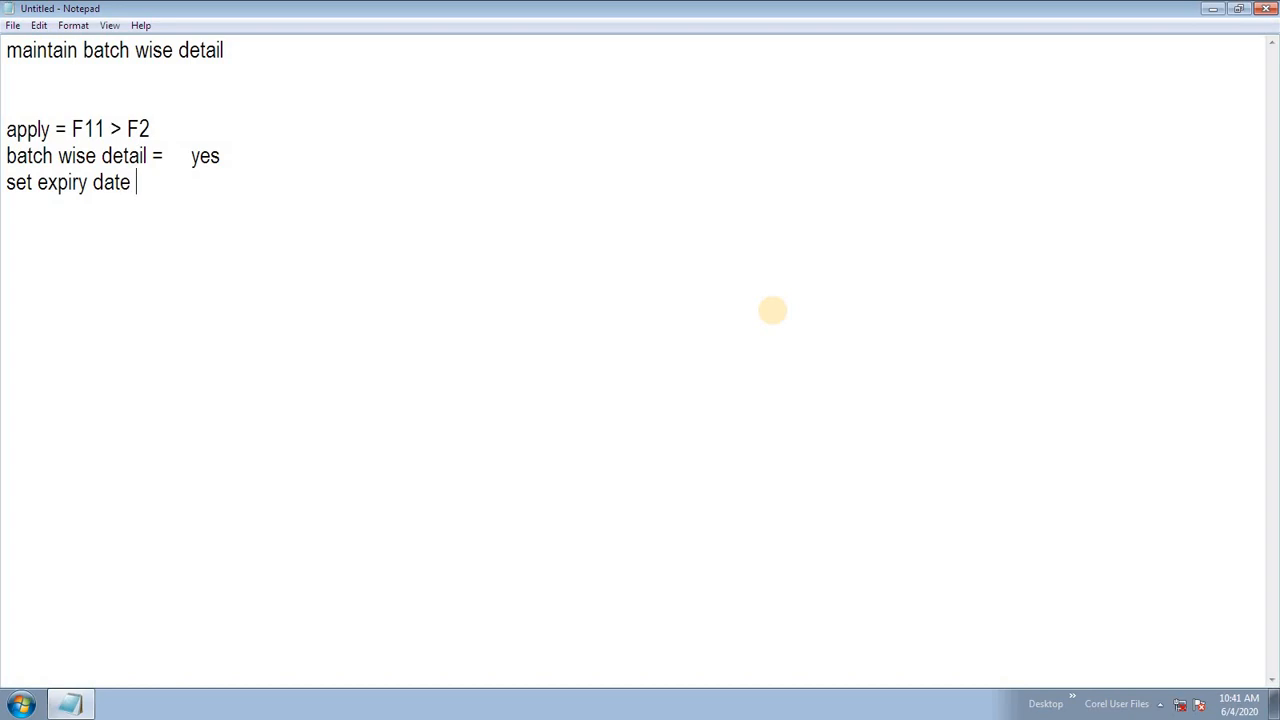
key(Tab)
text(=)
key(Tab)
key(BackSpace)
key(BackSpace)
key(BackSpace)
text(=)
key(Tab)
text(yes)
key(Return)
Step: After a blank line, add "purchase" and "sales" on separate lines, with "GST" spaced out beside sales
key(Return)
text(purhc)
key(BackSpace)
key(BackSpace)
text(chase)
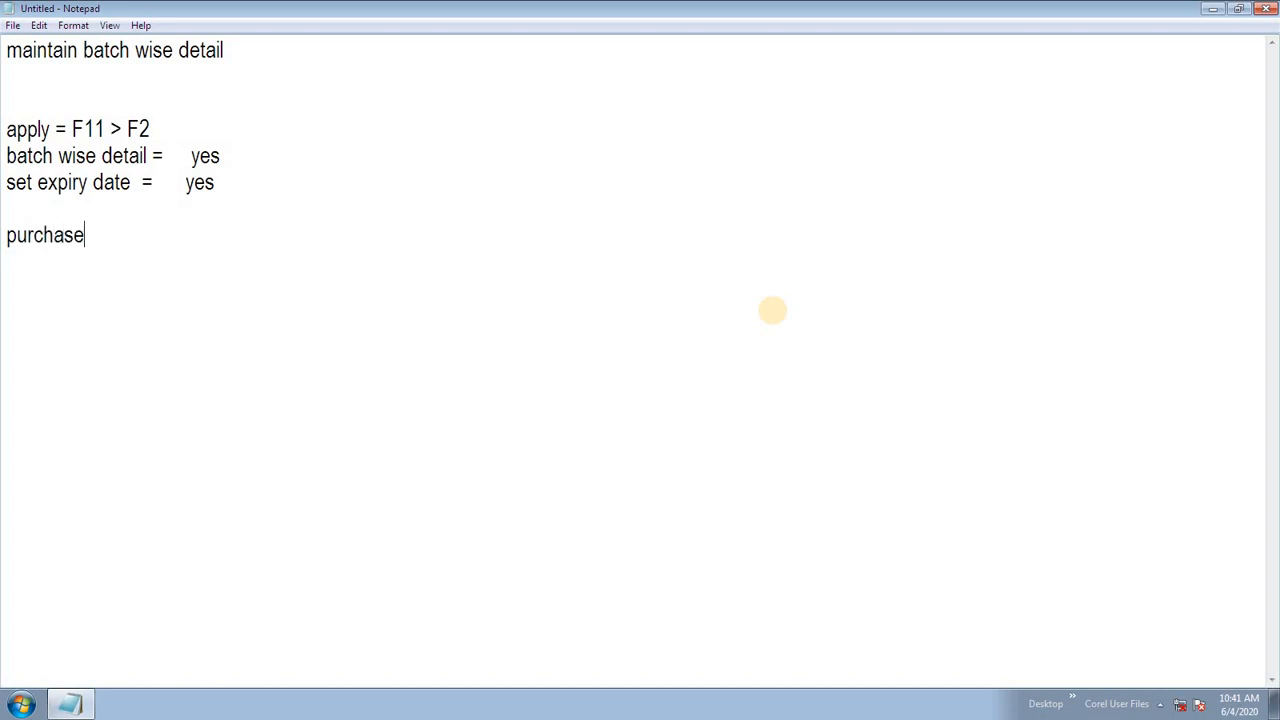
key(Return)
text(sales)
key(Tab)
key(Tab)
text(g)
key(BackSpace)
text(GST)
key(Return)
key(Return)
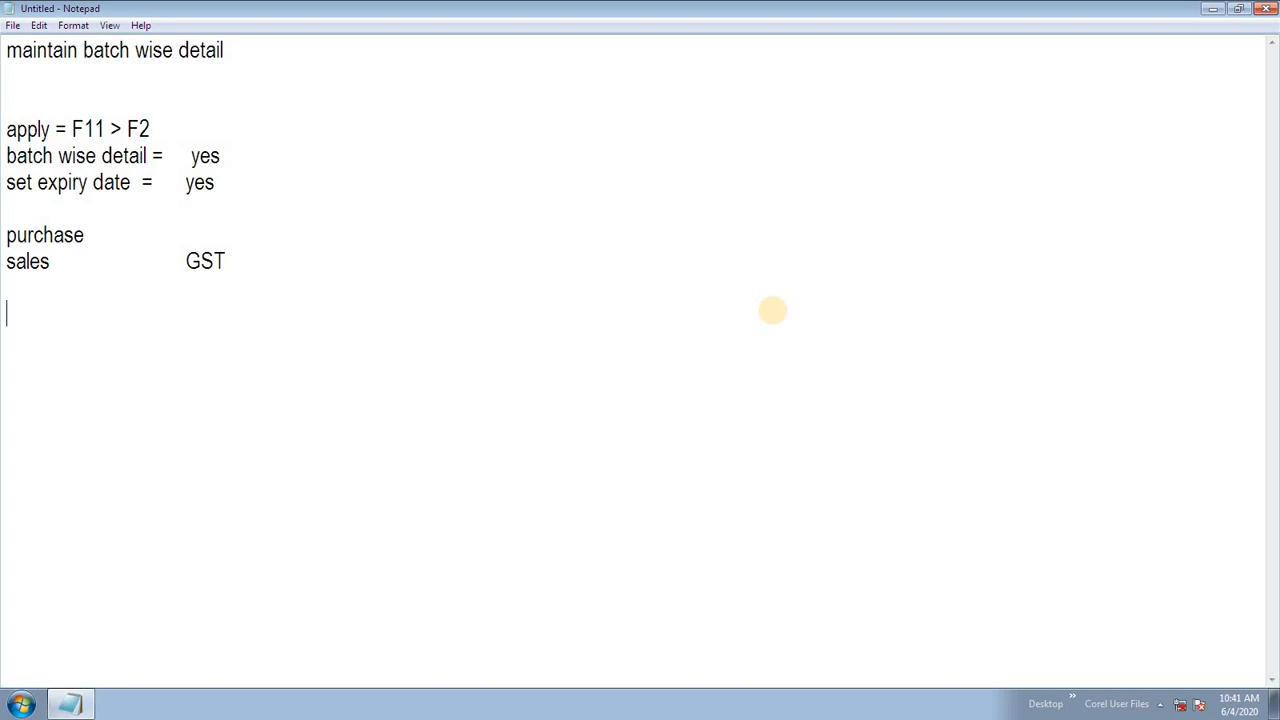
Step: Write "product purchase" as the last line of the notes and minimize the document window
text(product p)
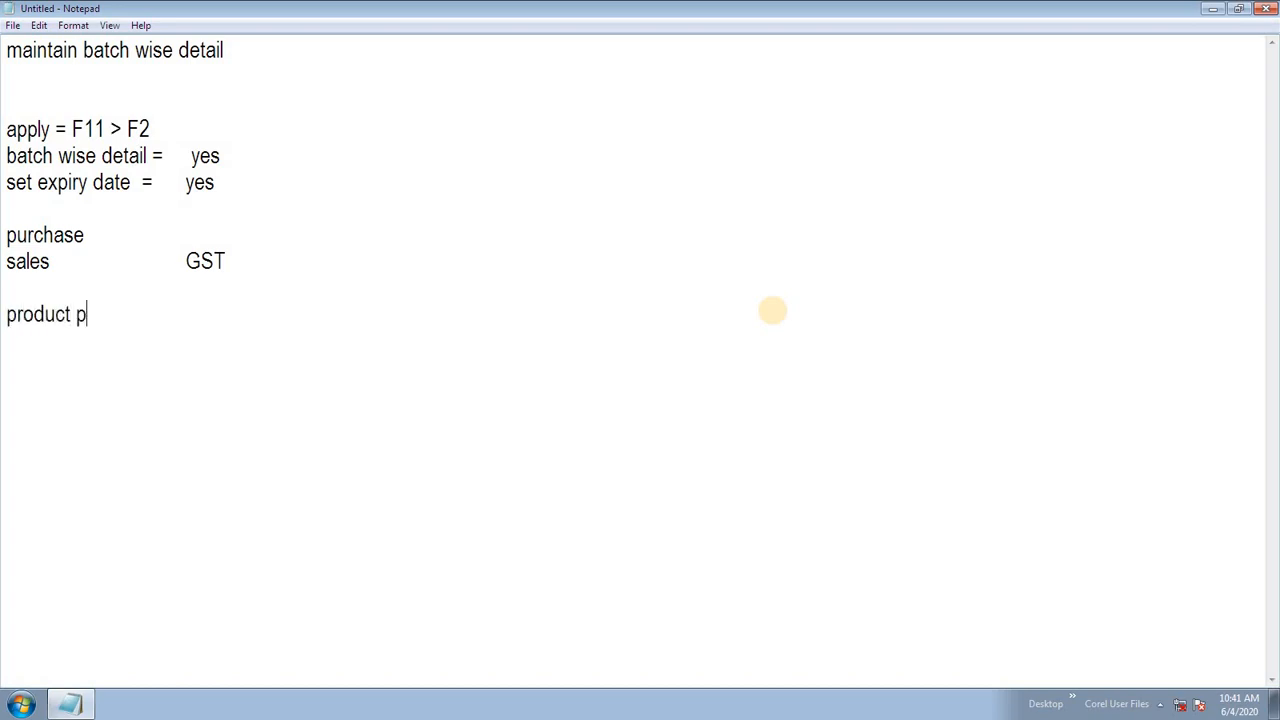
text(urchase)
click(1212, 8)
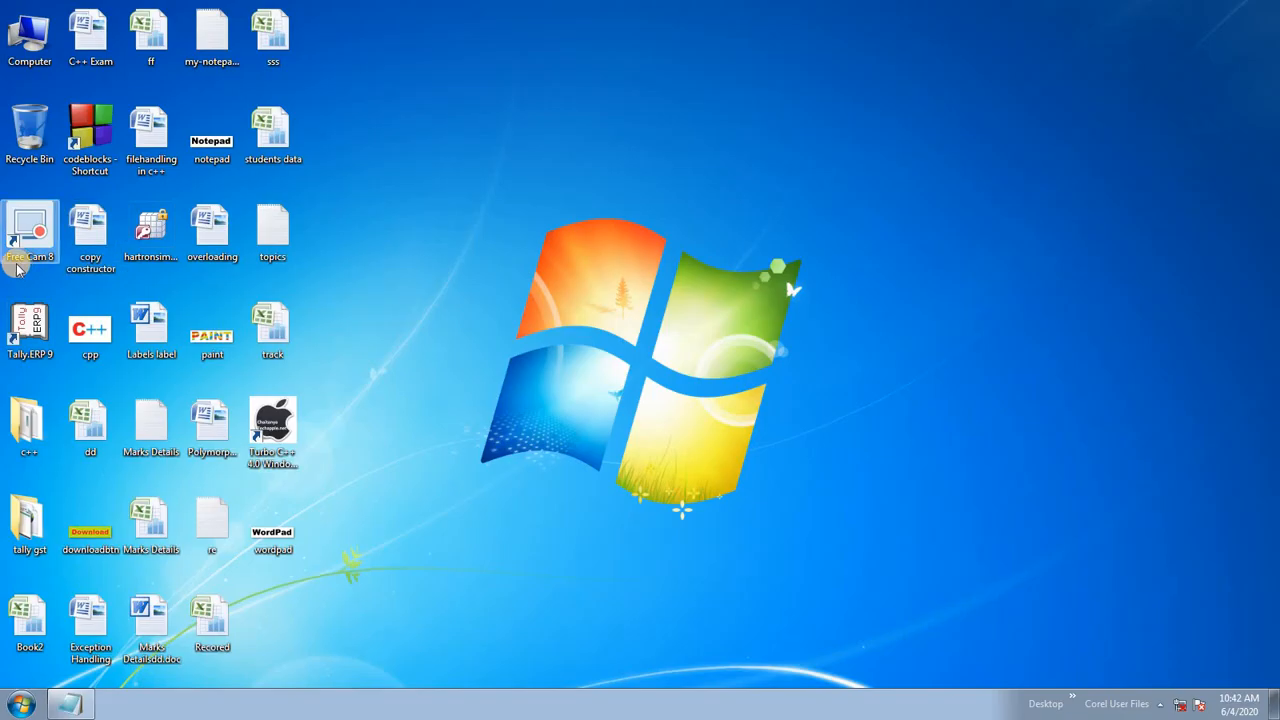
Step: Launch Tally.ERP 9 and choose to work in Educational Mode
double_click(44, 330)
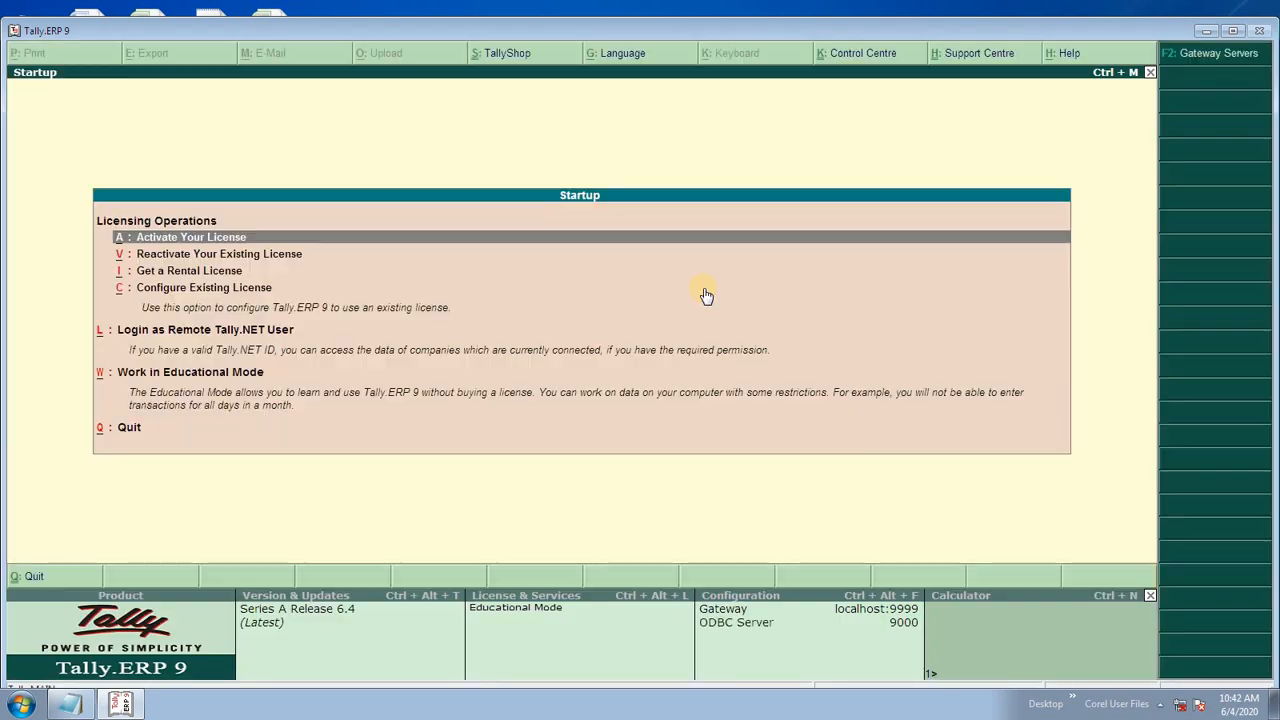
key(Down)
key(Down)
key(Down)
key(Down)
key(Down)
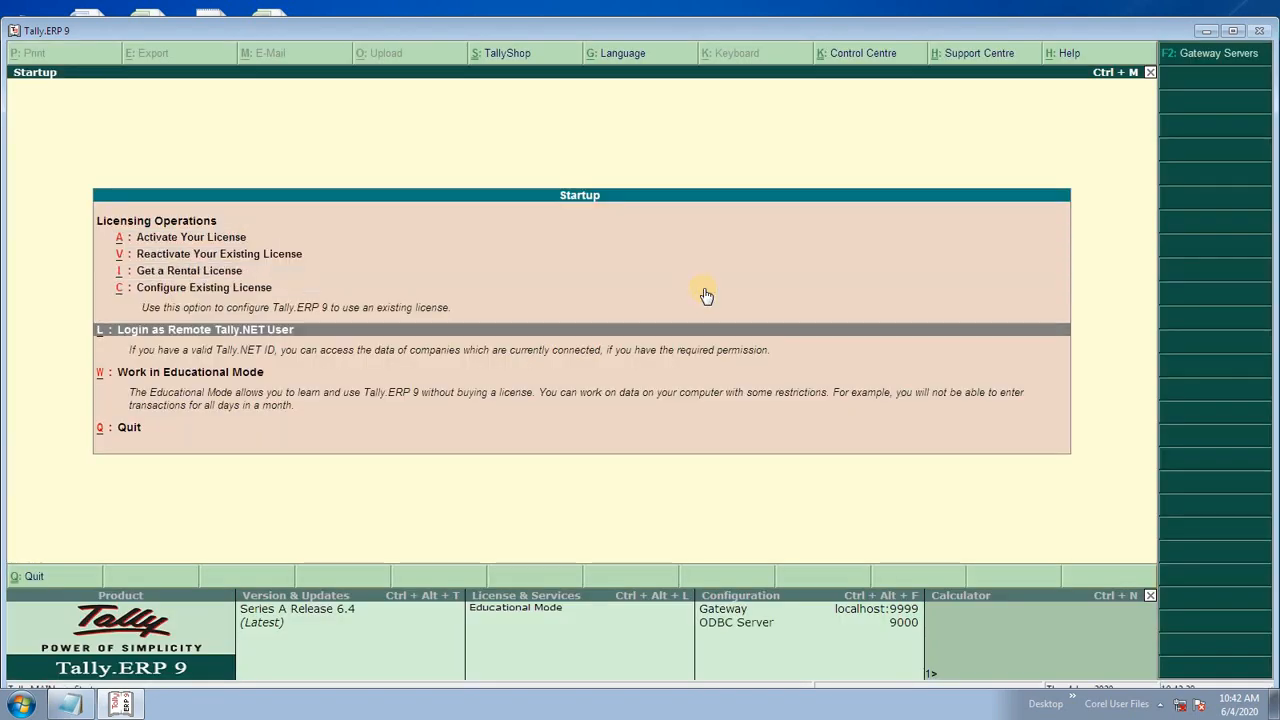
key(Return)
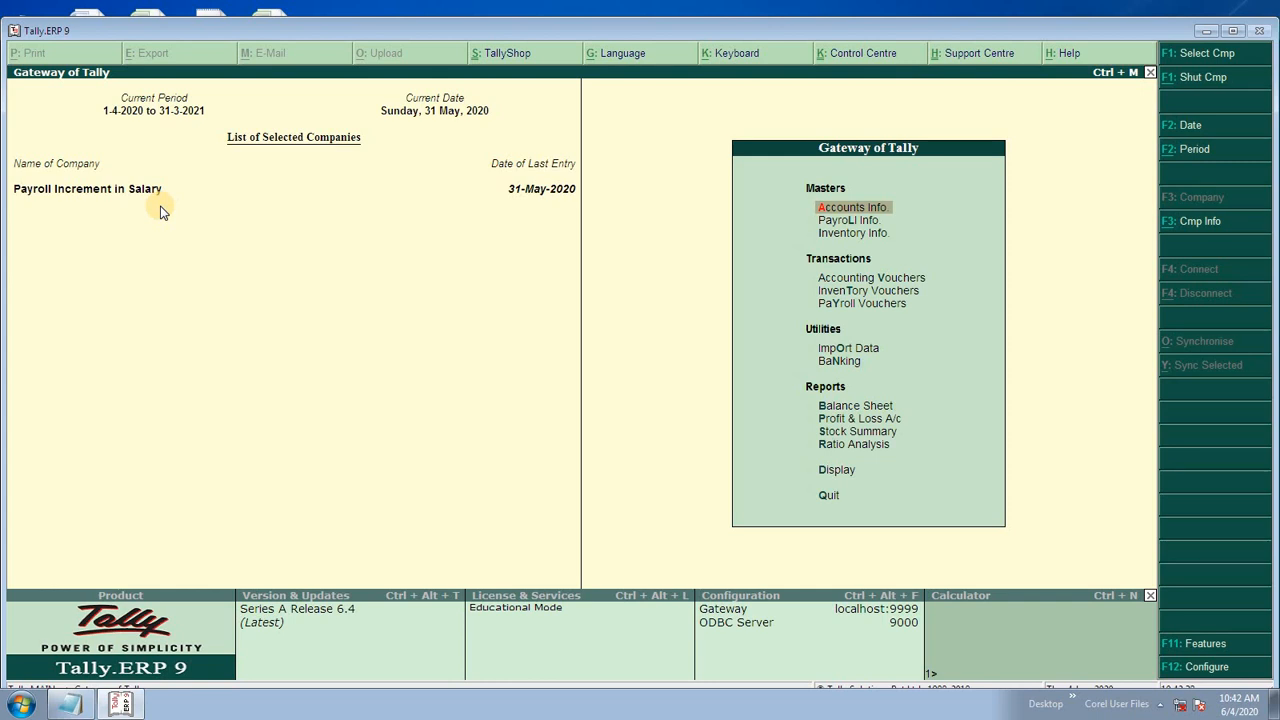
Step: Shut the loaded payroll company and begin creating a new company
key(alt+F1)
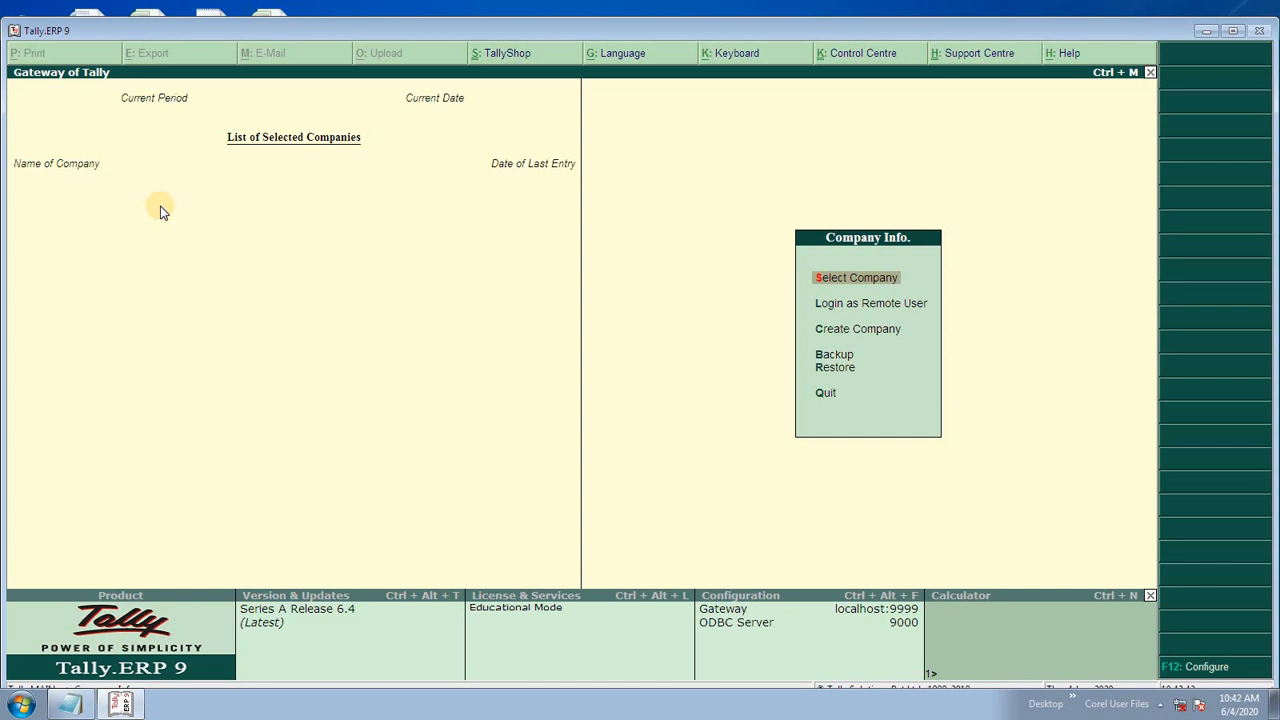
key(Down)
key(Down)
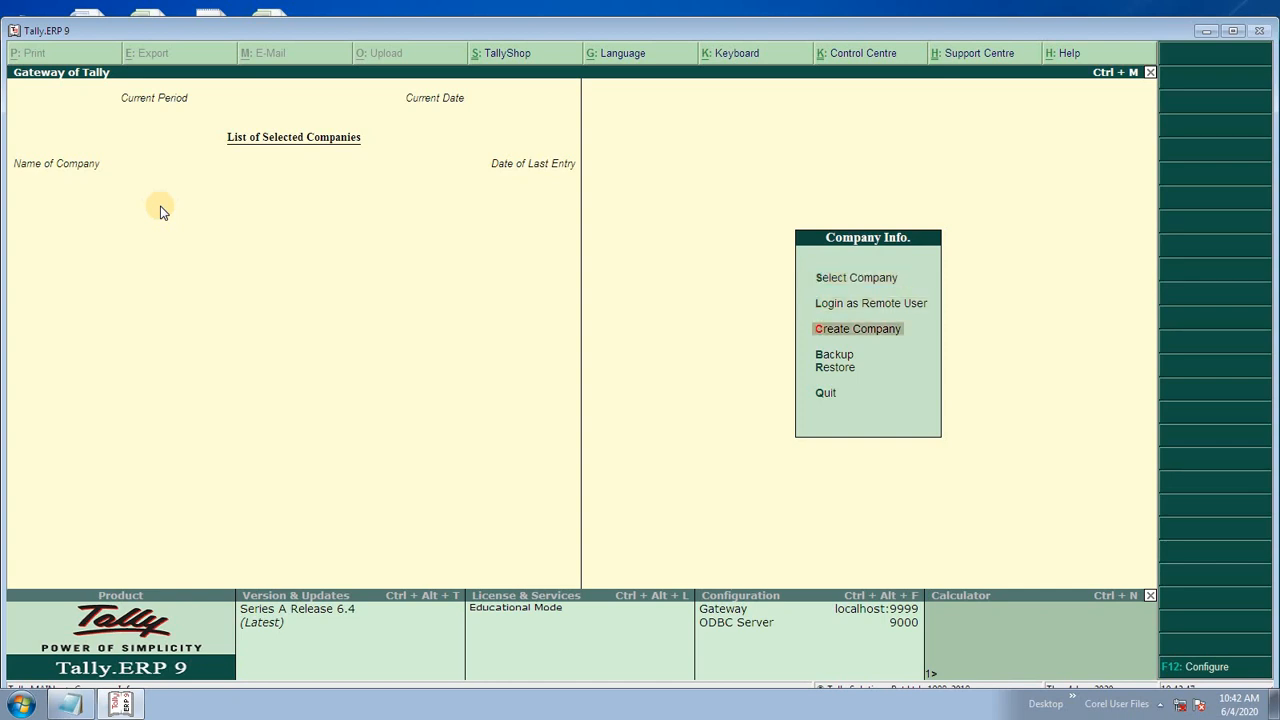
key(Return)
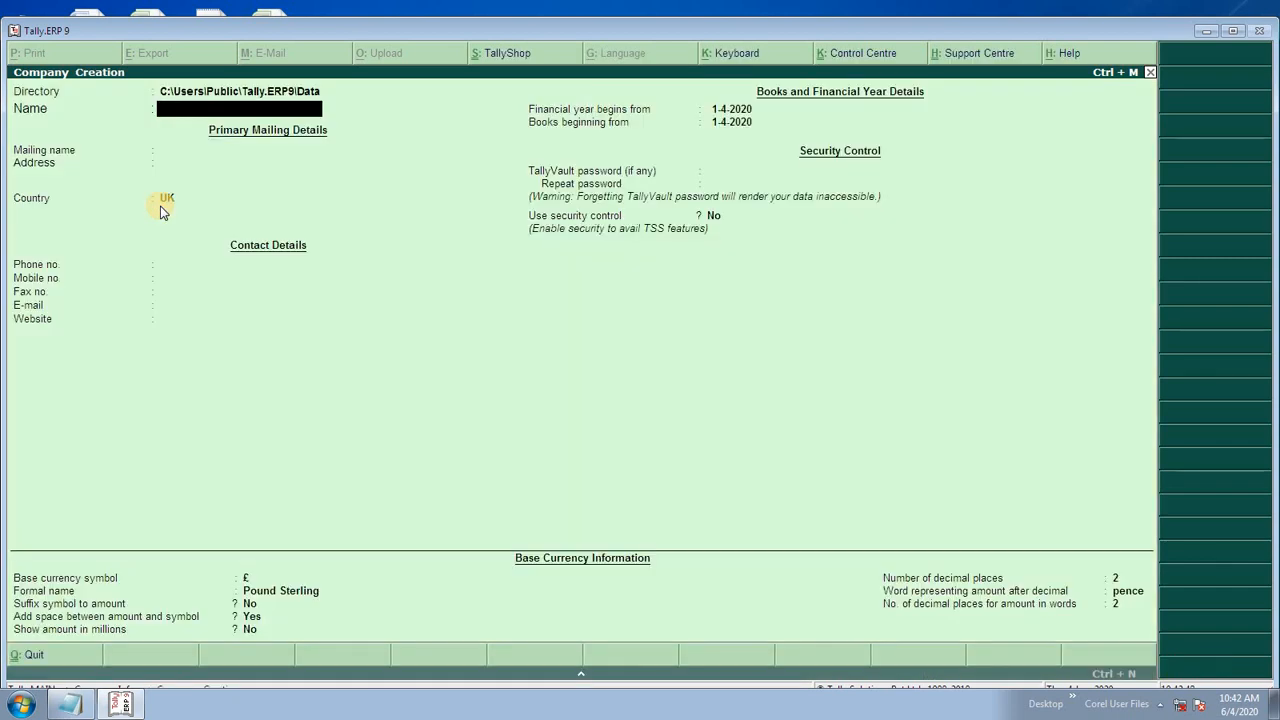
Step: Name the new company Maintain Batch Wise and set its country to India and its state to Haryana
text(Maintain Batch Wis)
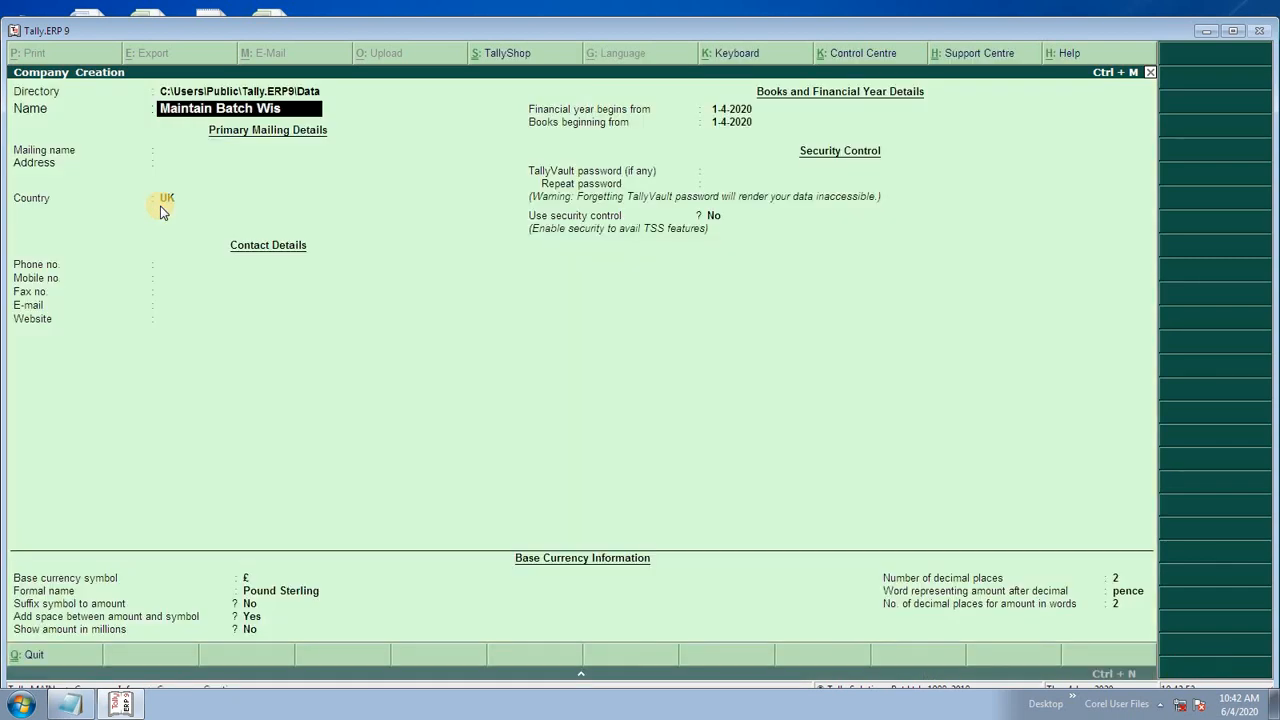
text(e)
key(Return)
key(Return)
key(Return)
text(Ind)
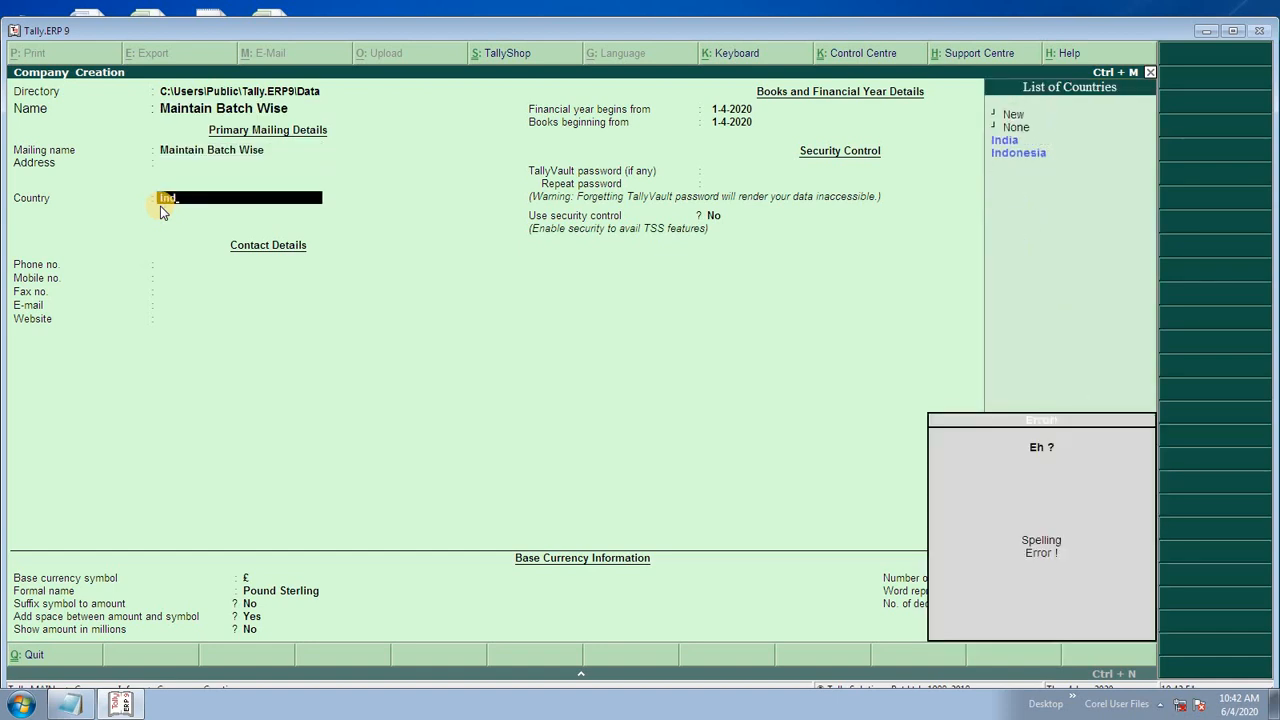
text(ia)
key(Return)
text(H)
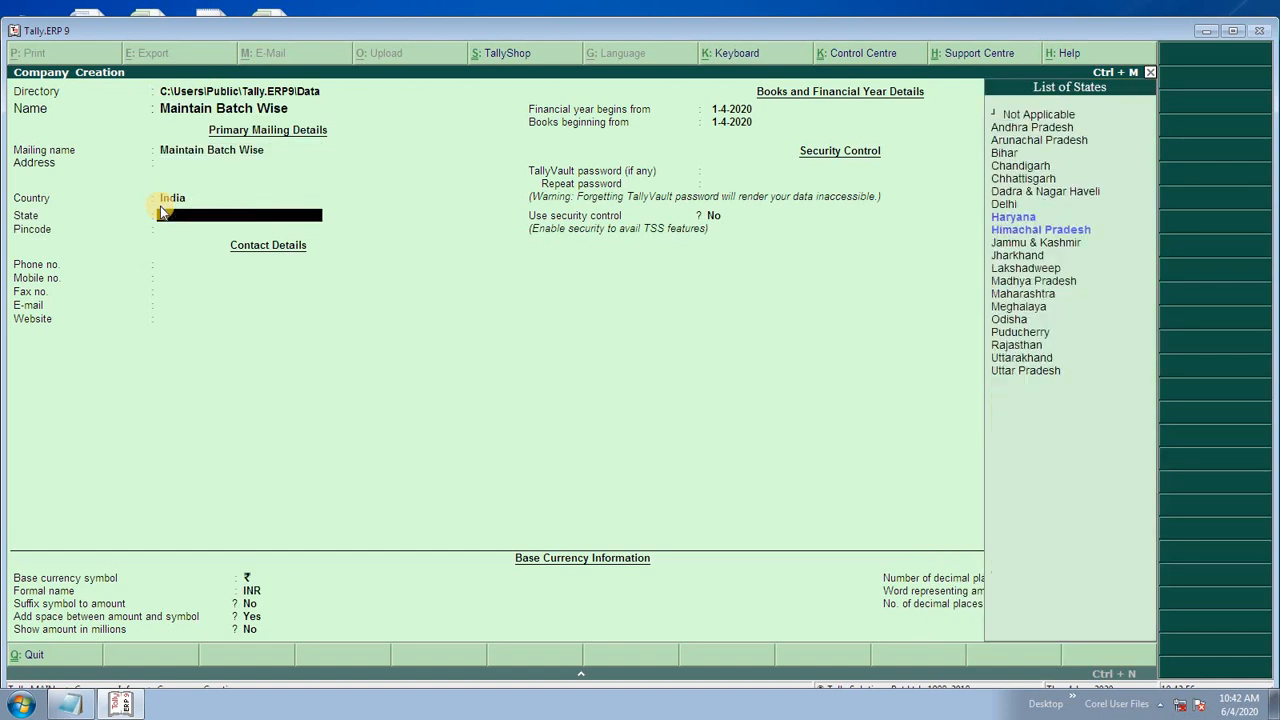
text(a)
key(Return)
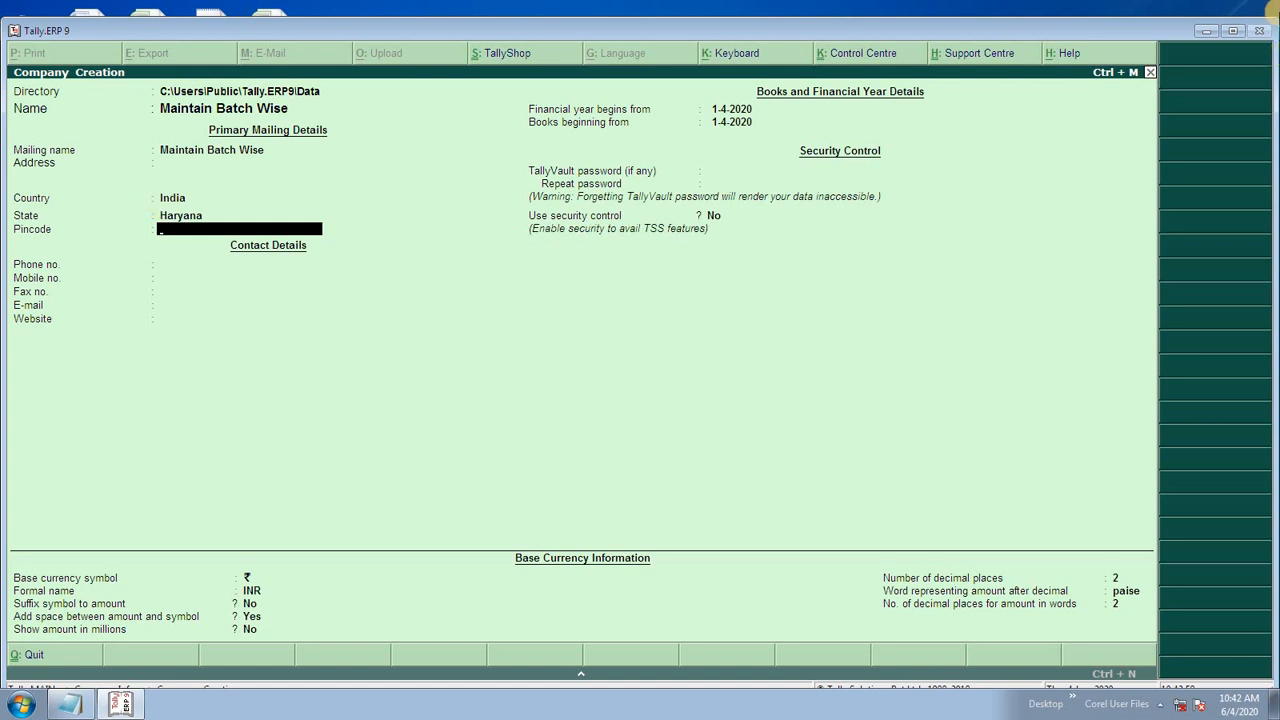
Step: Leave the remaining contact, financial year, security and currency fields at their defaults and save the new company
key(Return)
key(Return)
key(Return)
key(Return)
key(Return)
key(Return)
key(Return)
key(Return)
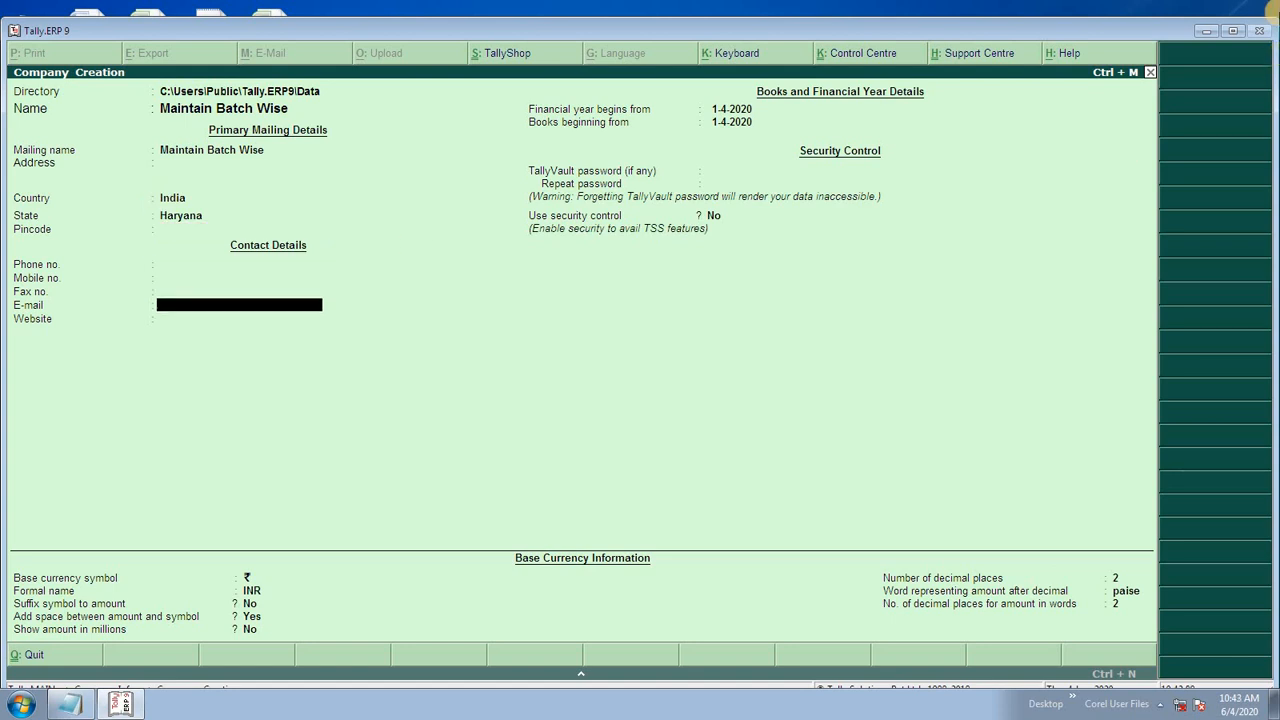
key(Return)
key(Return)
key(Return)
key(Return)
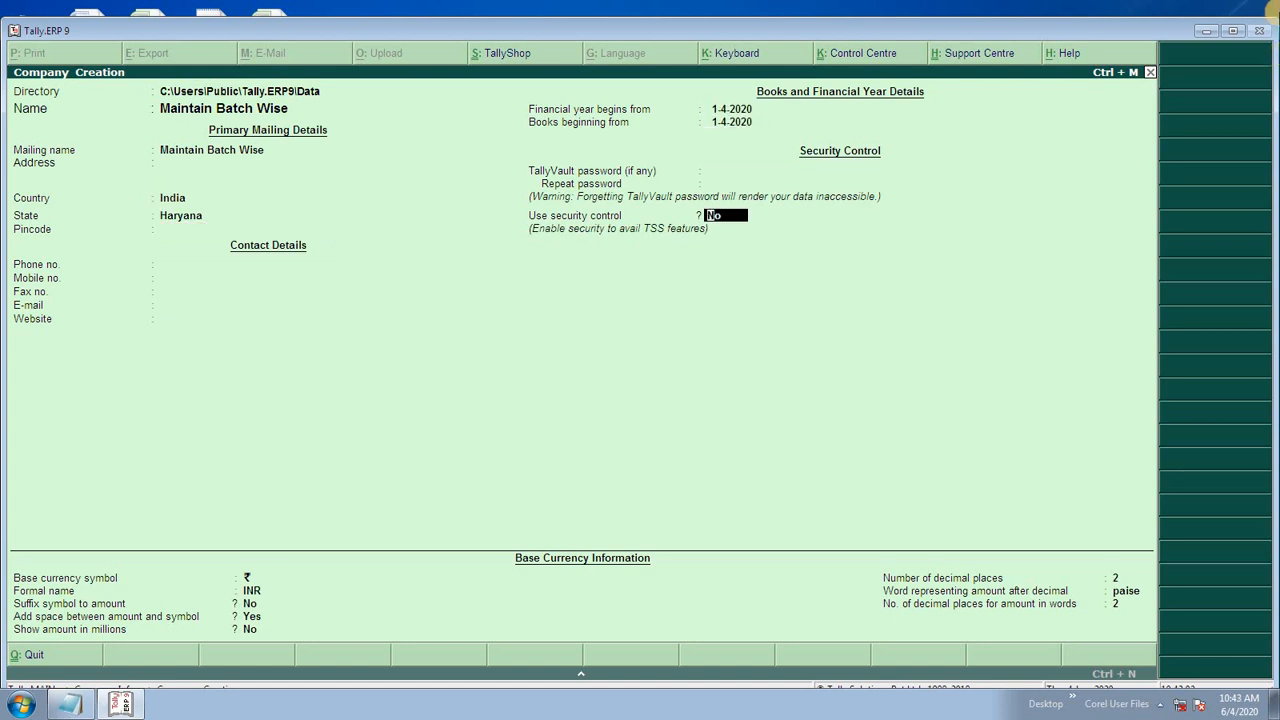
key(Return)
key(Return)
key(Return)
key(Return)
key(Return)
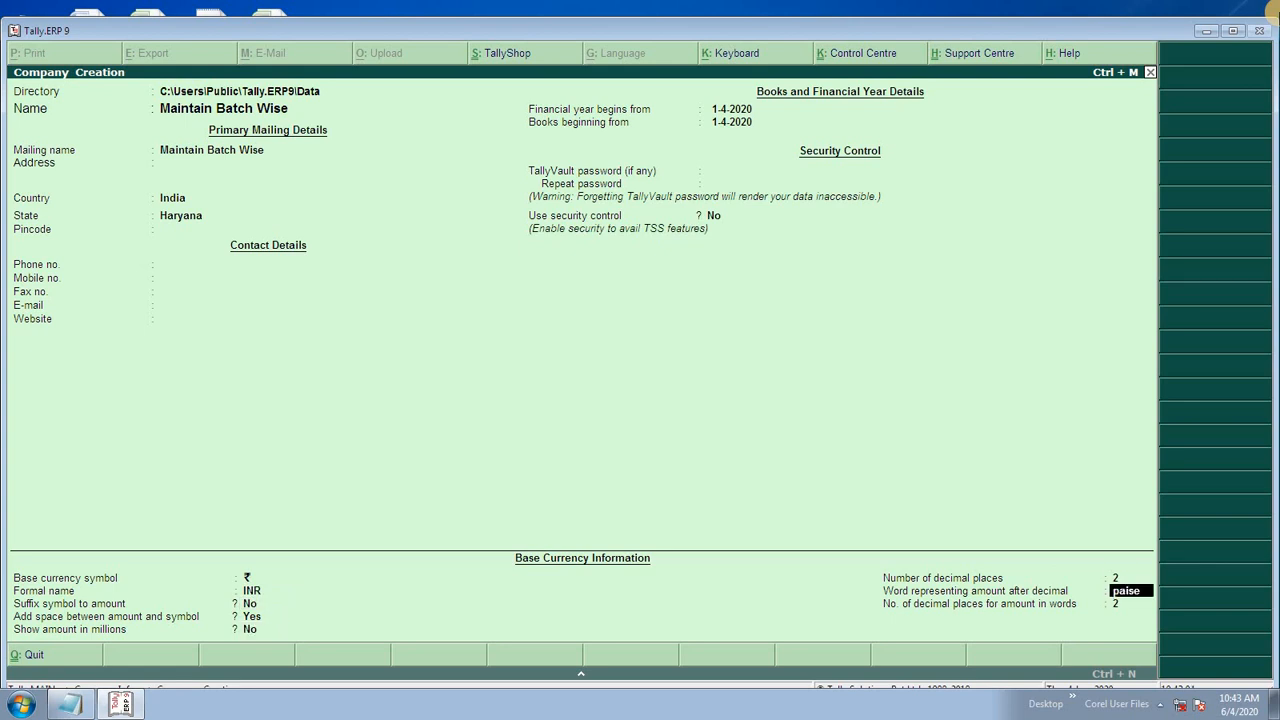
key(Return)
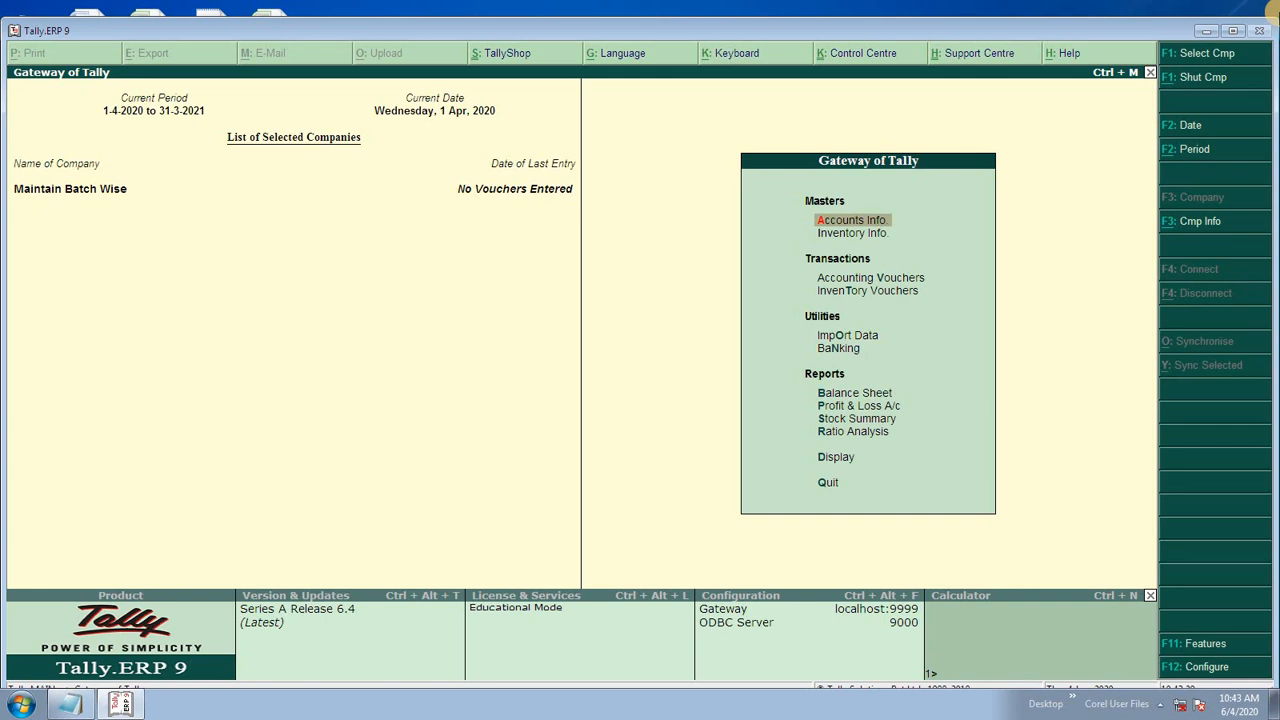
Step: In the company's inventory features, set both Maintain batch-wise details and Set expiry dates for batches to Yes
key(F11)
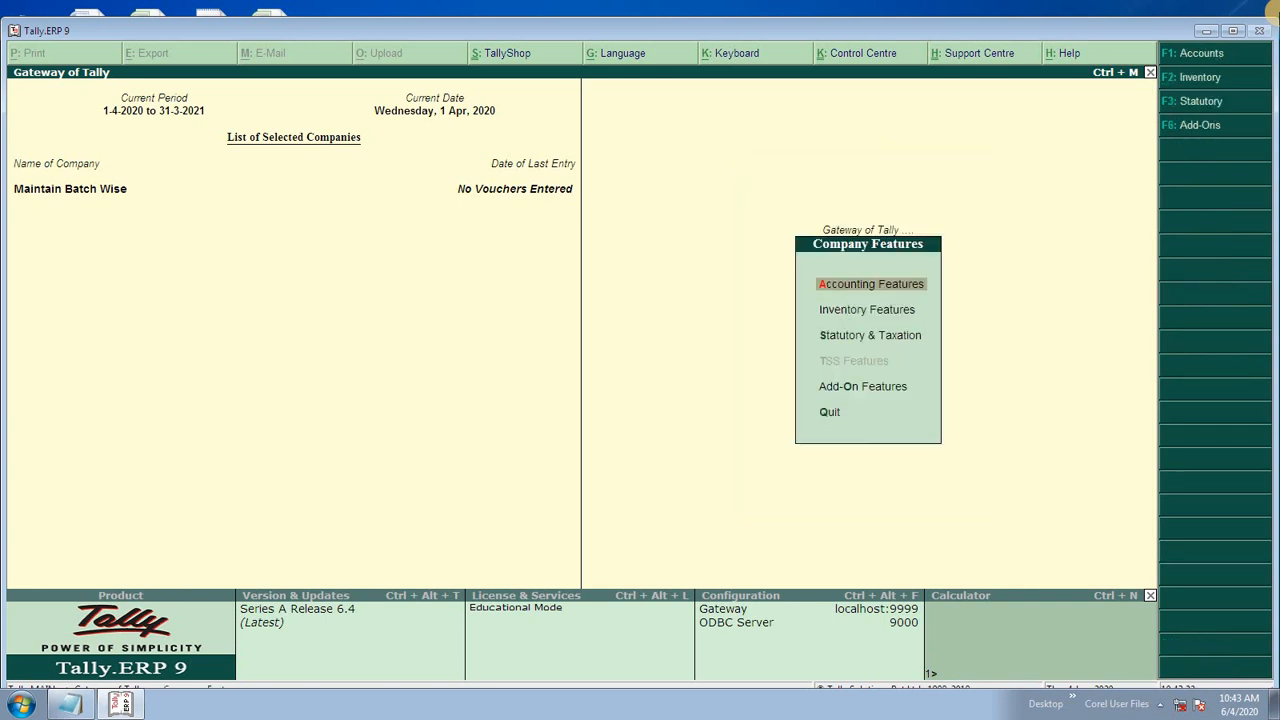
key(F2)
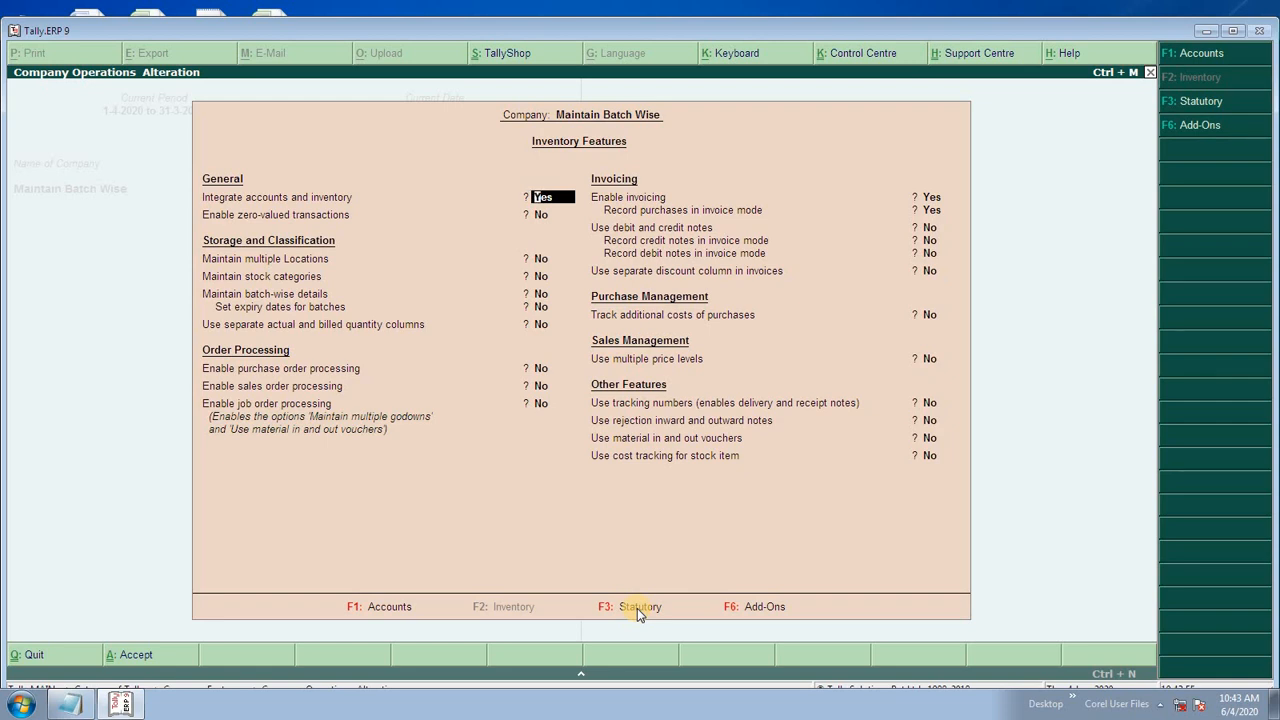
key(Return)
key(Return)
key(Return)
key(Return)
key(Return)
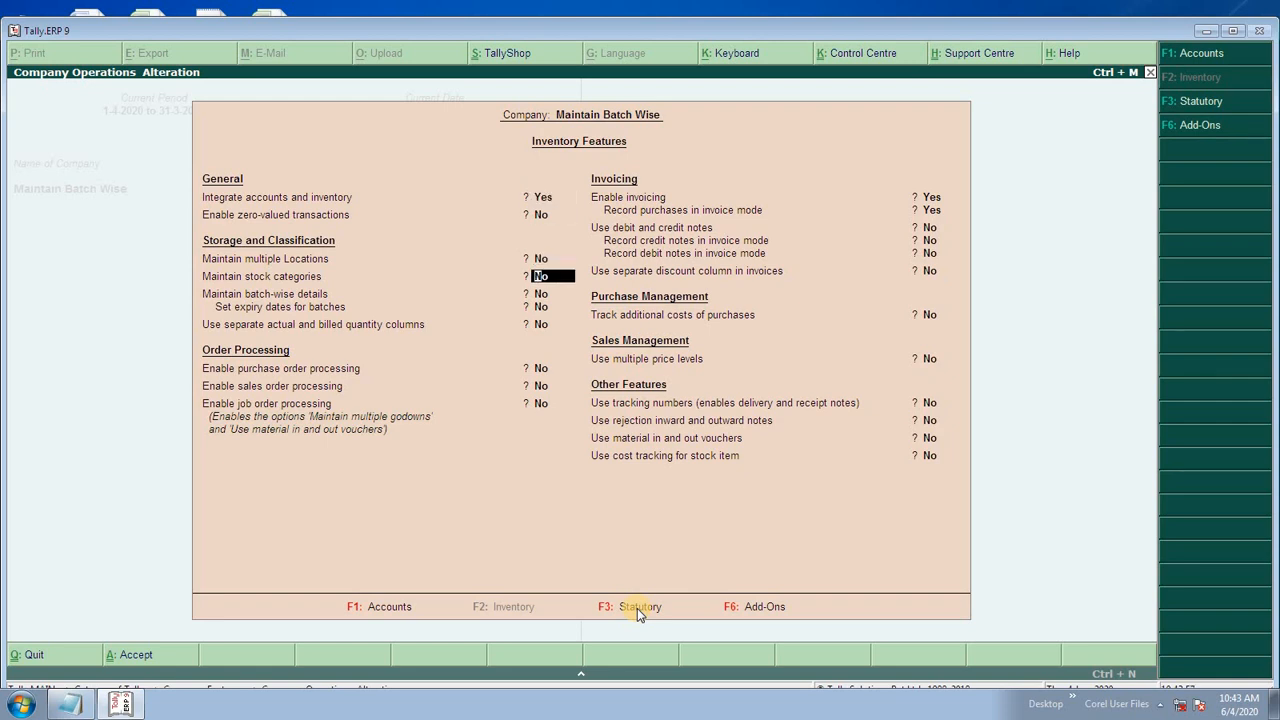
key(Up)
text(y)
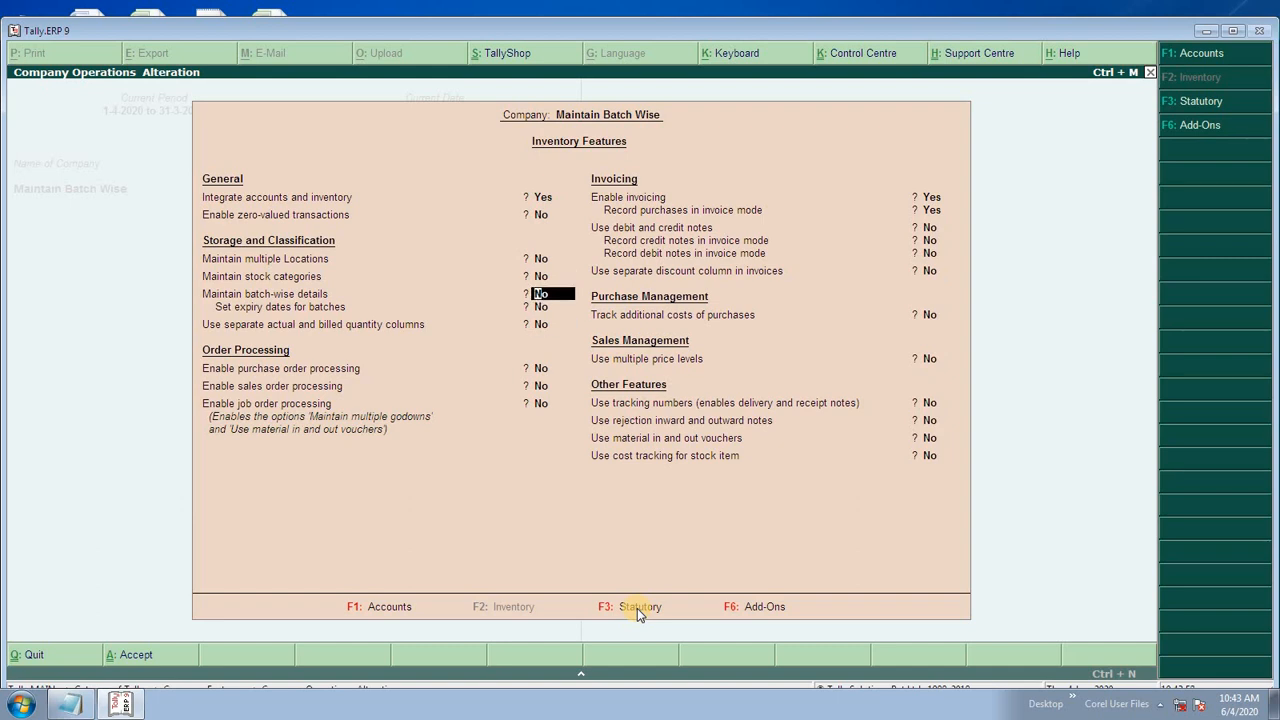
key(Return)
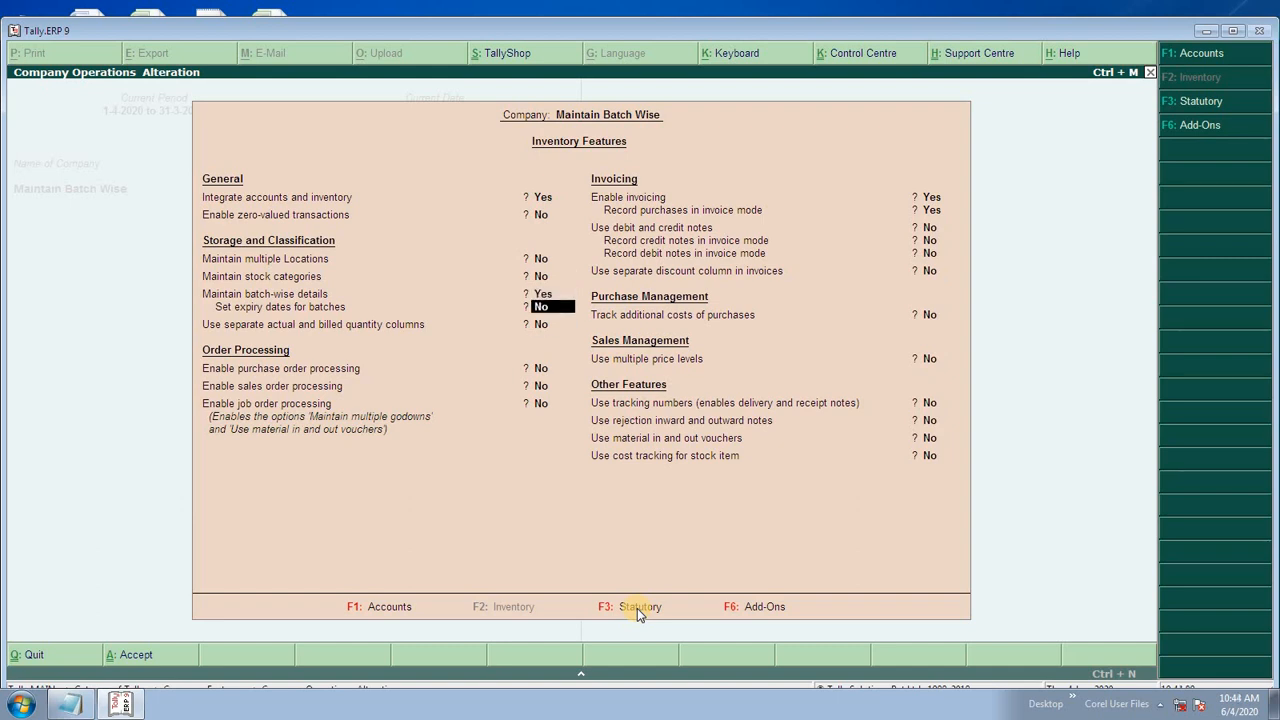
text(y)
key(Return)
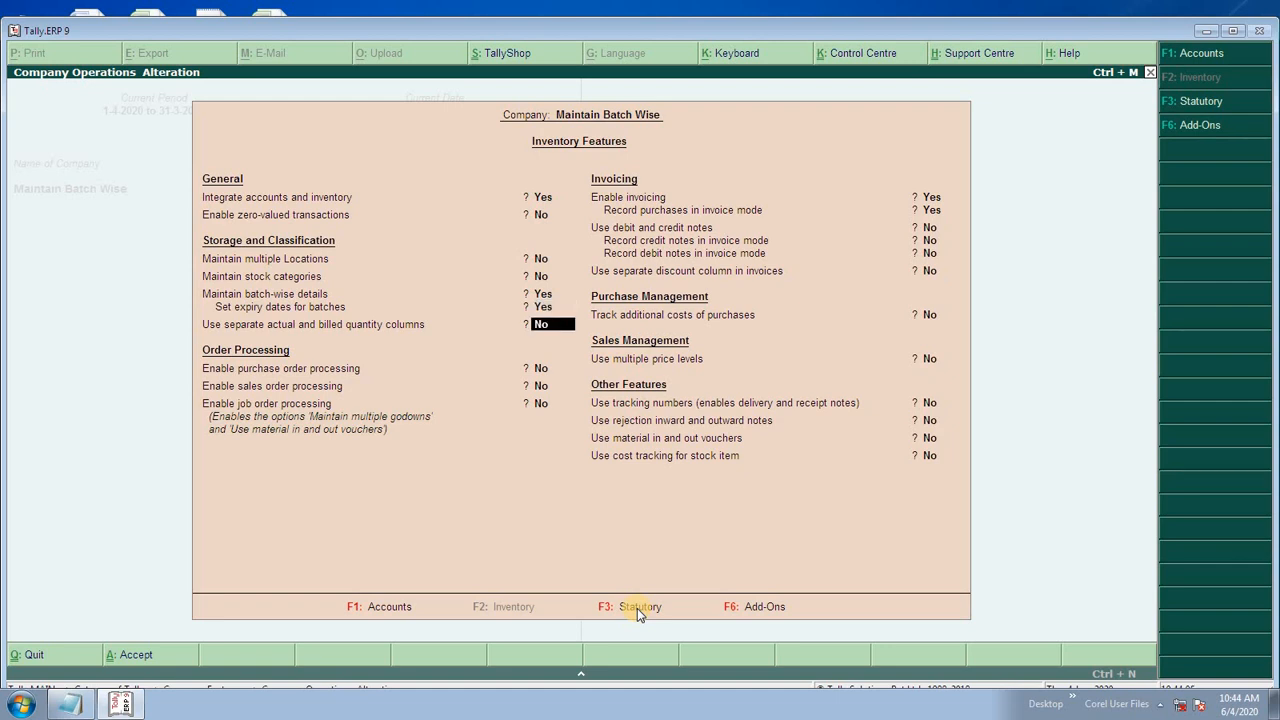
Step: Leave the remaining inventory features at their defaults, save them and return to the Gateway of Tally
key(Return)
key(Return)
key(Return)
key(Return)
key(Return)
key(Return)
key(Return)
key(Return)
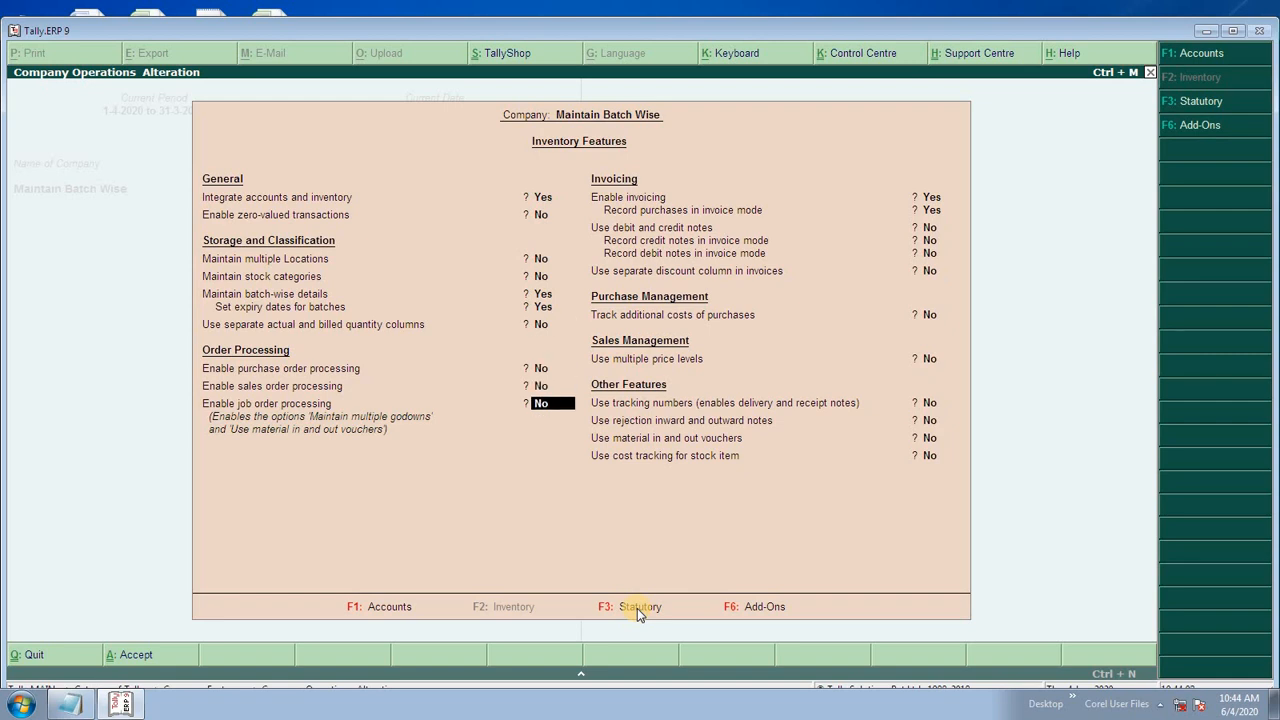
key(Return)
key(Return)
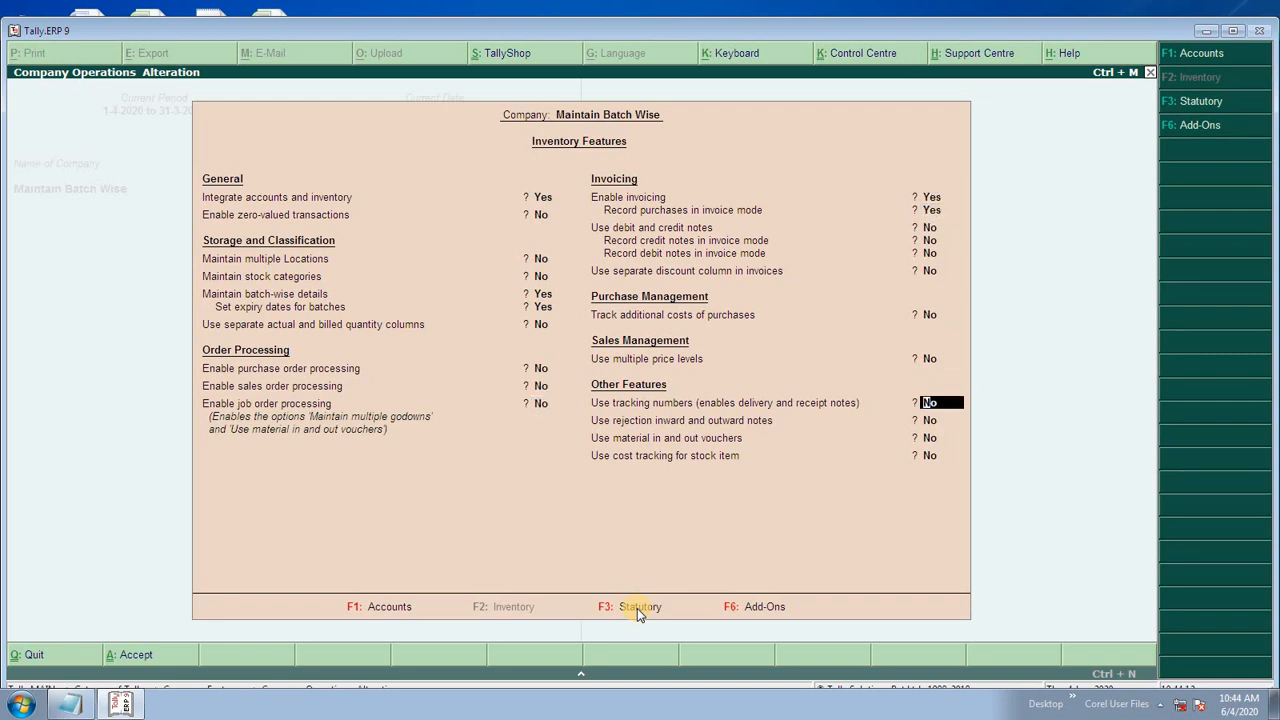
key(Return)
key(Return)
key(Return)
key(Return)
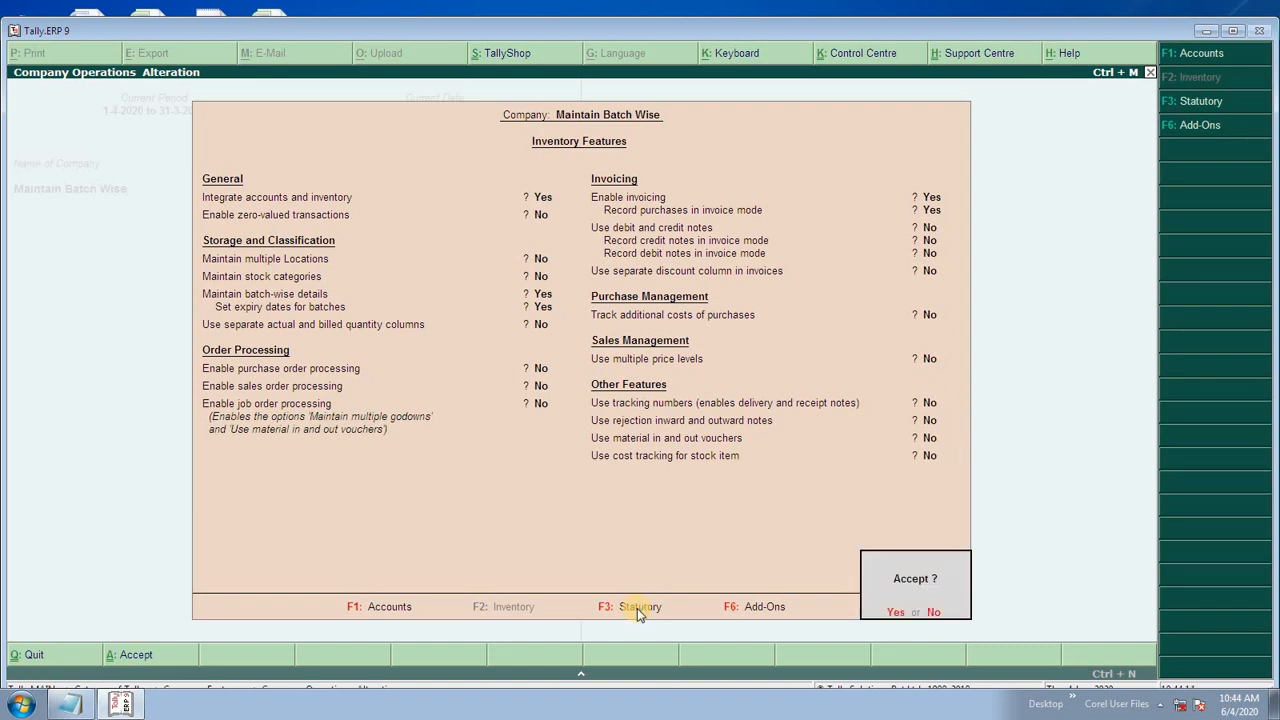
key(Return)
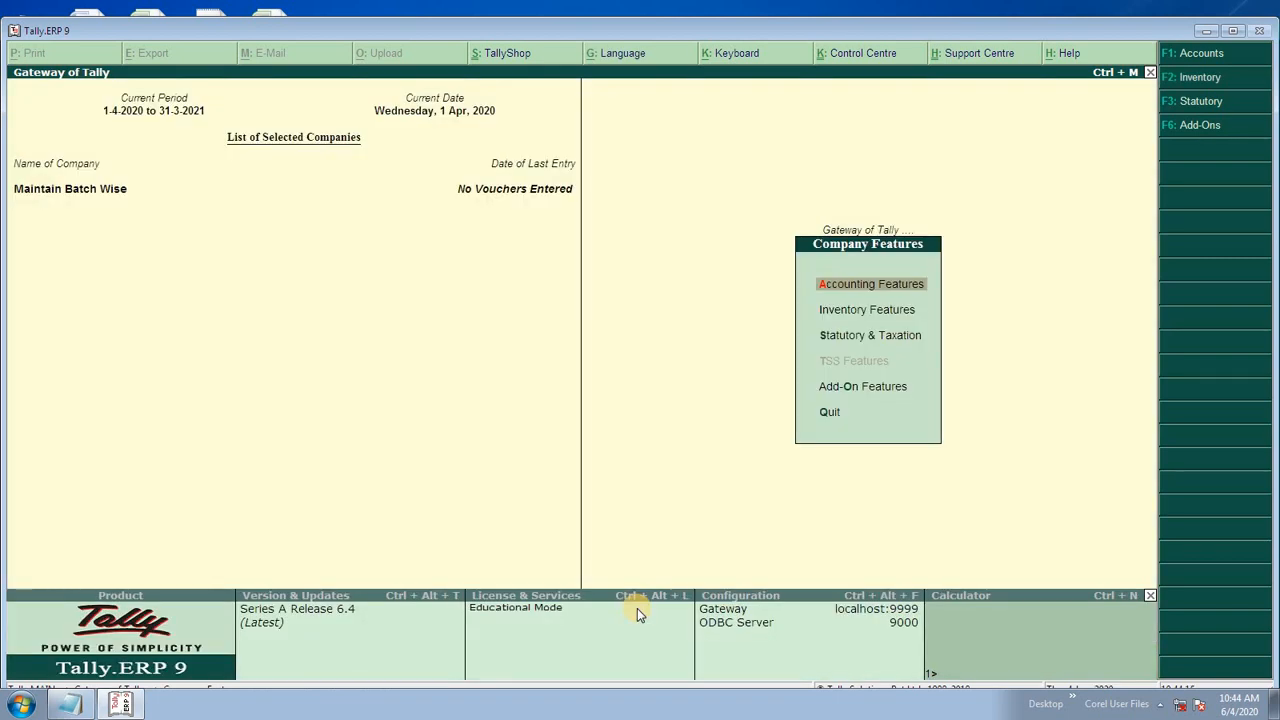
key(Escape)
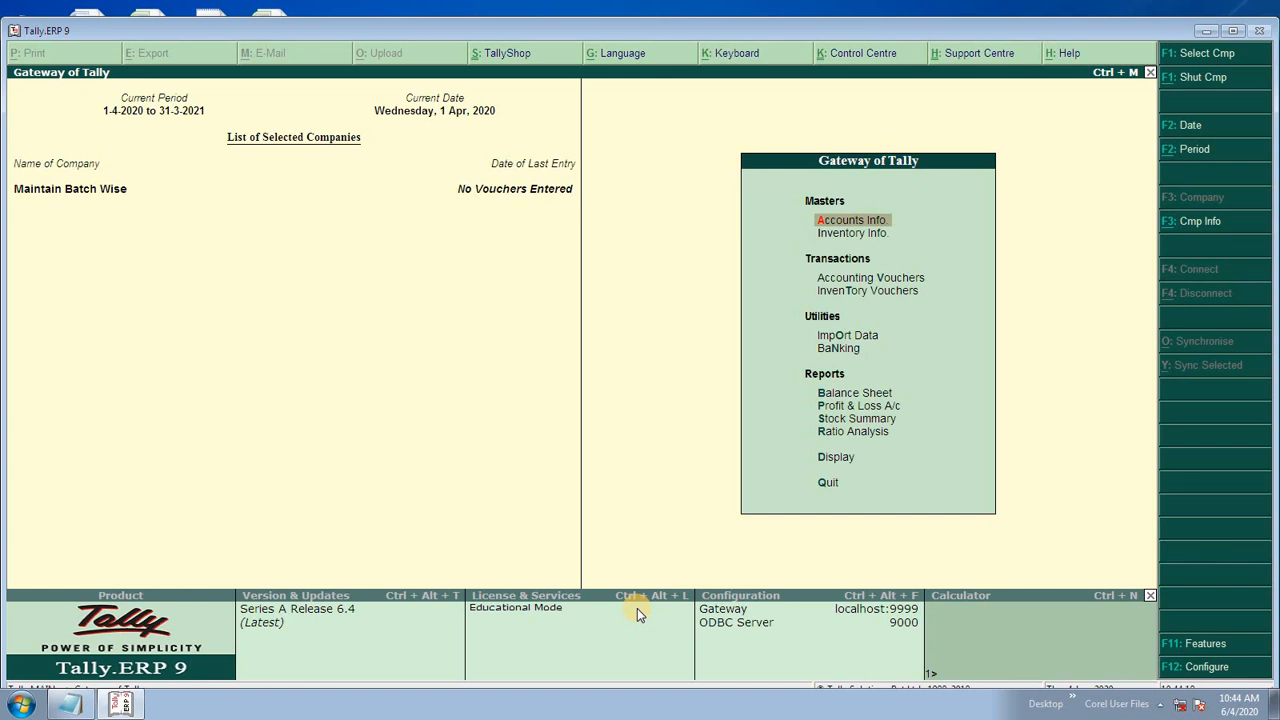
Step: Start a purchase voucher with supplier invoice number 85 and keep the invoice date of 1-Apr-2020
key(Down)
key(Down)
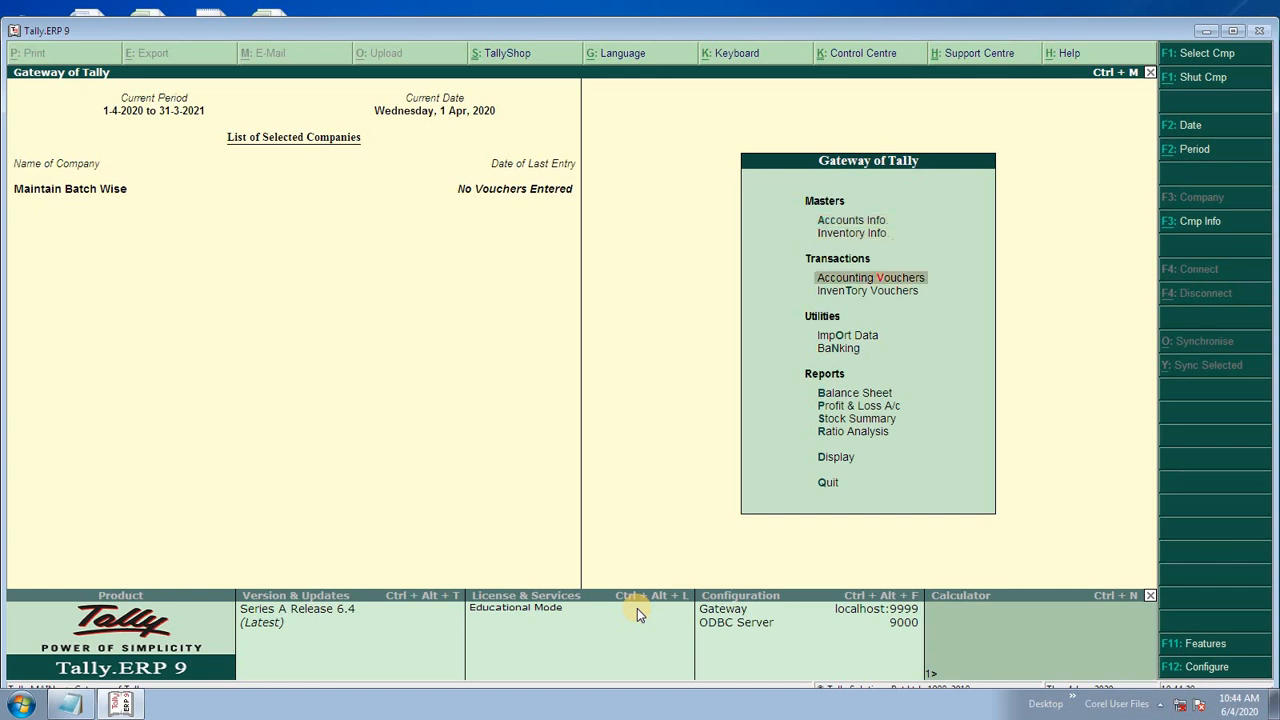
key(Return)
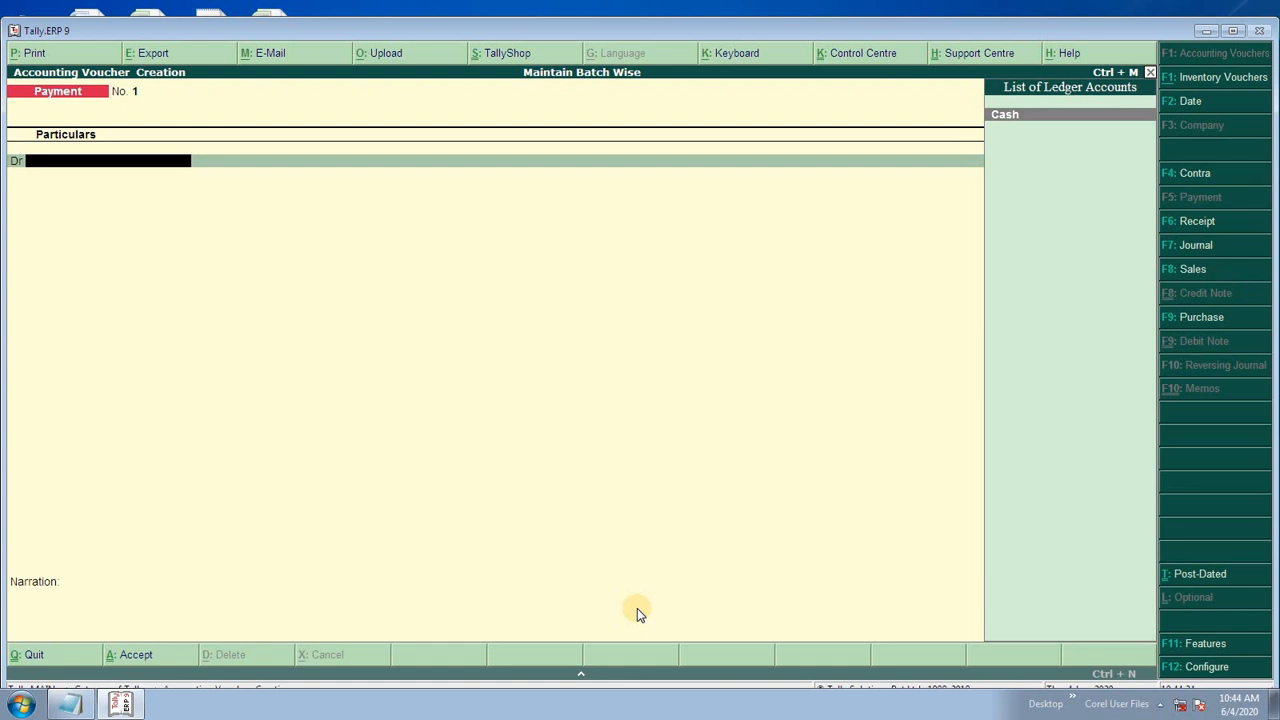
click(1176, 324)
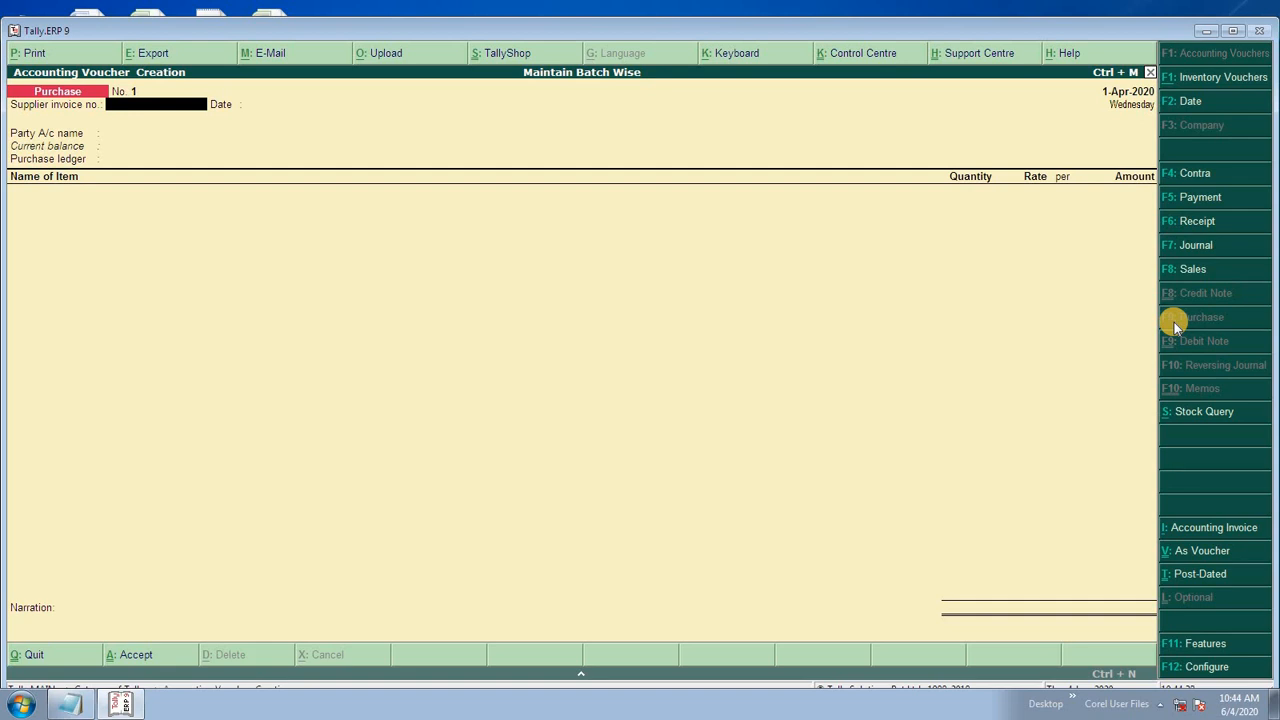
text(85)
key(Return)
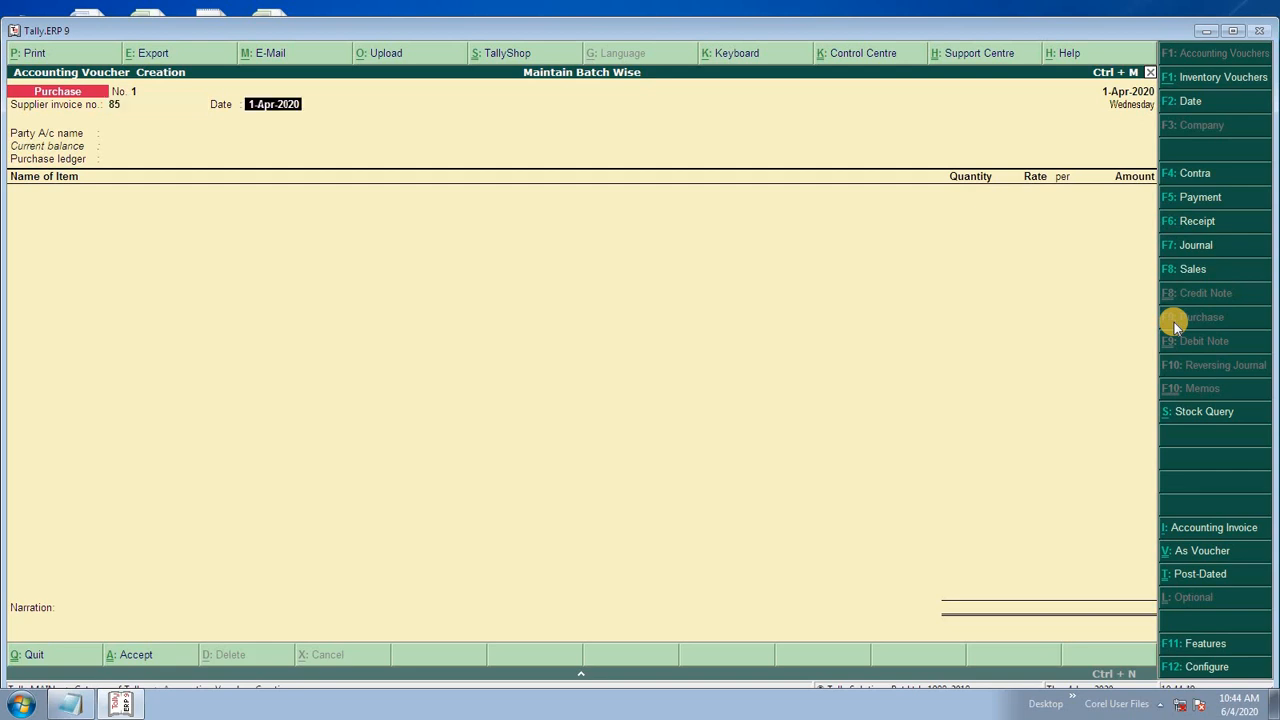
key(Return)
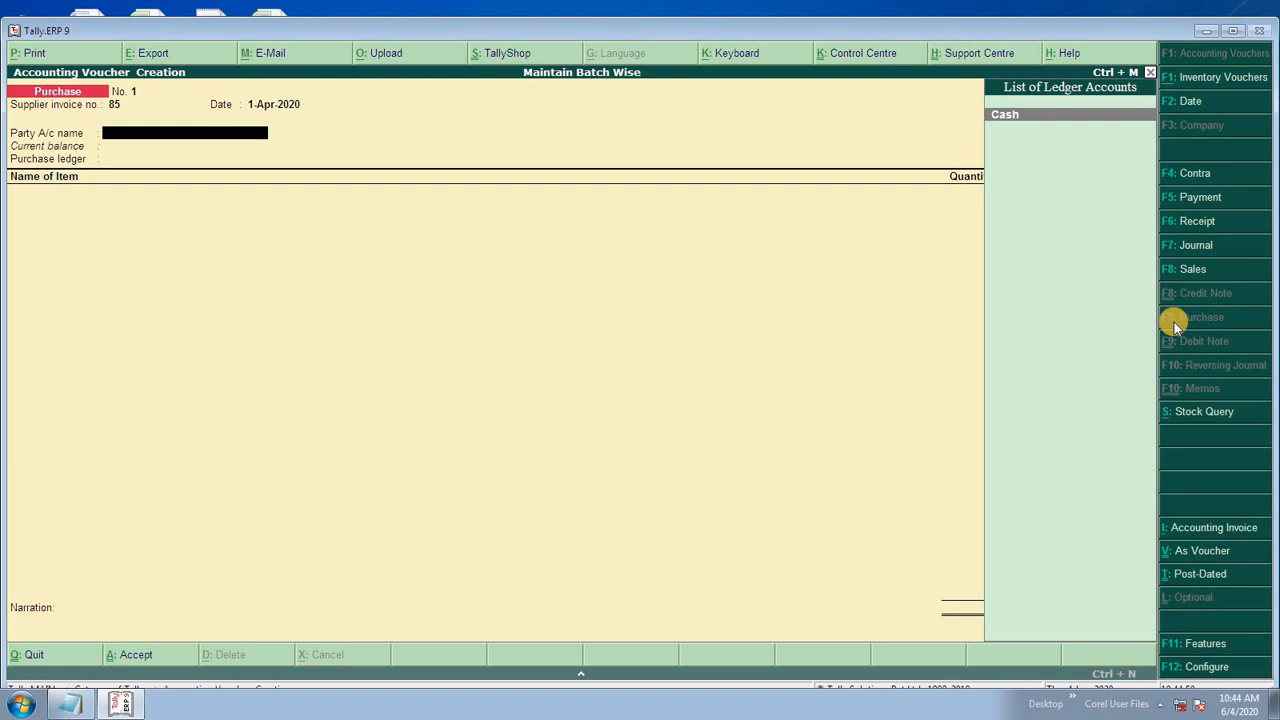
Step: Create a party ledger from the purchase voucher, enter the supplier's name and place it under Sundry Creditors
key(alt+c)
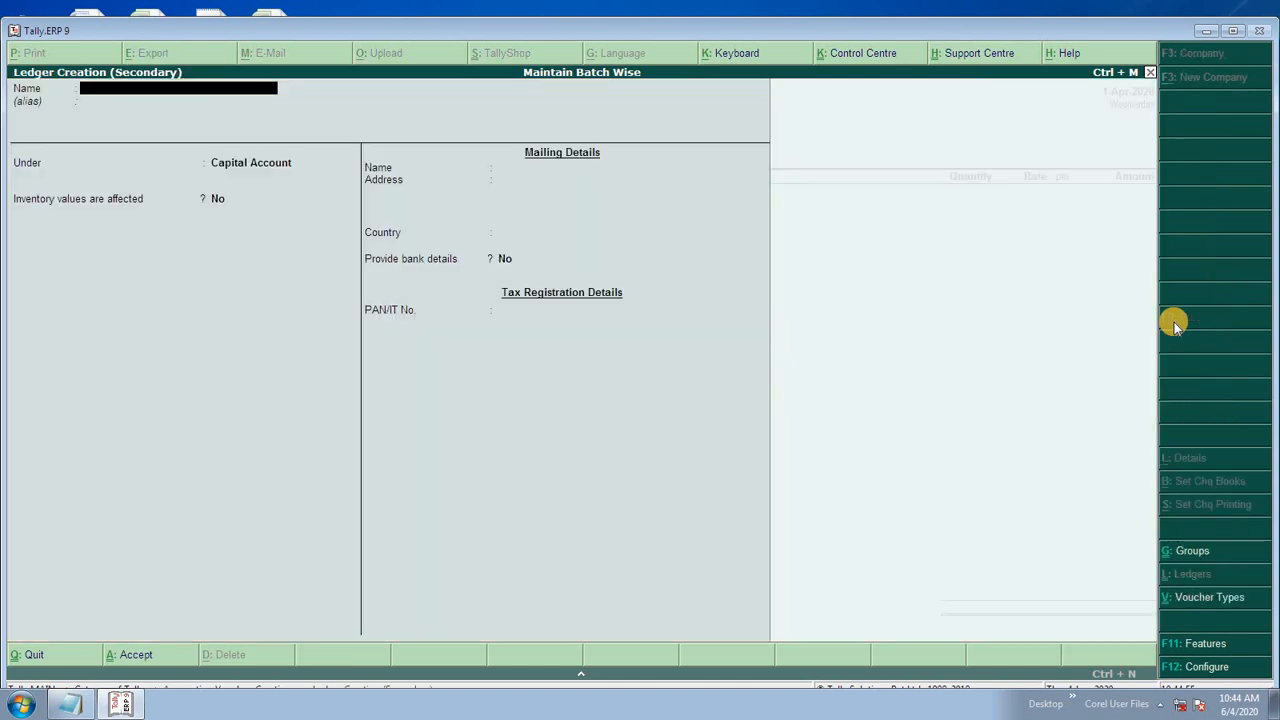
text(Mahi)
key(Return)
key(Return)
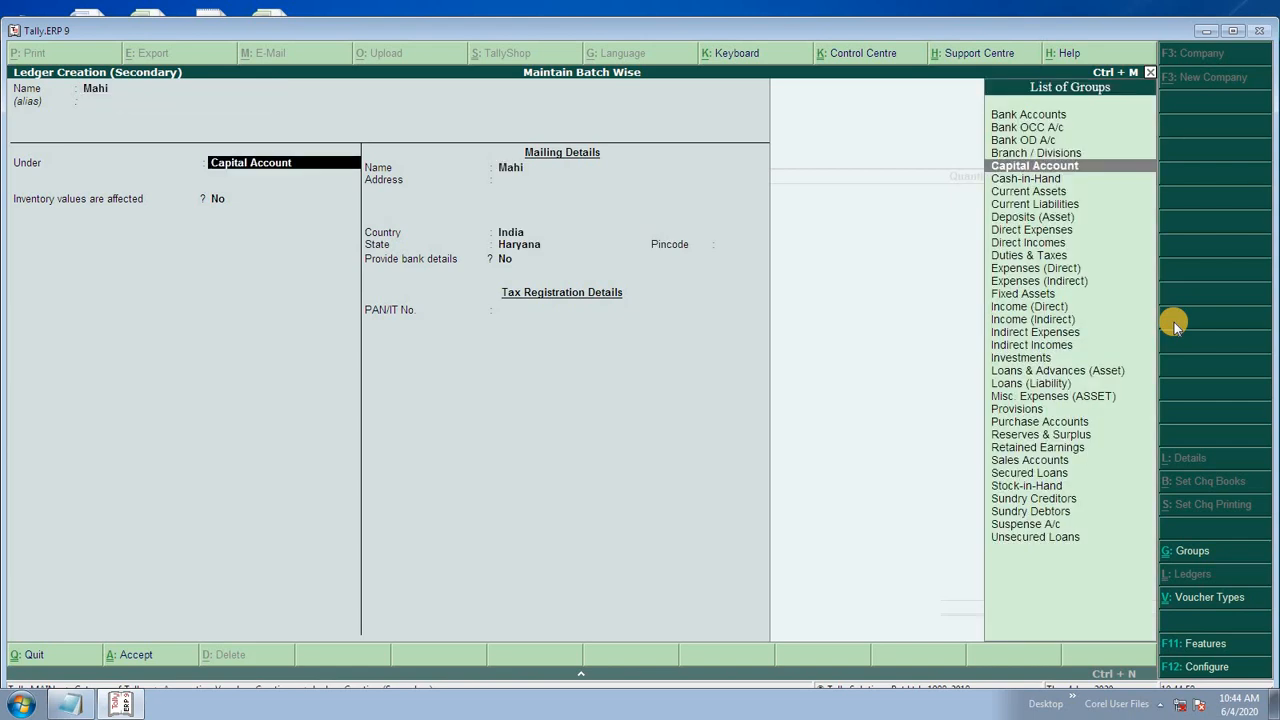
text(S)
key(Up)
key(Up)
key(Up)
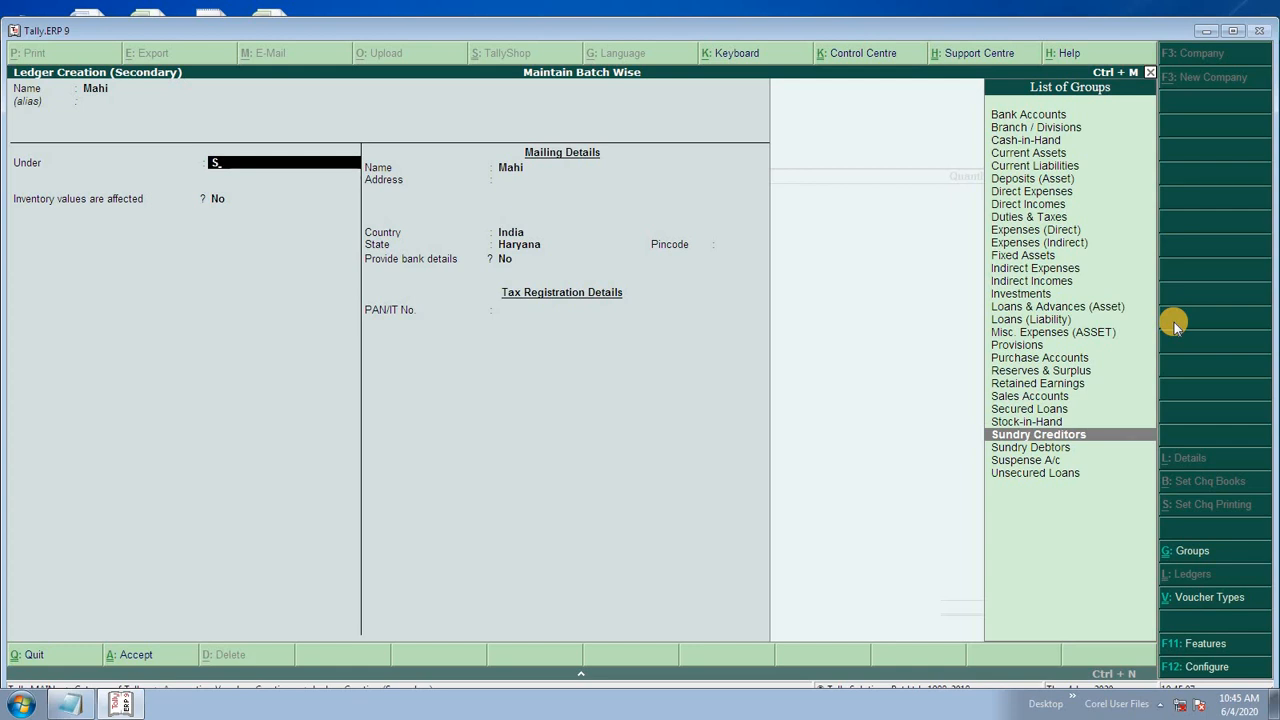
key(Return)
Step: Keep the supplier ledger's remaining fields at their defaults, save it and use it as the voucher's party account
key(Return)
key(Return)
key(Return)
key(Return)
key(Return)
key(Return)
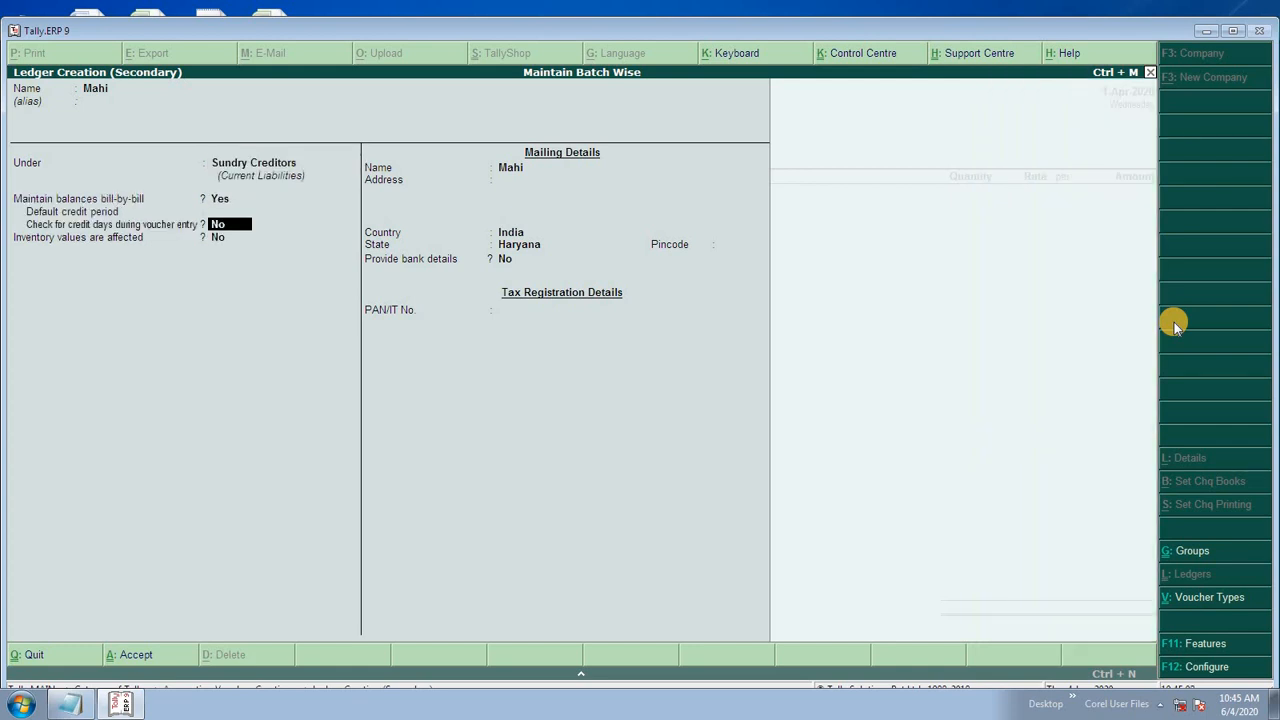
key(Return)
key(Return)
key(Return)
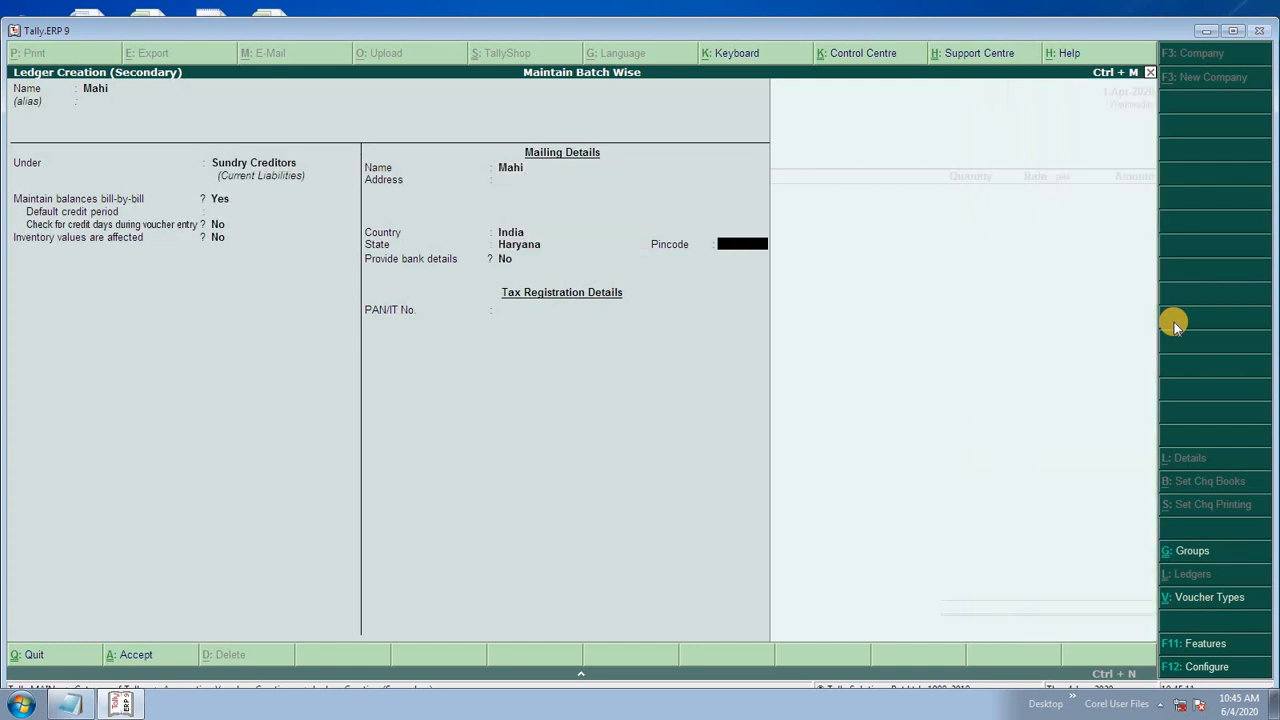
key(Return)
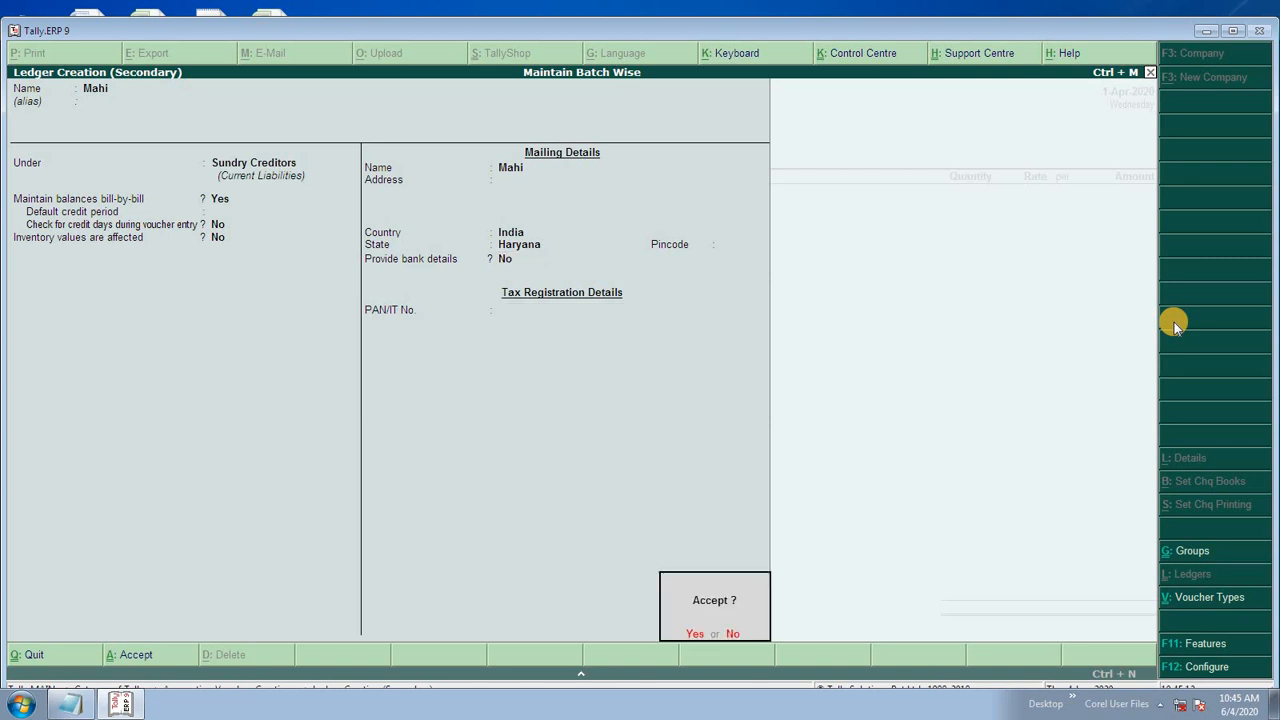
key(Return)
key(Return)
key(Return)
key(Return)
key(Return)
key(Return)
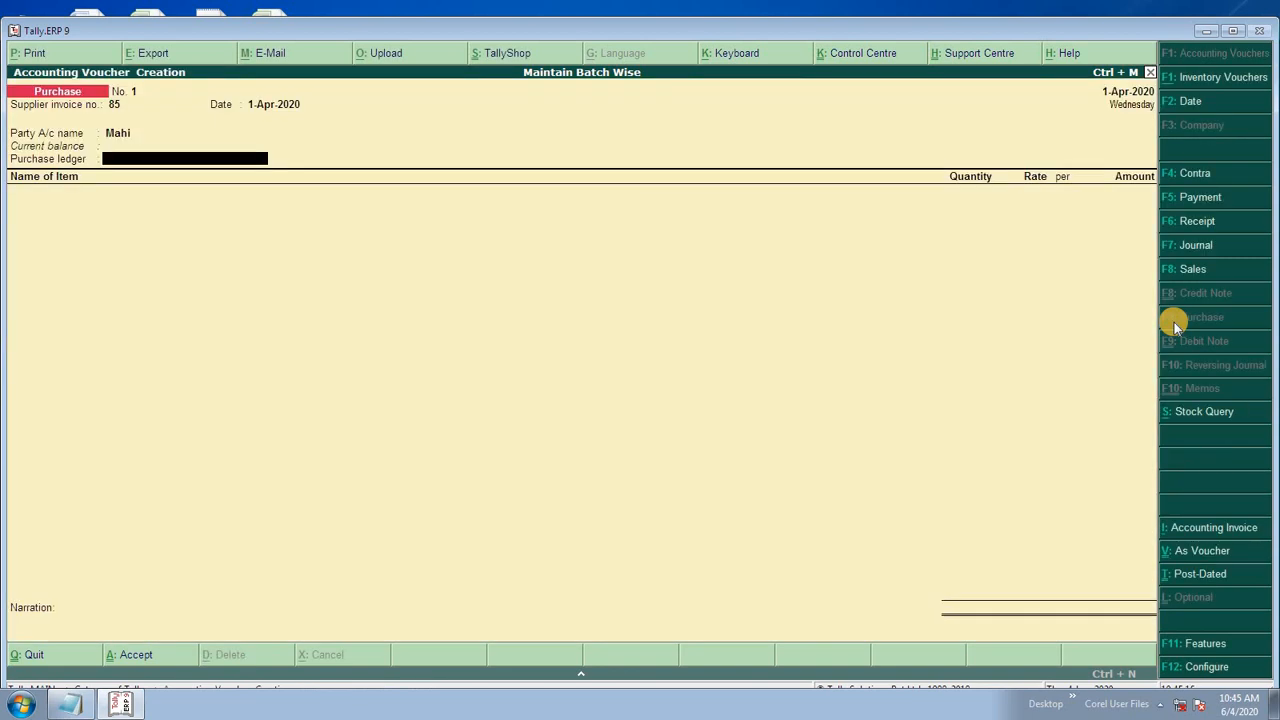
Step: Create a ledger named Purchase under Purchase Accounts with inventory values affected, and use it as the voucher's purchase ledger
key(alt+c)
text(Purchase)
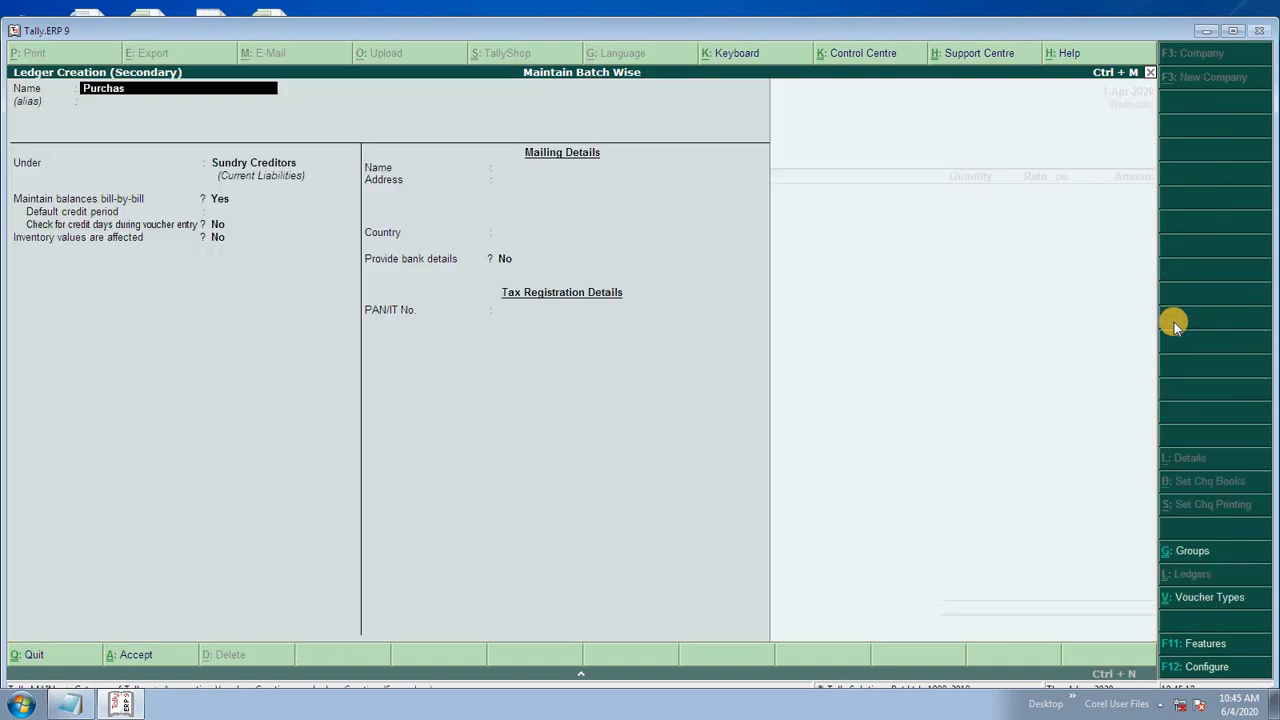
key(Return)
key(Return)
text(P)
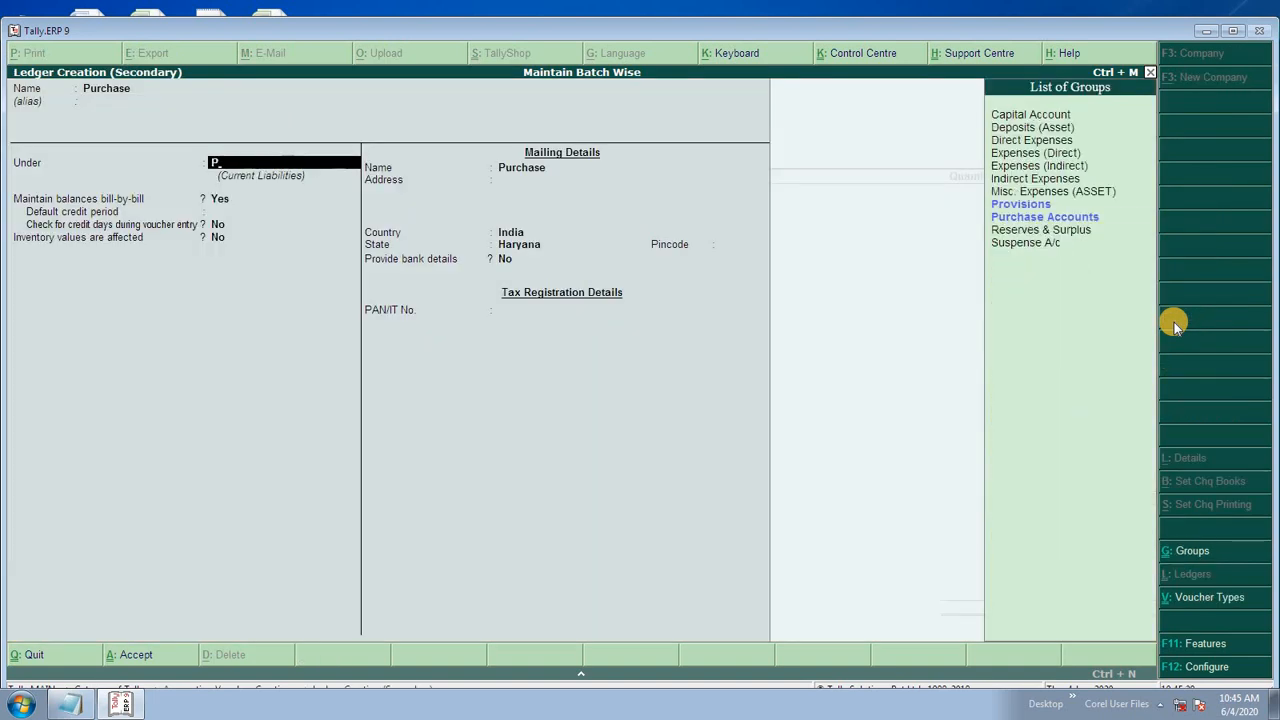
key(Down)
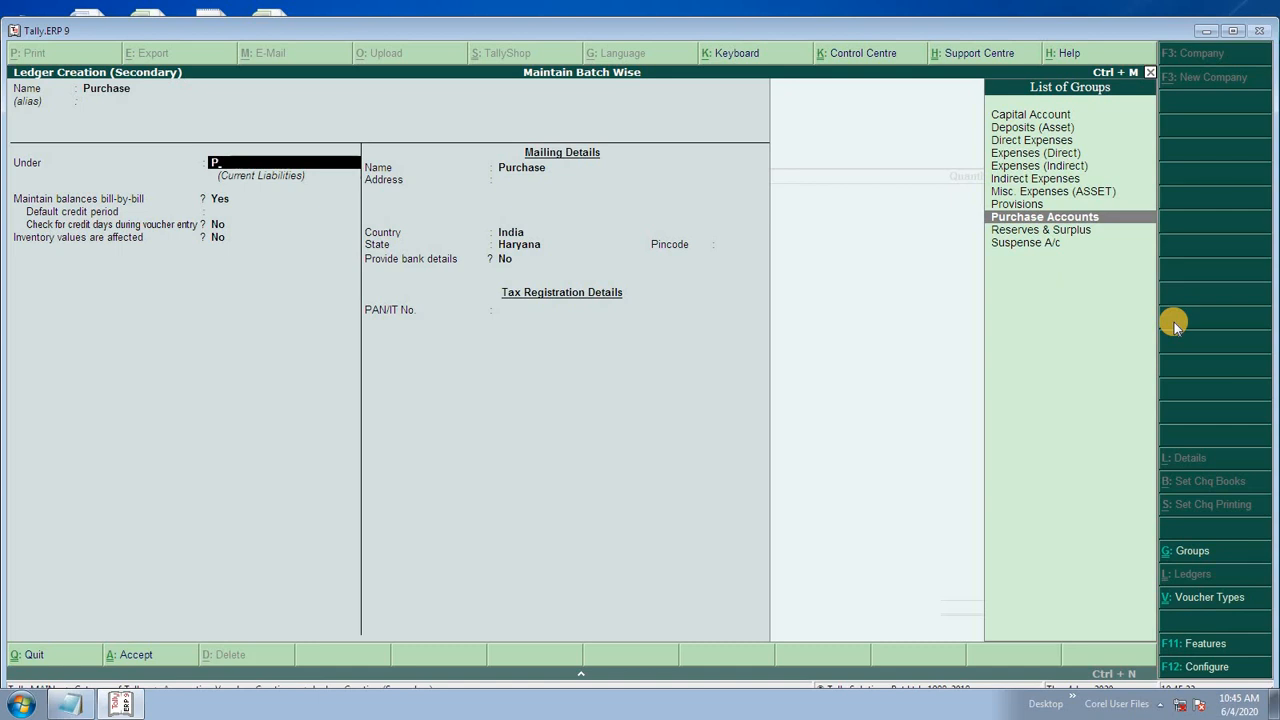
key(Return)
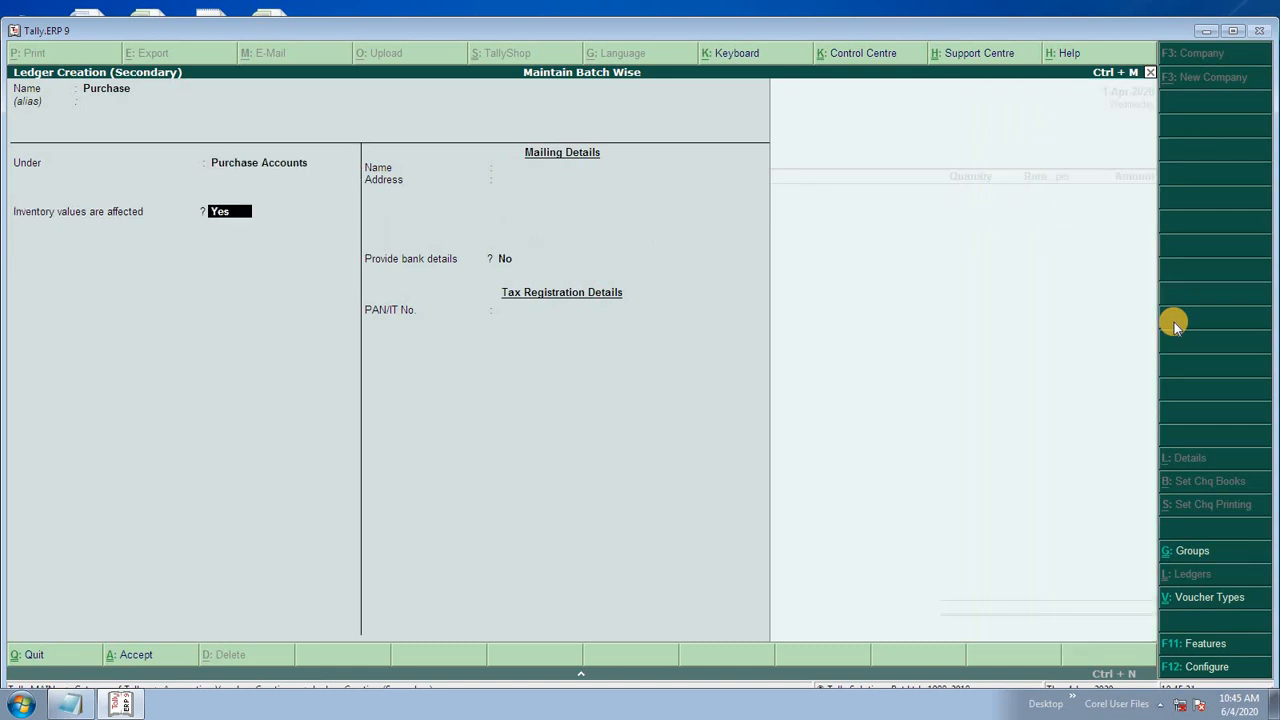
key(Return)
key(Return)
key(Return)
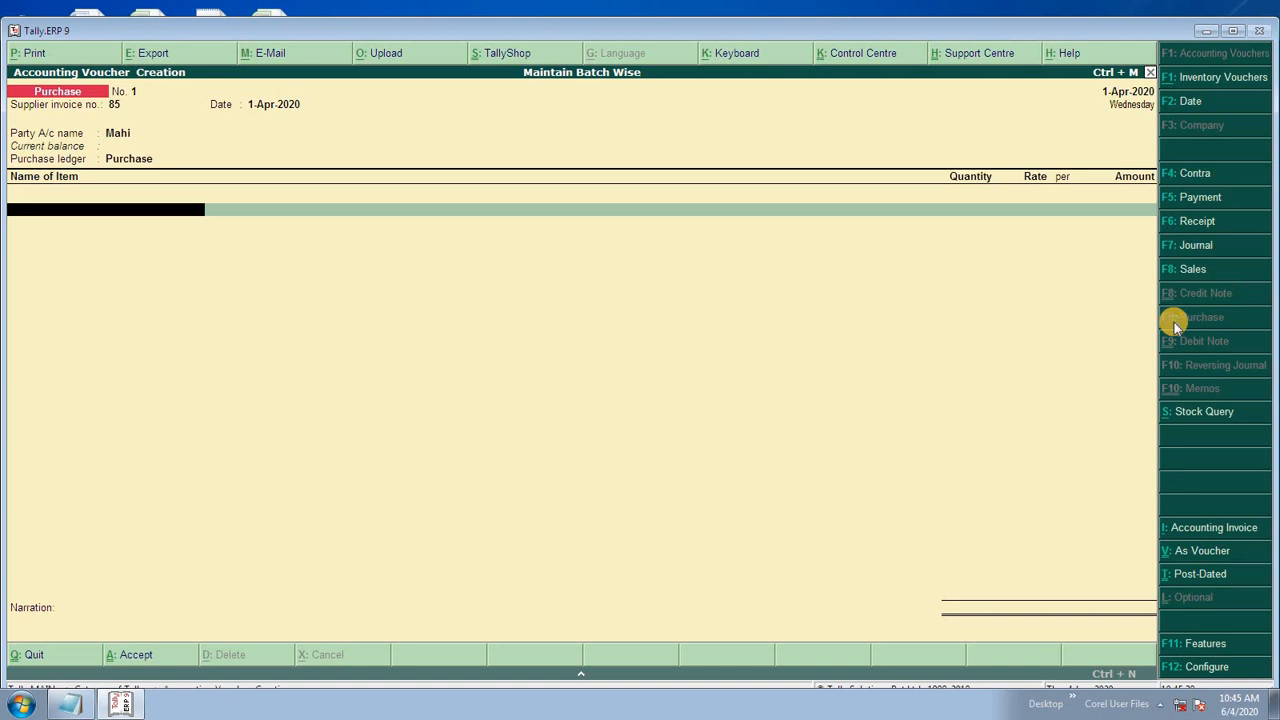
Step: Start a new stock item from the voucher's item line and name it Meftal Forte
key(alt+c)
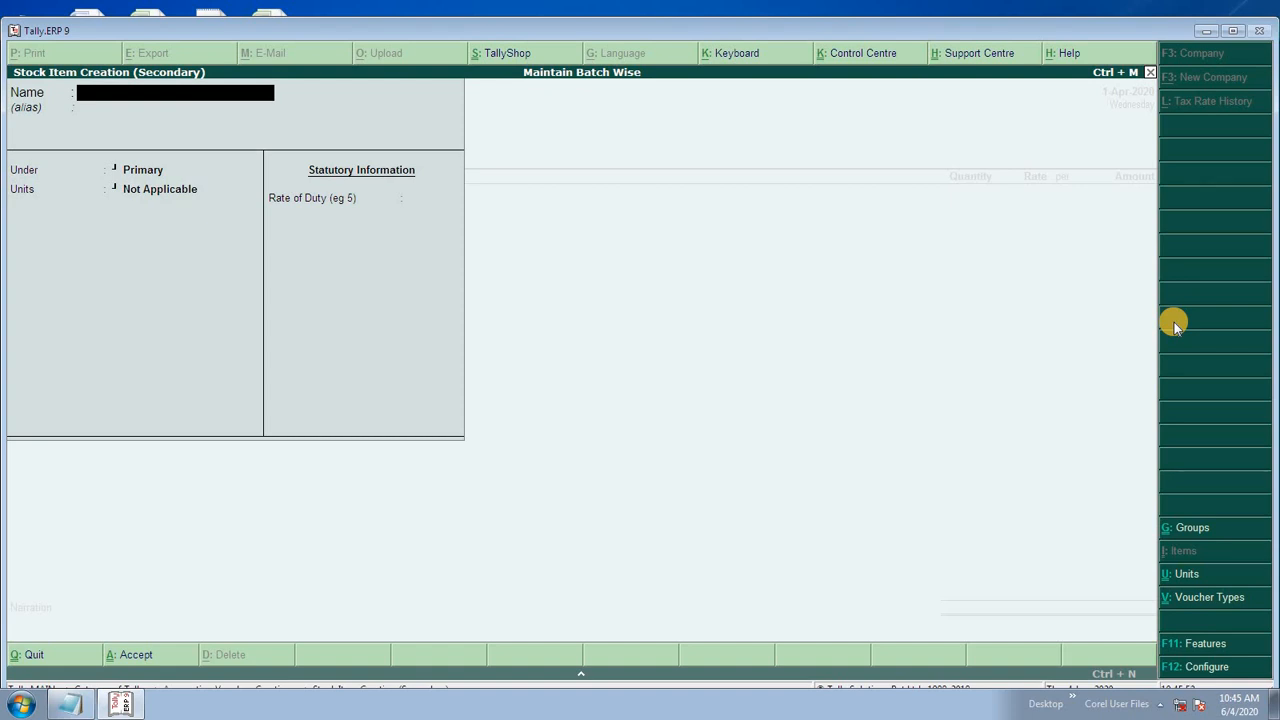
text(Meftal Forte)
key(Return)
key(Return)
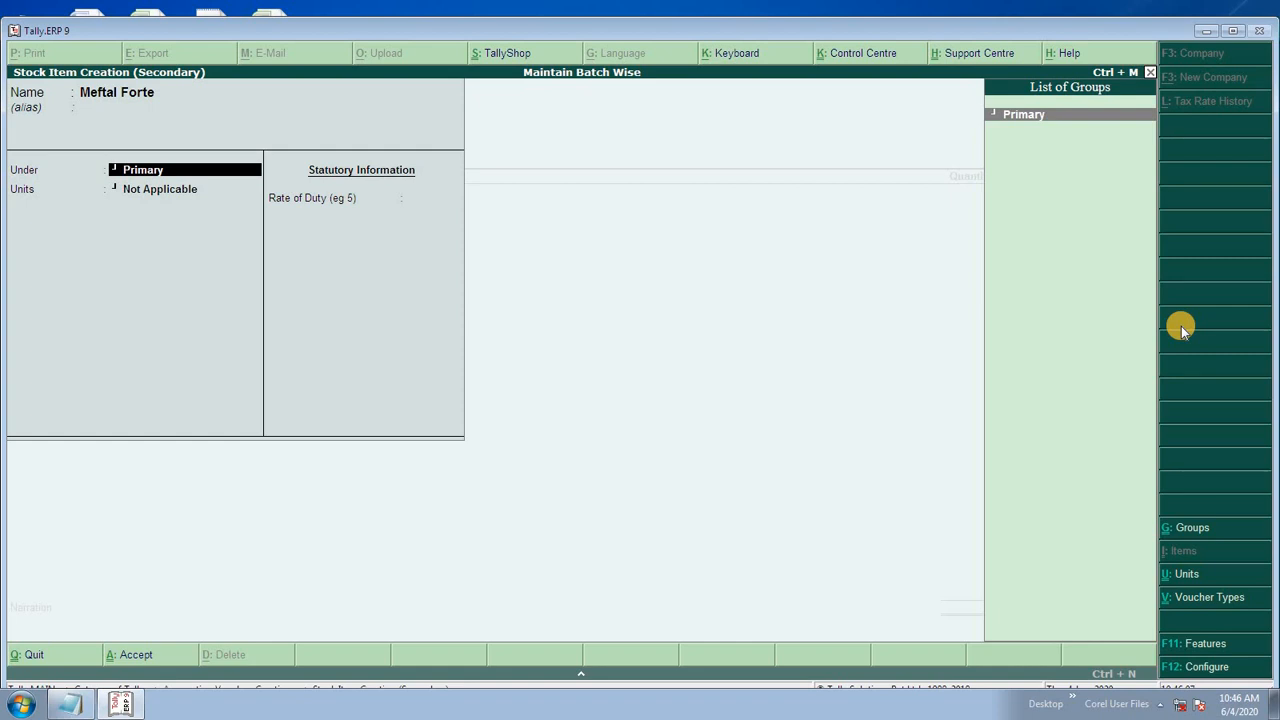
Step: Create a stock group named Medicine under Primary and assign the stock item to it
key(alt+c)
text(Medicine)
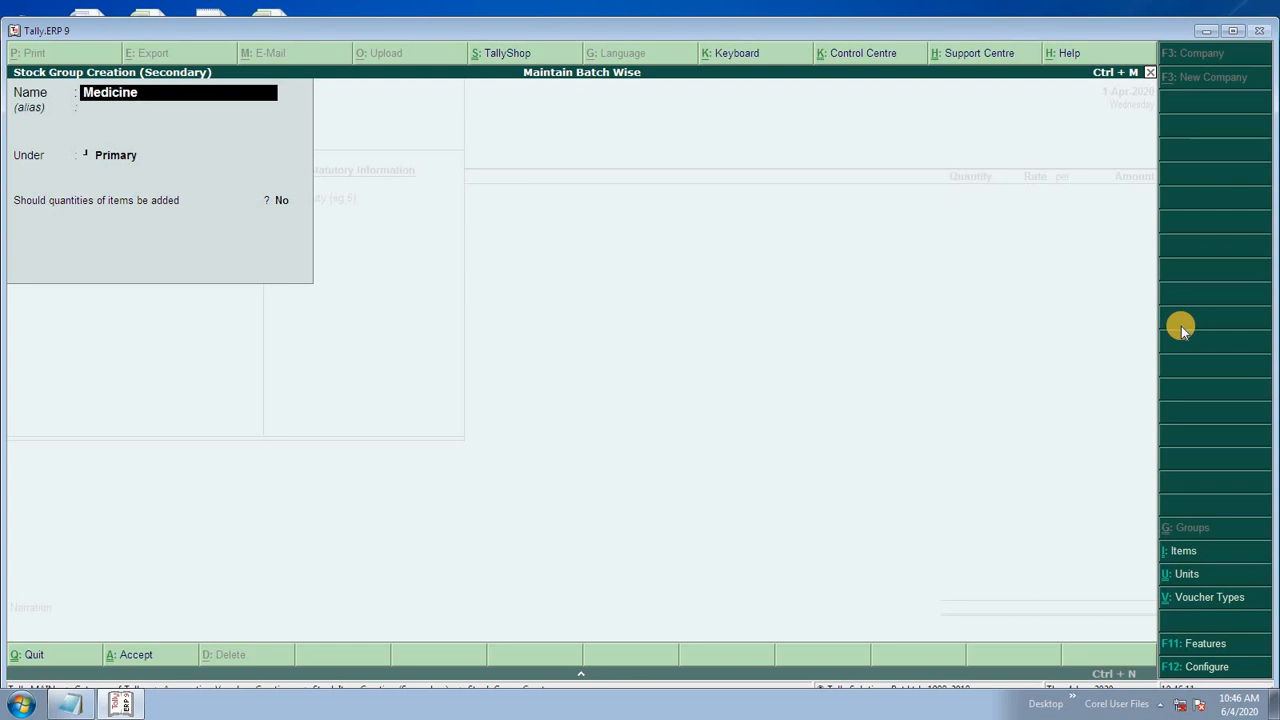
key(Return)
key(Return)
key(Return)
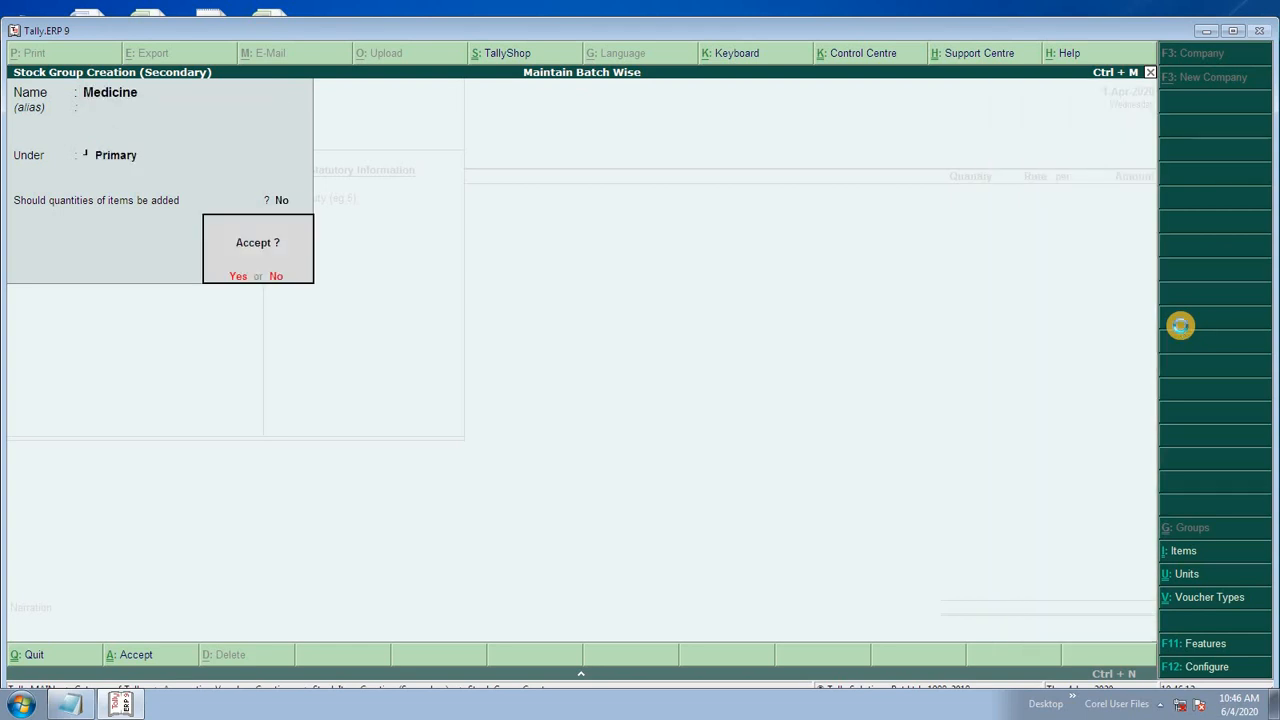
key(Return)
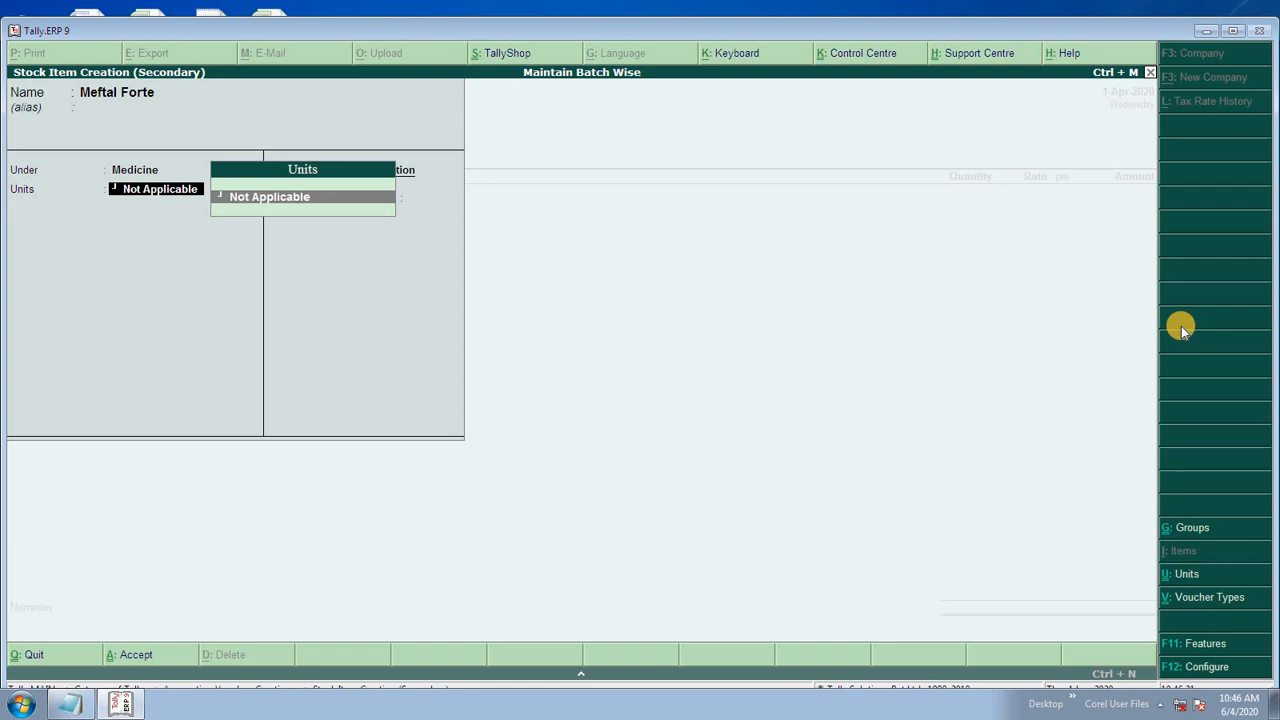
Step: Create a simple unit with symbol pac, formal name Packet and 0 decimal places for the stock item
key(alt+c)
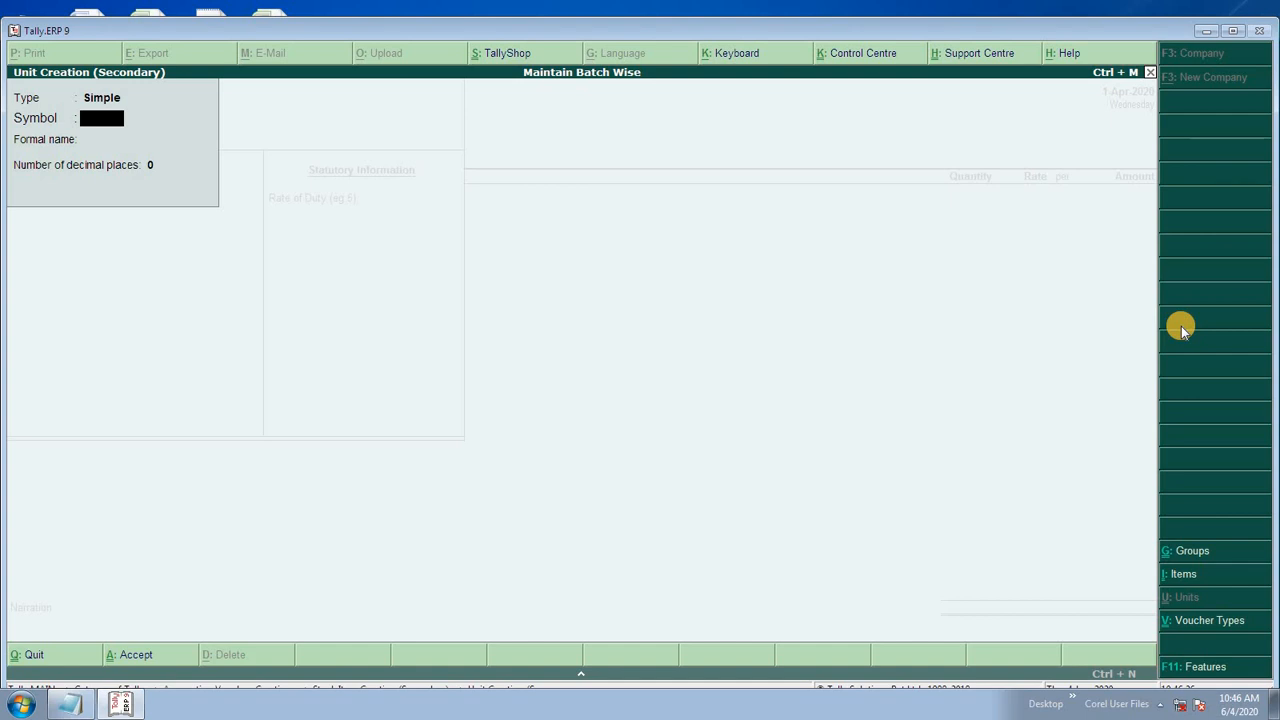
text(pac)
key(Return)
text(Pa)
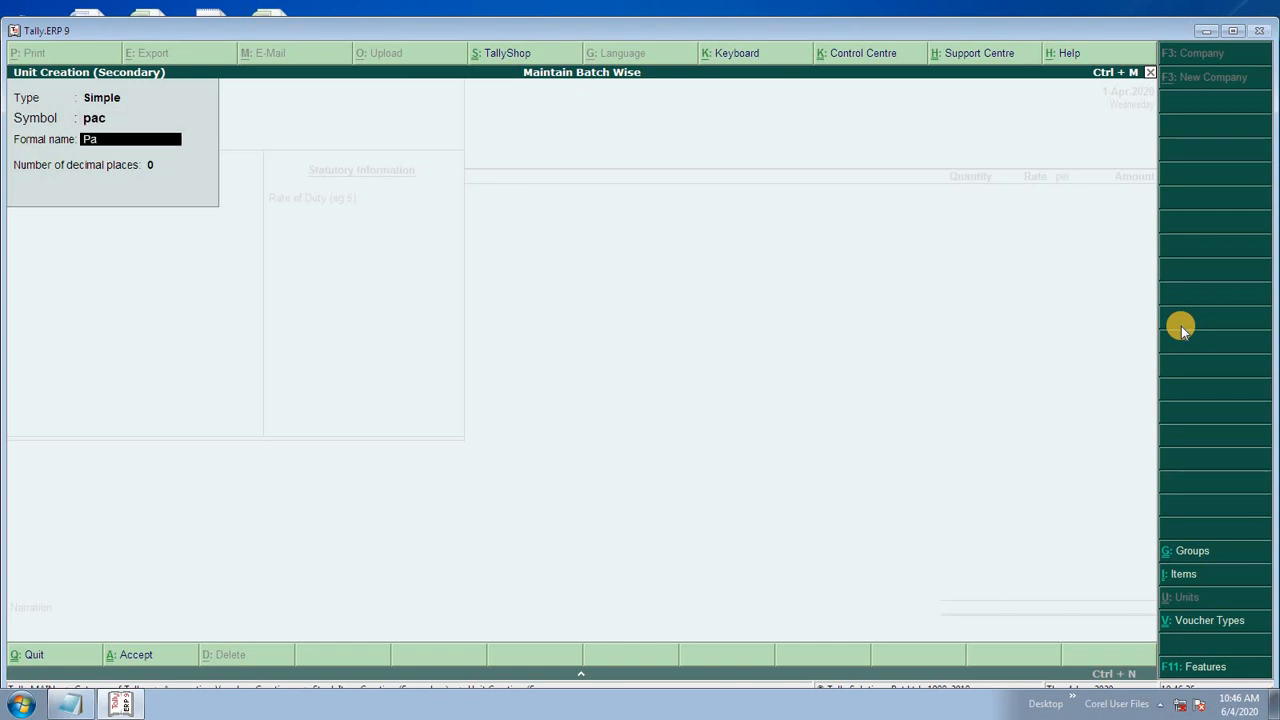
text(cket)
key(Return)
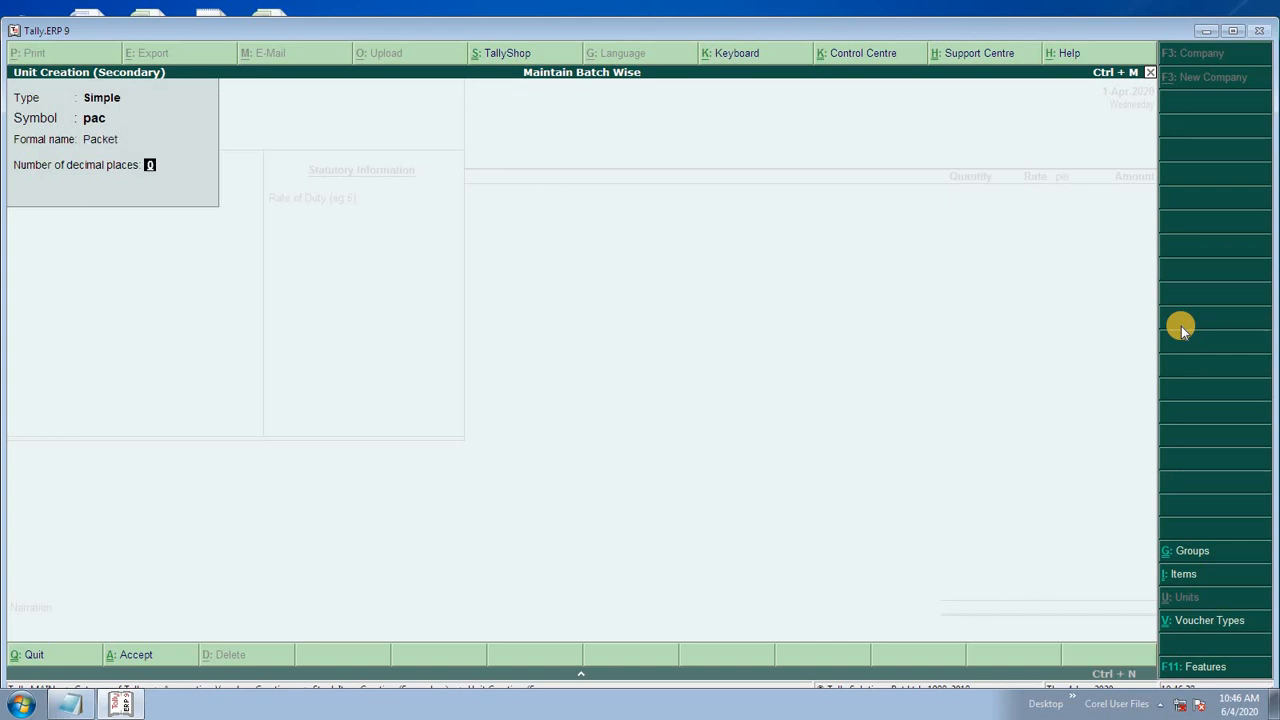
key(Return)
key(Return)
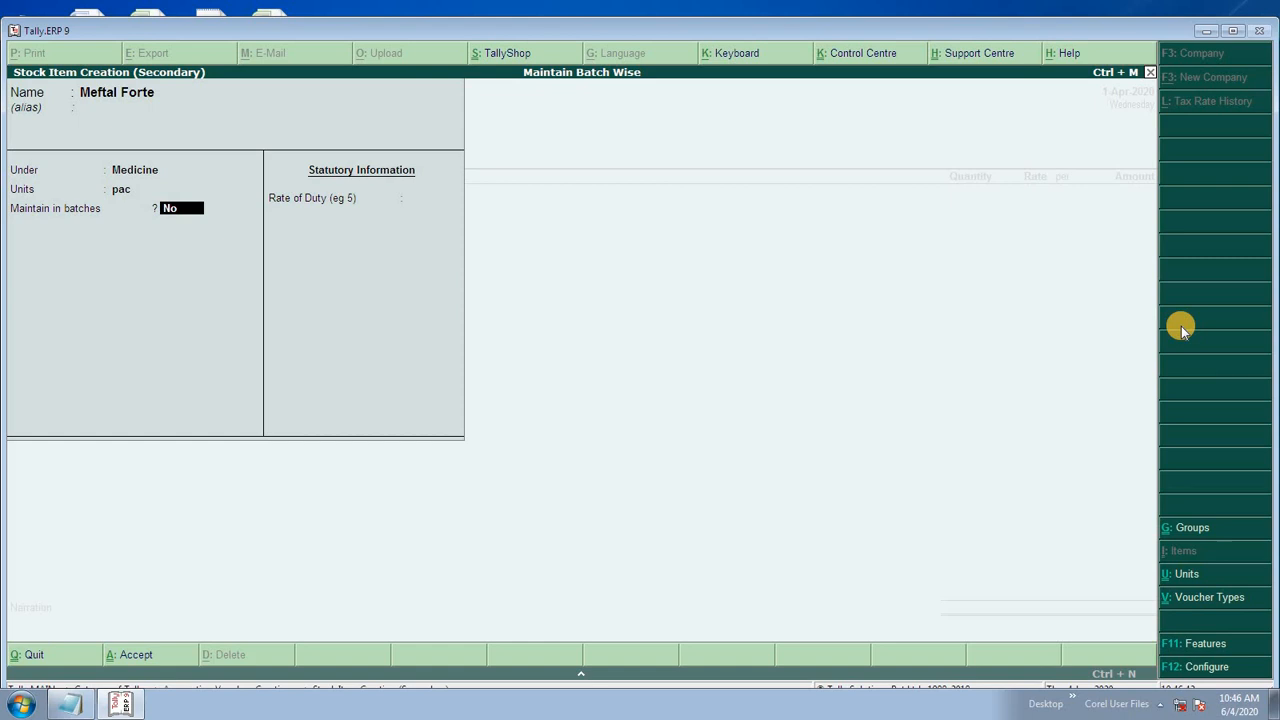
Step: Enable batch maintenance, manufacturing date tracking and expiry dates for Meftal Forte, leave the rate of duty blank and save the stock item
key(Return)
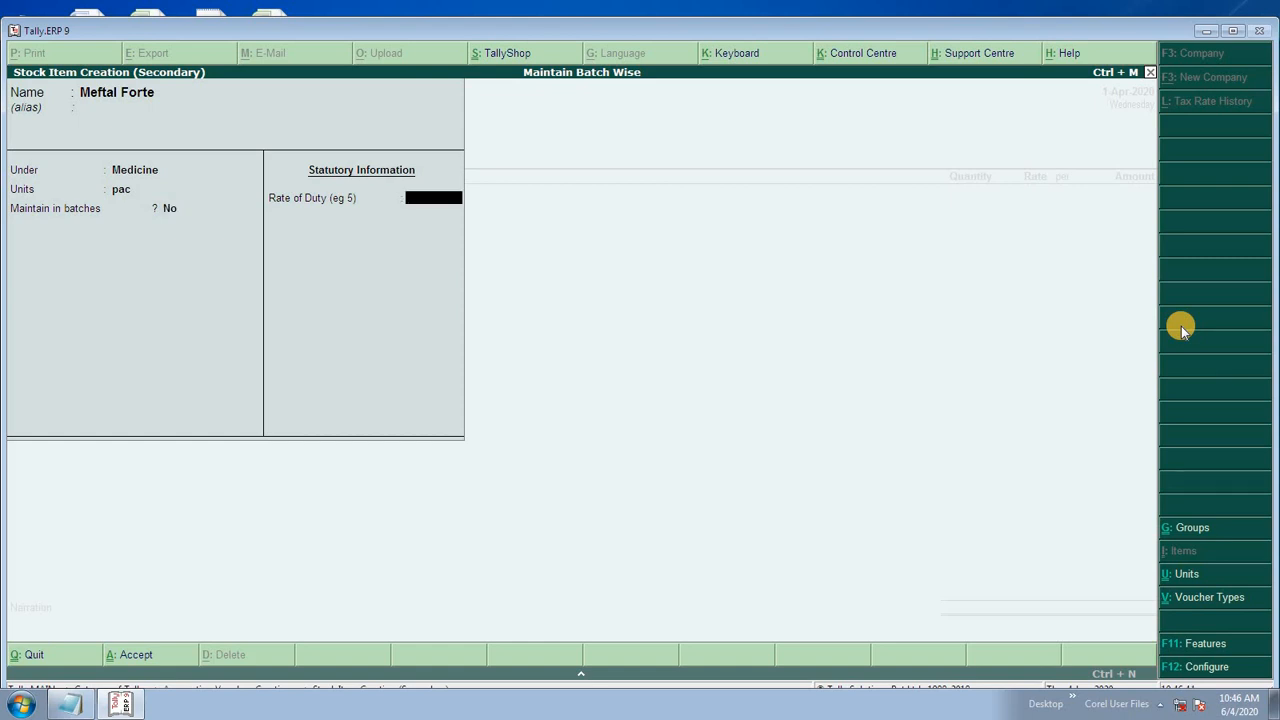
key(BackSpace)
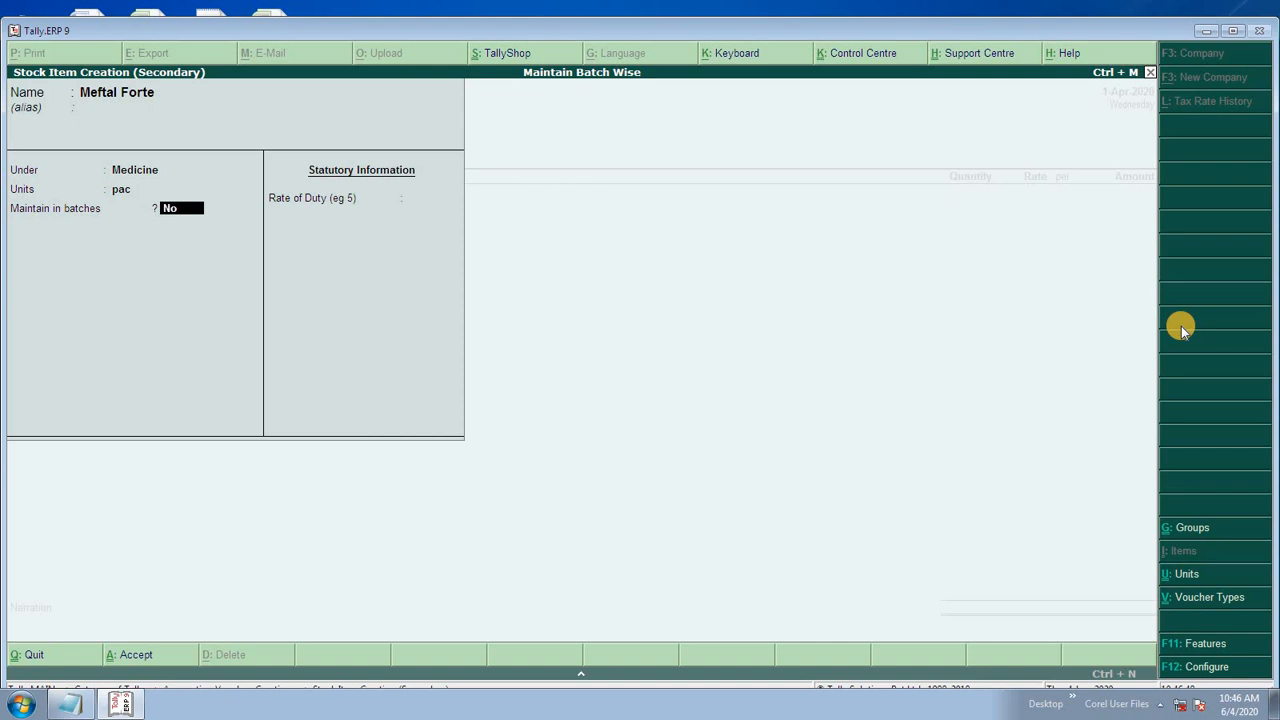
text(y)
key(Return)
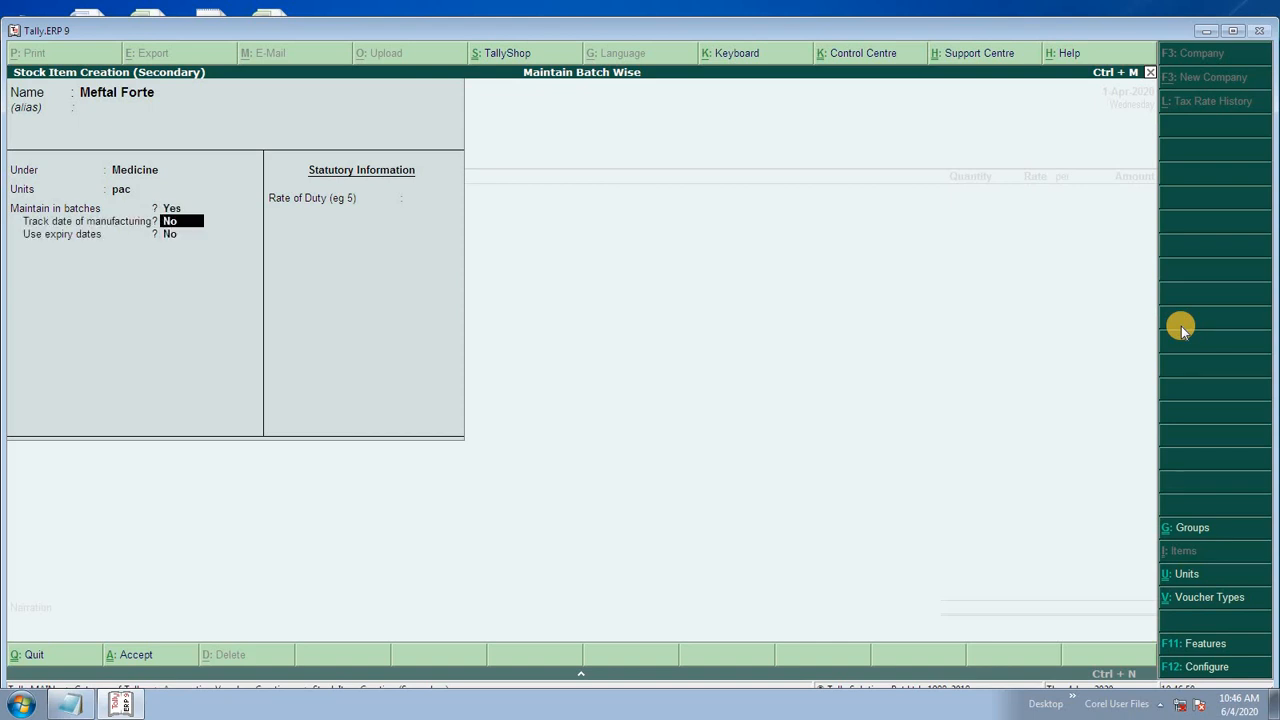
text(y)
key(Return)
text(y)
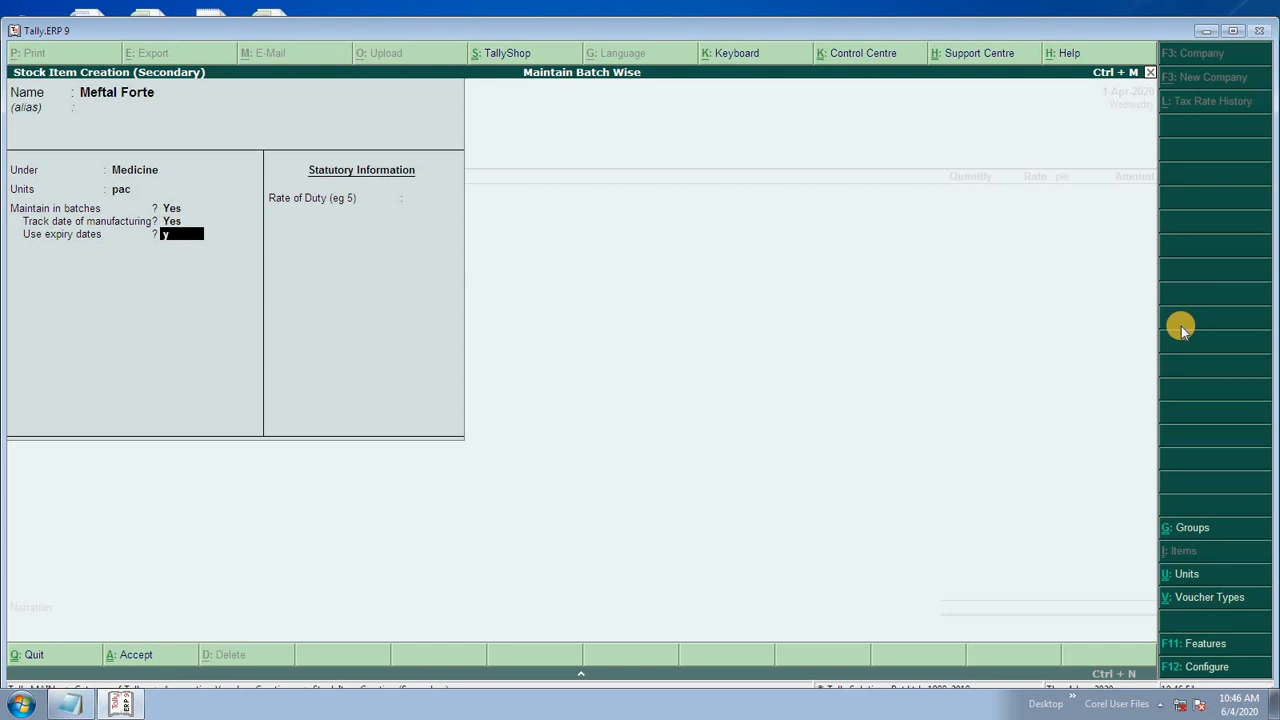
key(Return)
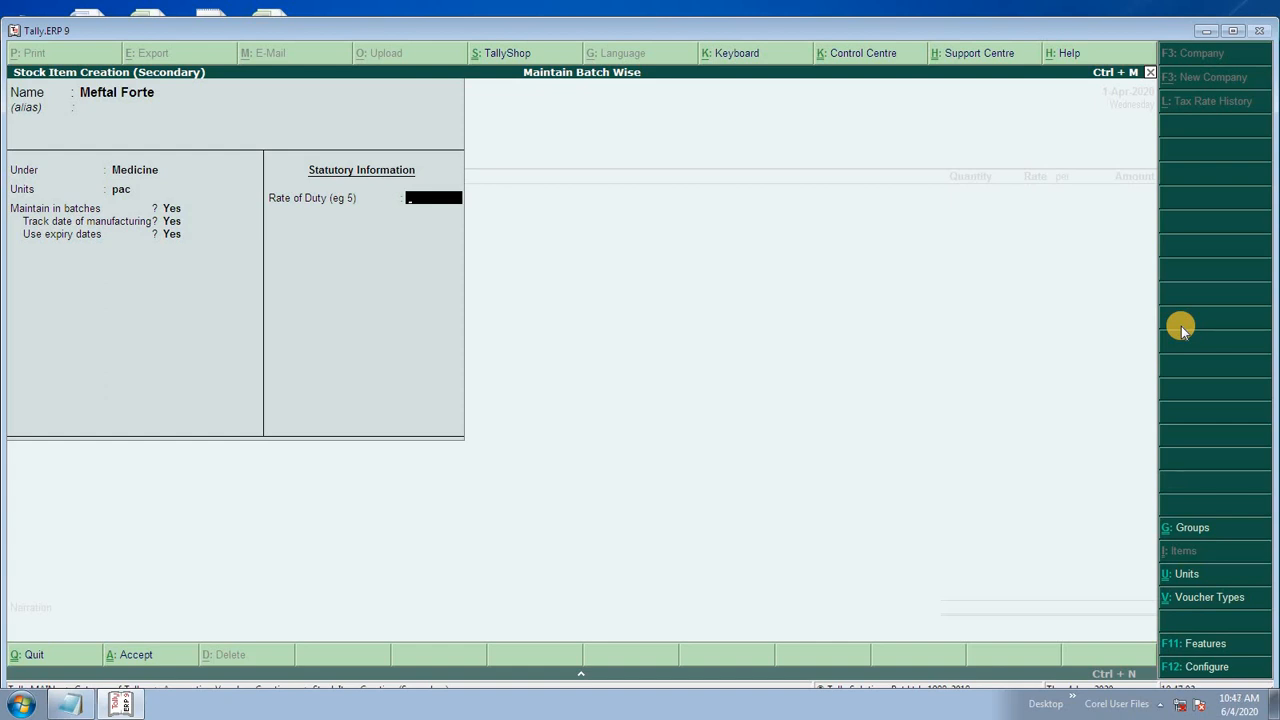
key(Return)
key(Return)
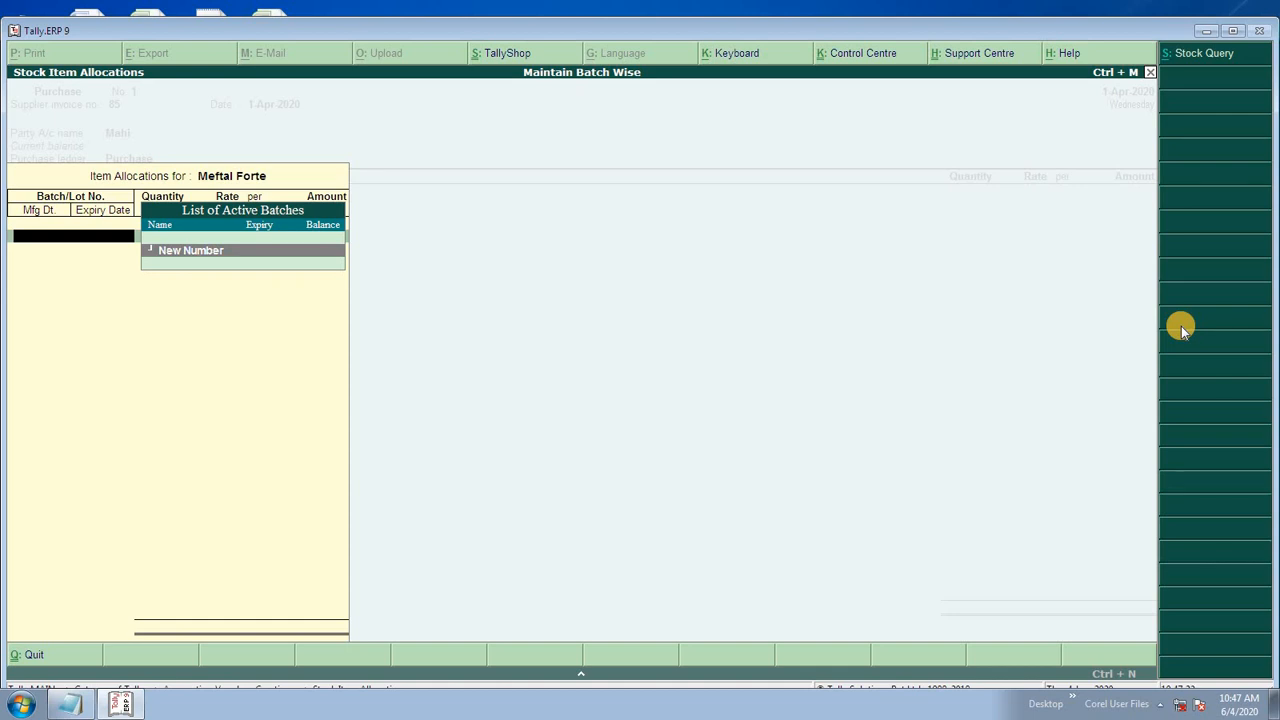
Step: Allocate the purchased Meftal Forte to a new batch numbered Yhuj76y
key(Return)
text(Yhu)
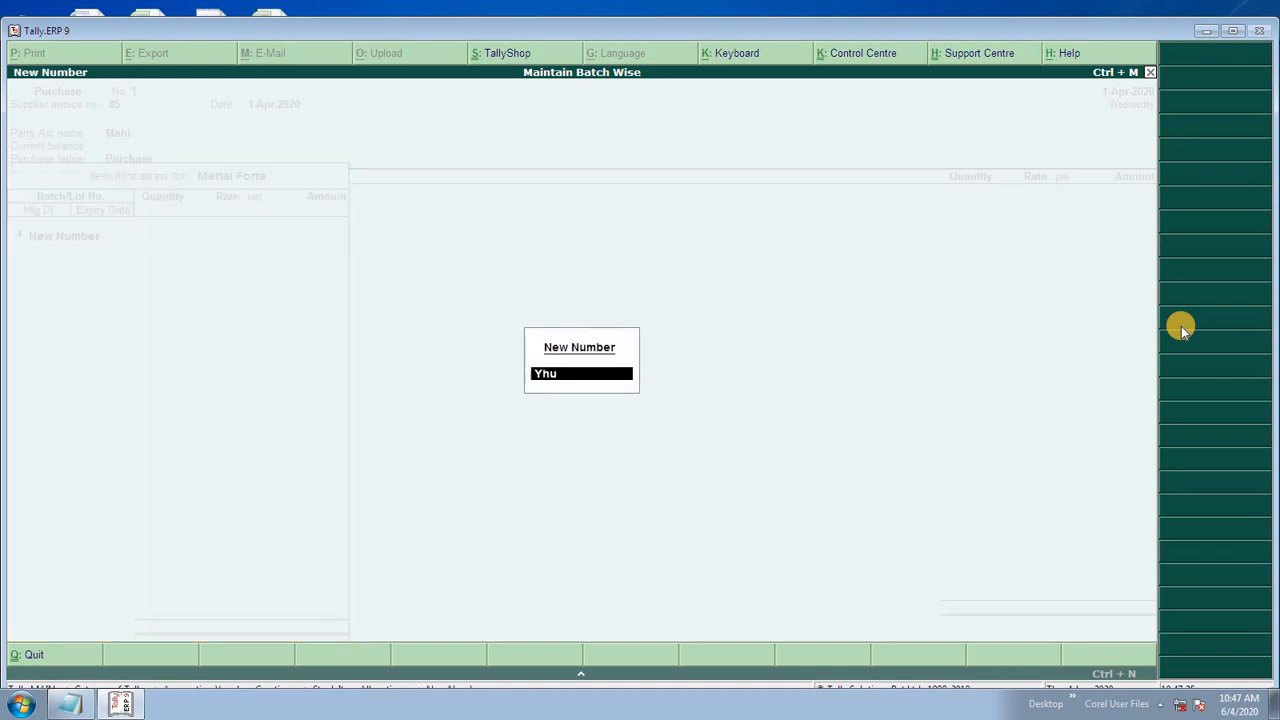
text(j76y)
key(Return)
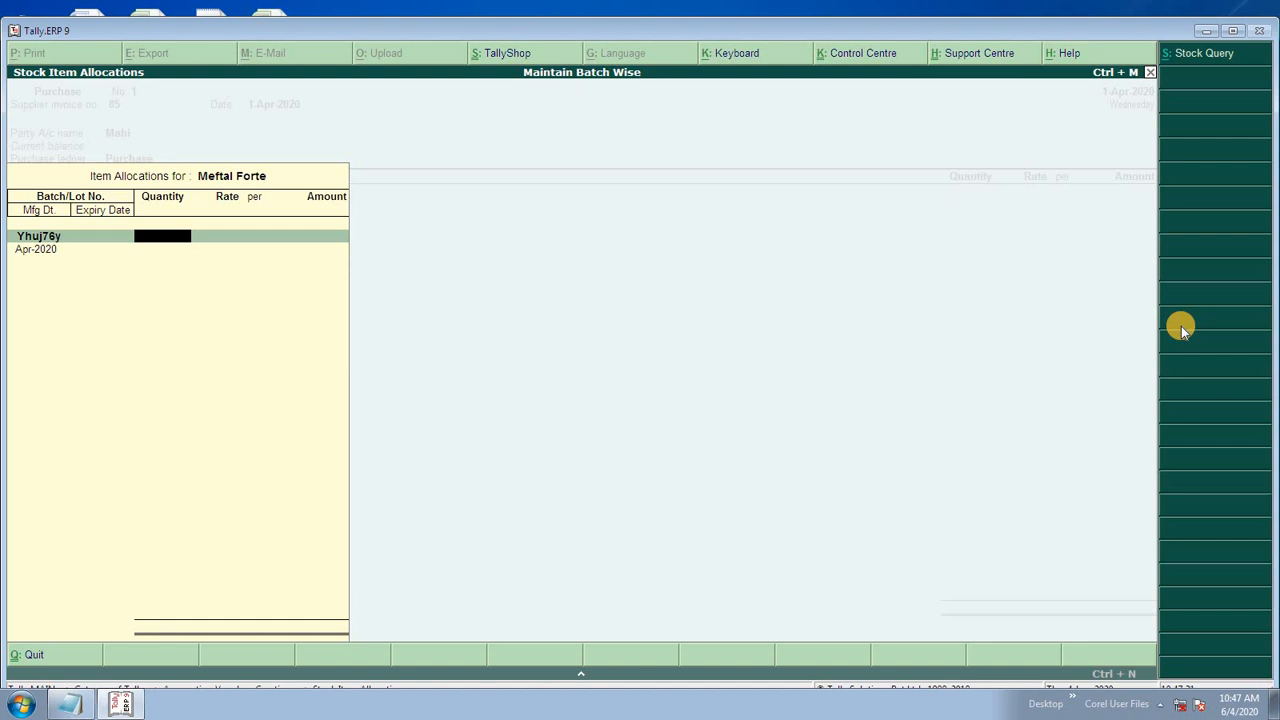
Step: Set the batch quantity to 50 pac and the rate to 120 per pac, accepting the calculated amount
text(50)
key(Return)
text(120)
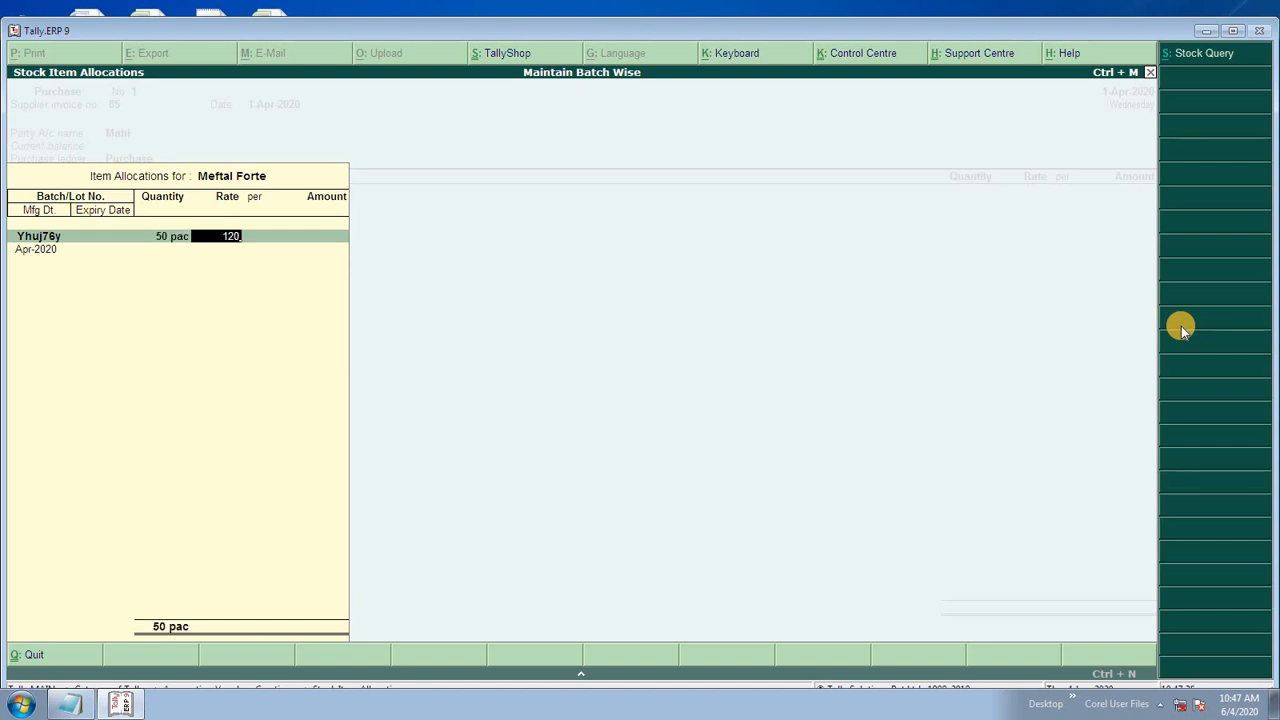
key(Return)
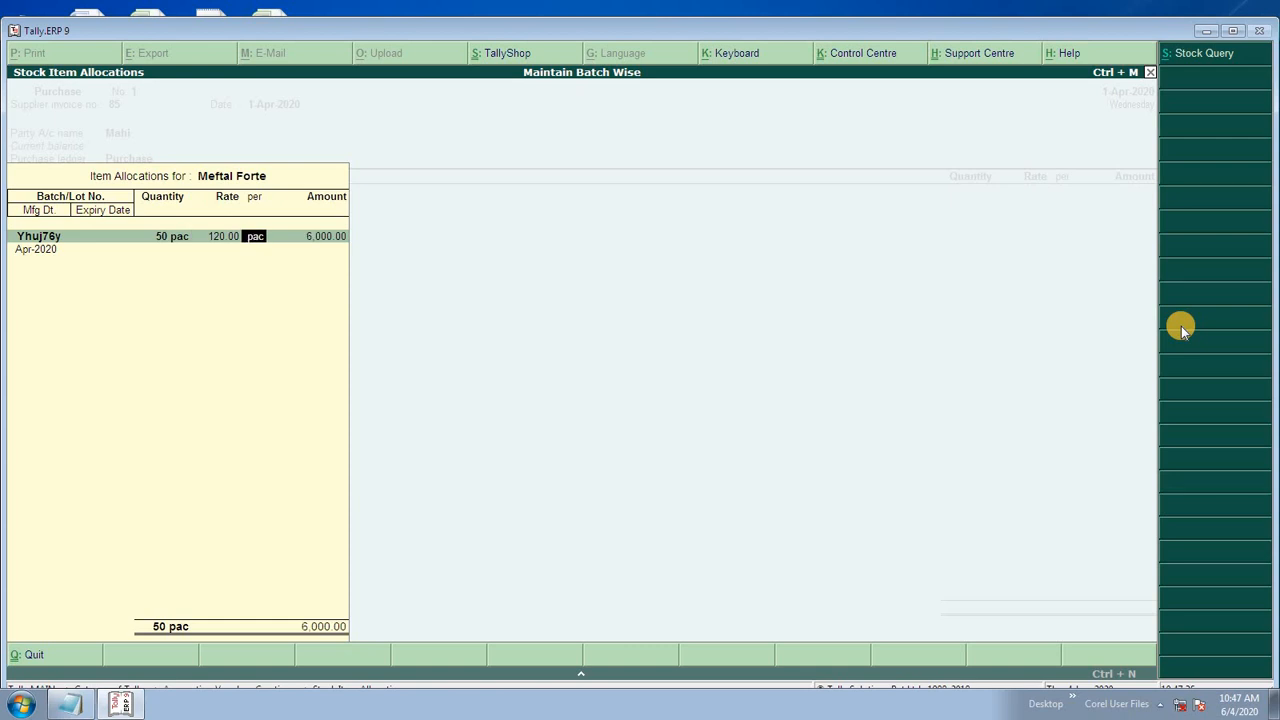
key(Return)
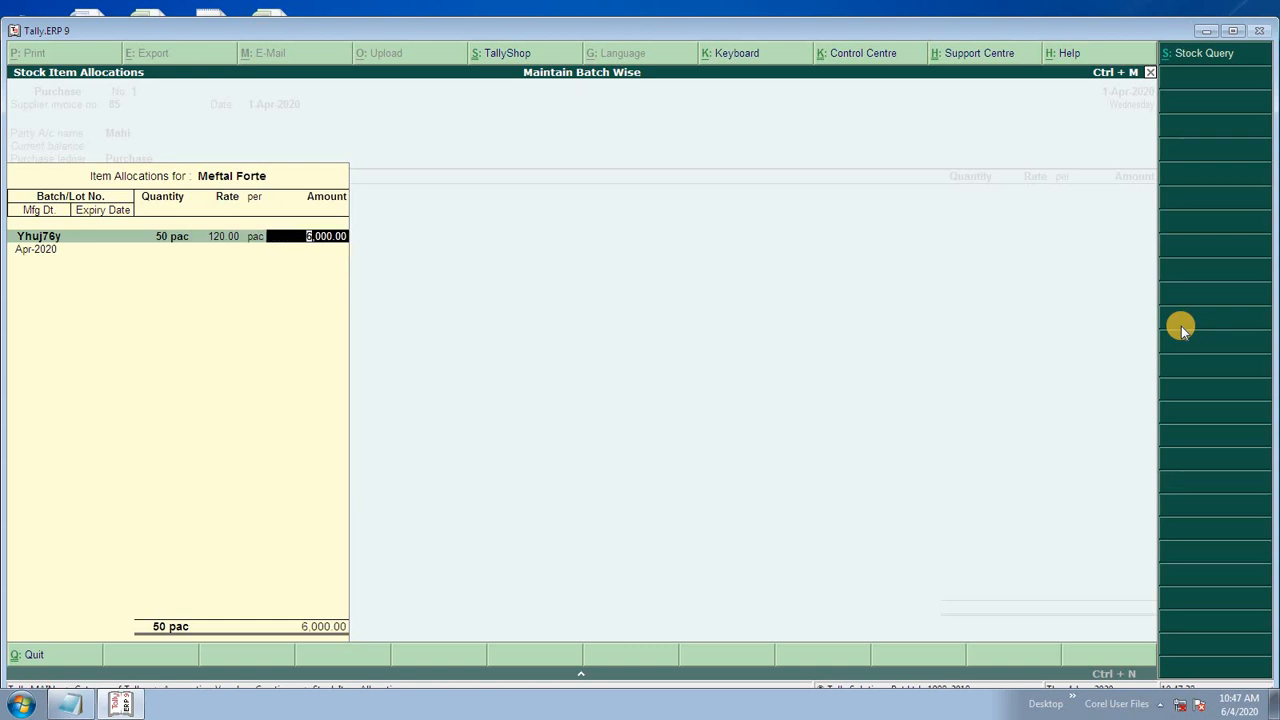
key(Return)
Step: Keep Apr-2020 as the manufacturing date, set the batch expiry to 31-Oct-2020 and finish the item allocation
key(Return)
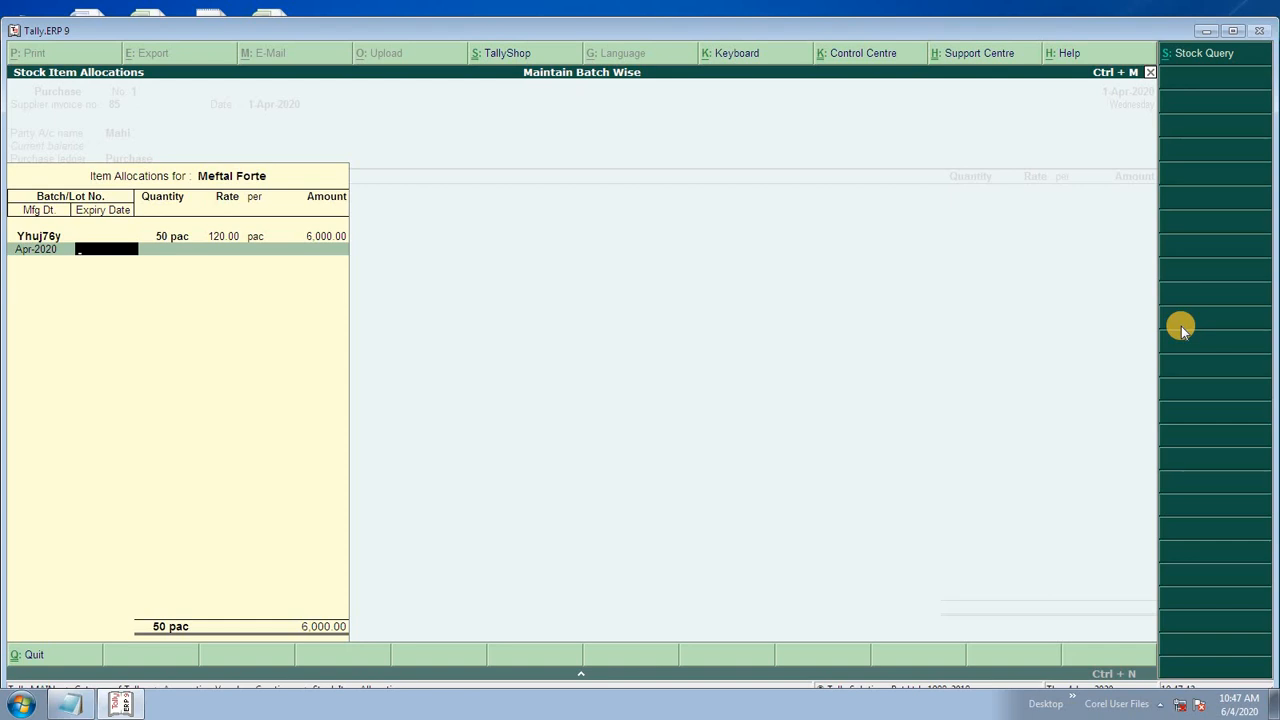
text(oct)
key(Return)
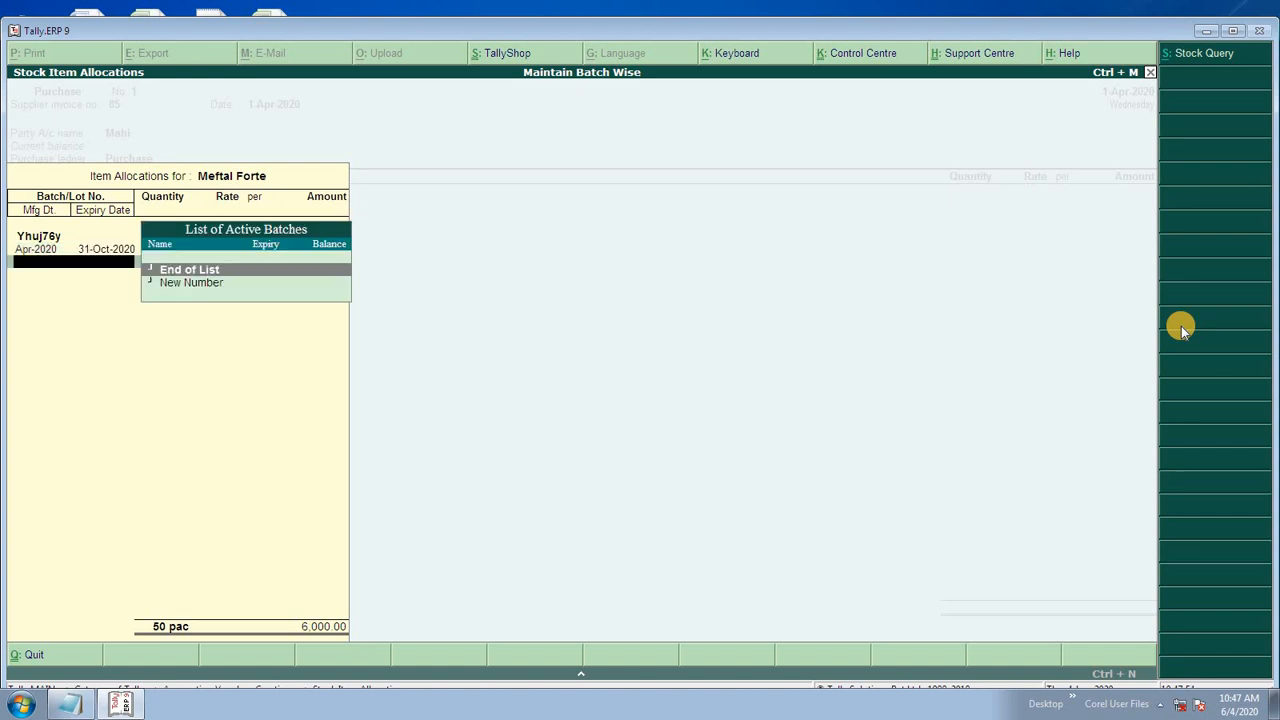
key(Return)
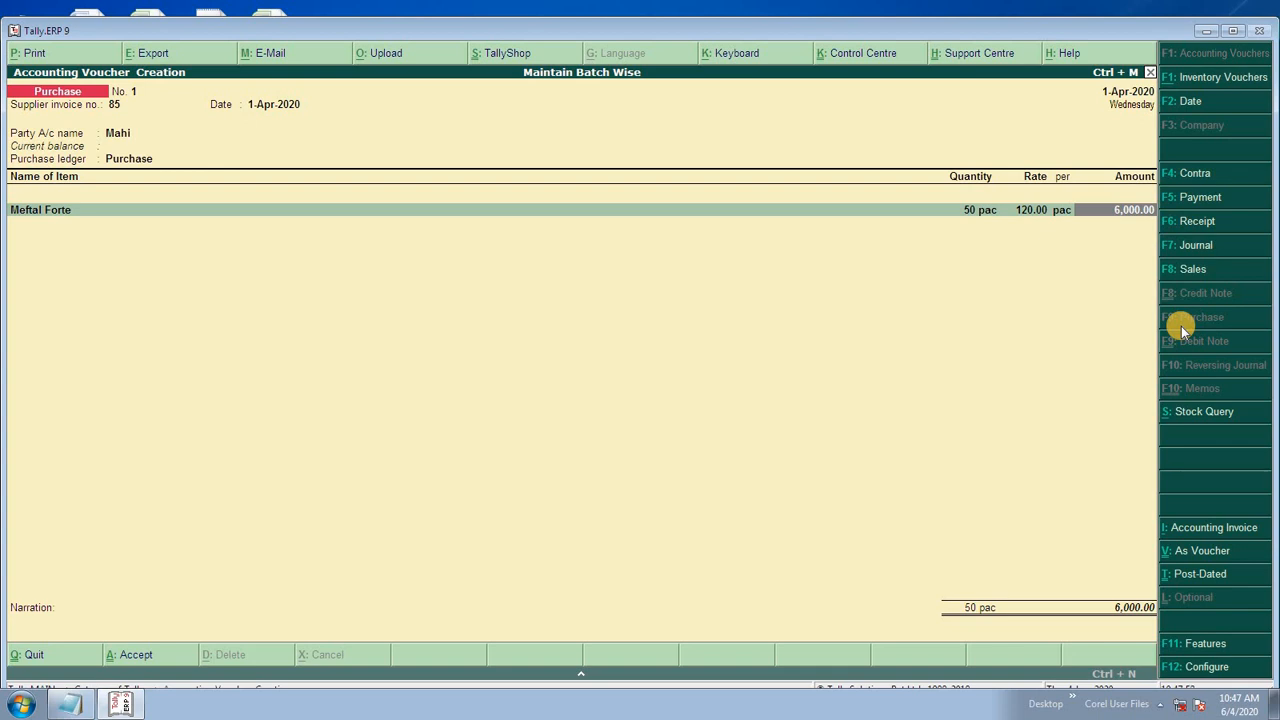
key(Return)
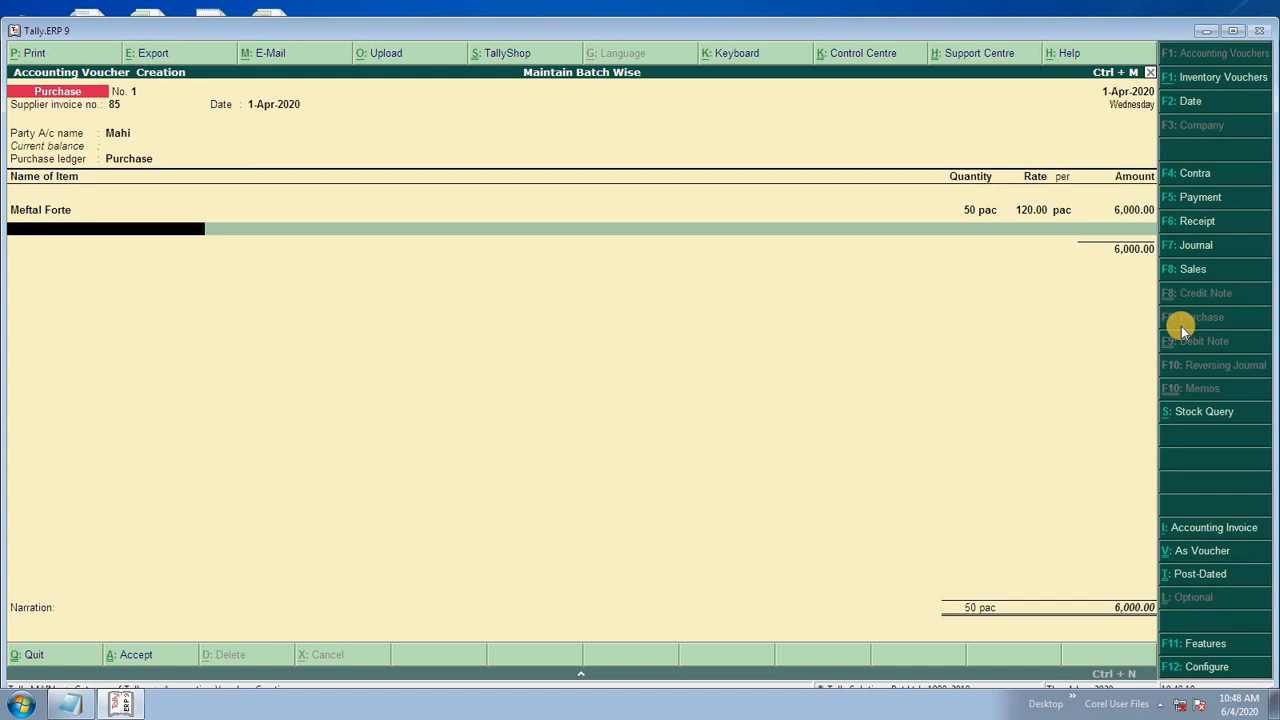
Step: End the purchase voucher's item list, leave the narration empty and save the voucher
key(Return)
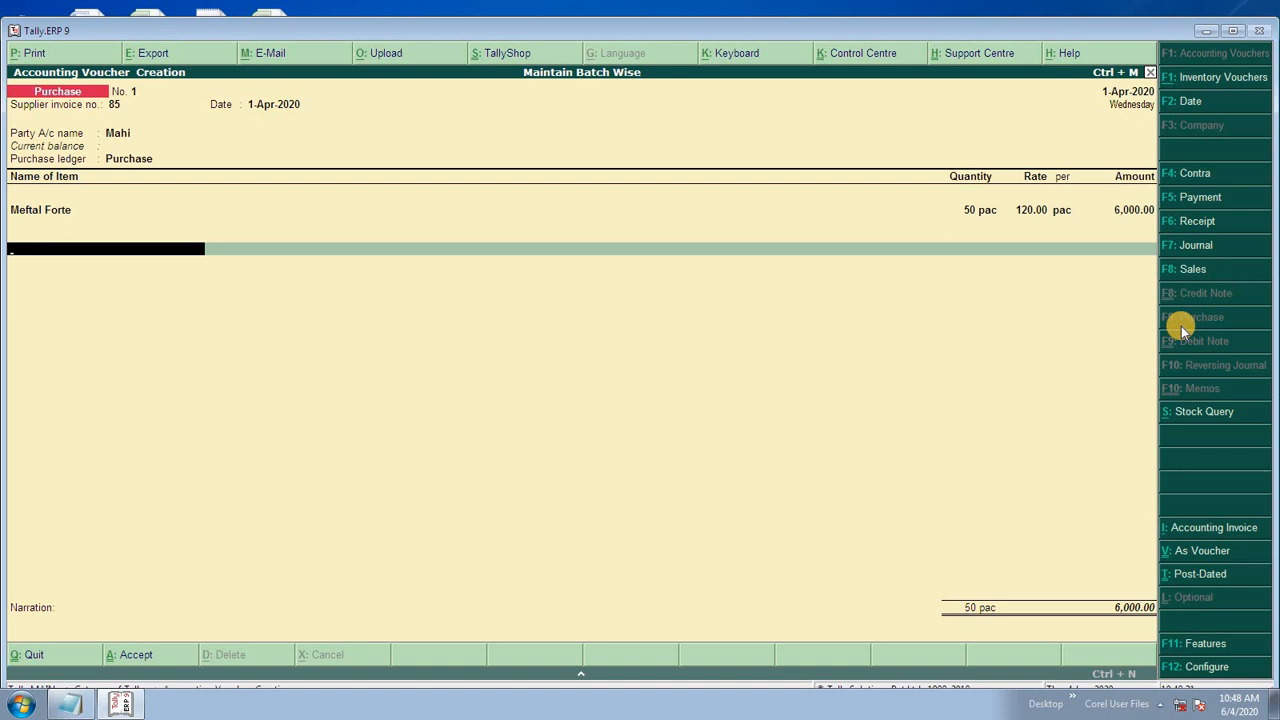
key(Return)
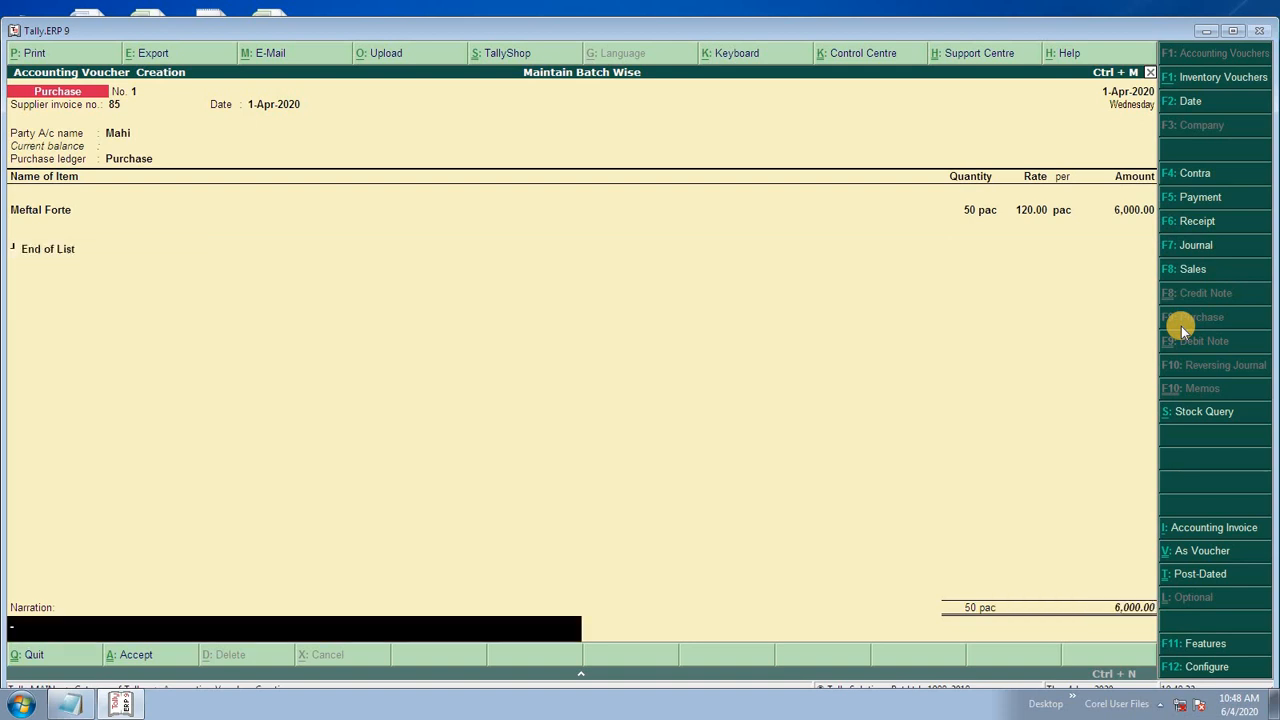
key(Return)
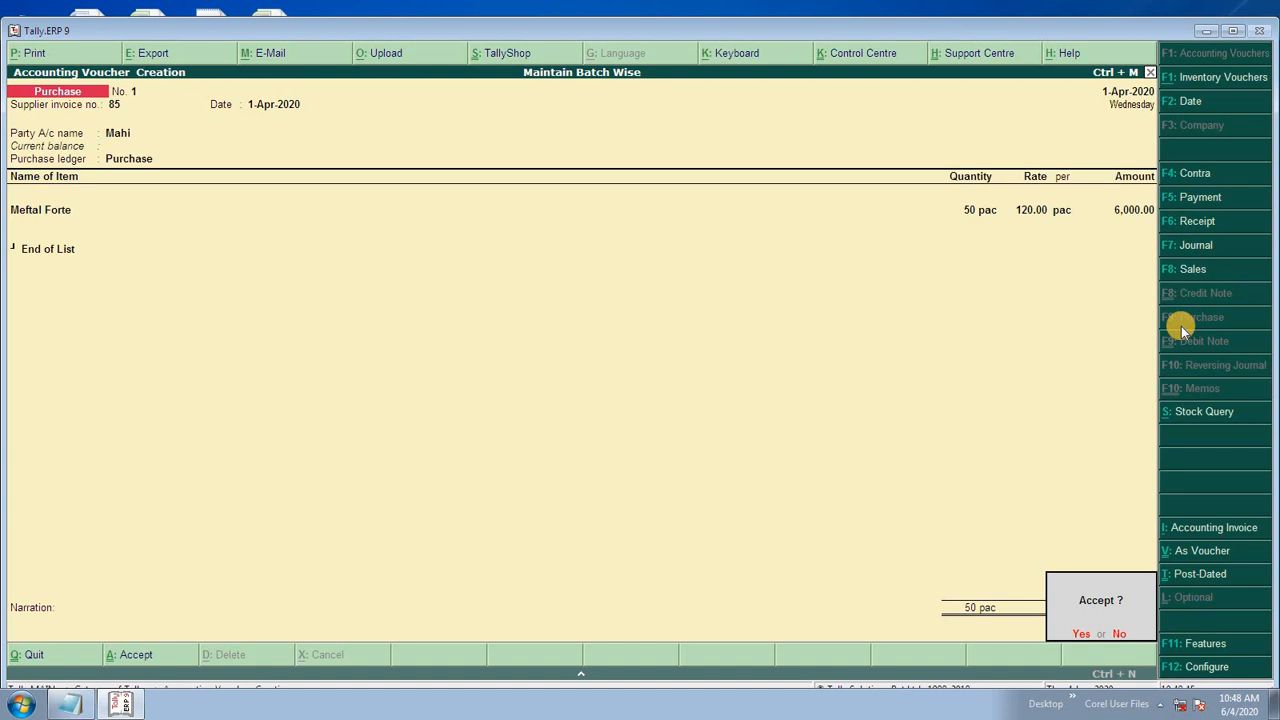
key(Return)
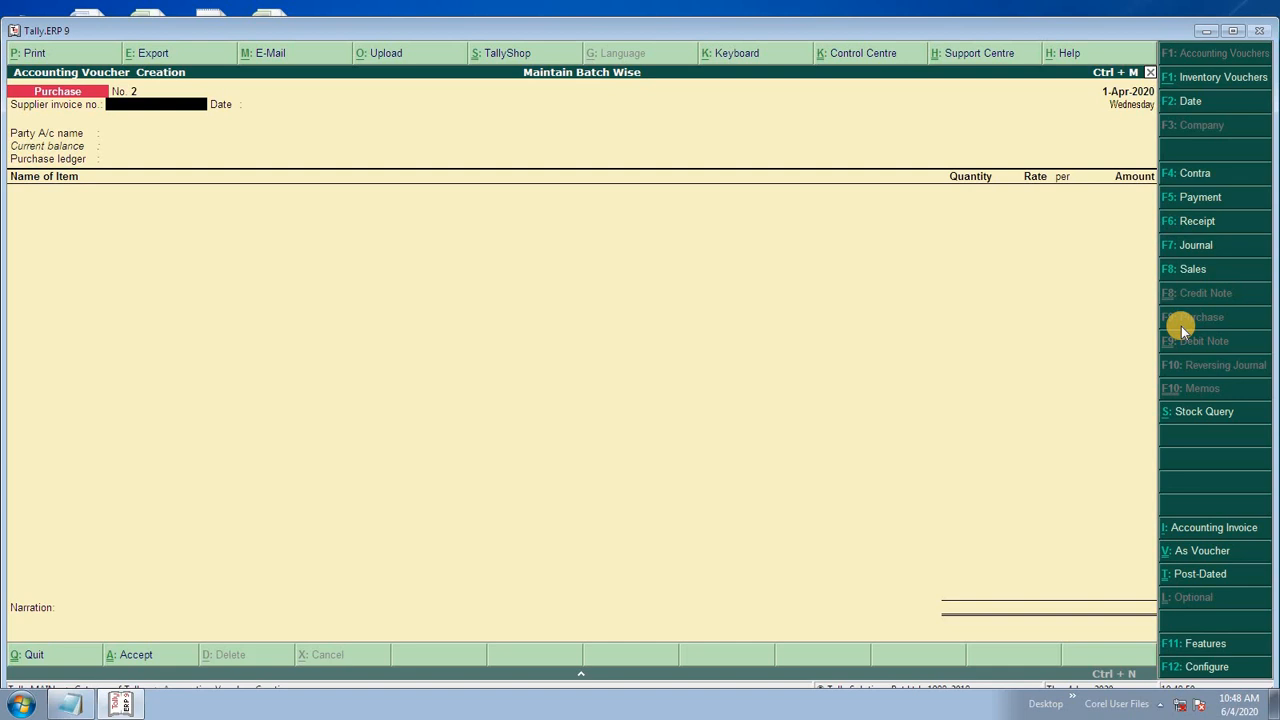
Step: Start a sales voucher and enter 65 as its reference number
key(F8)
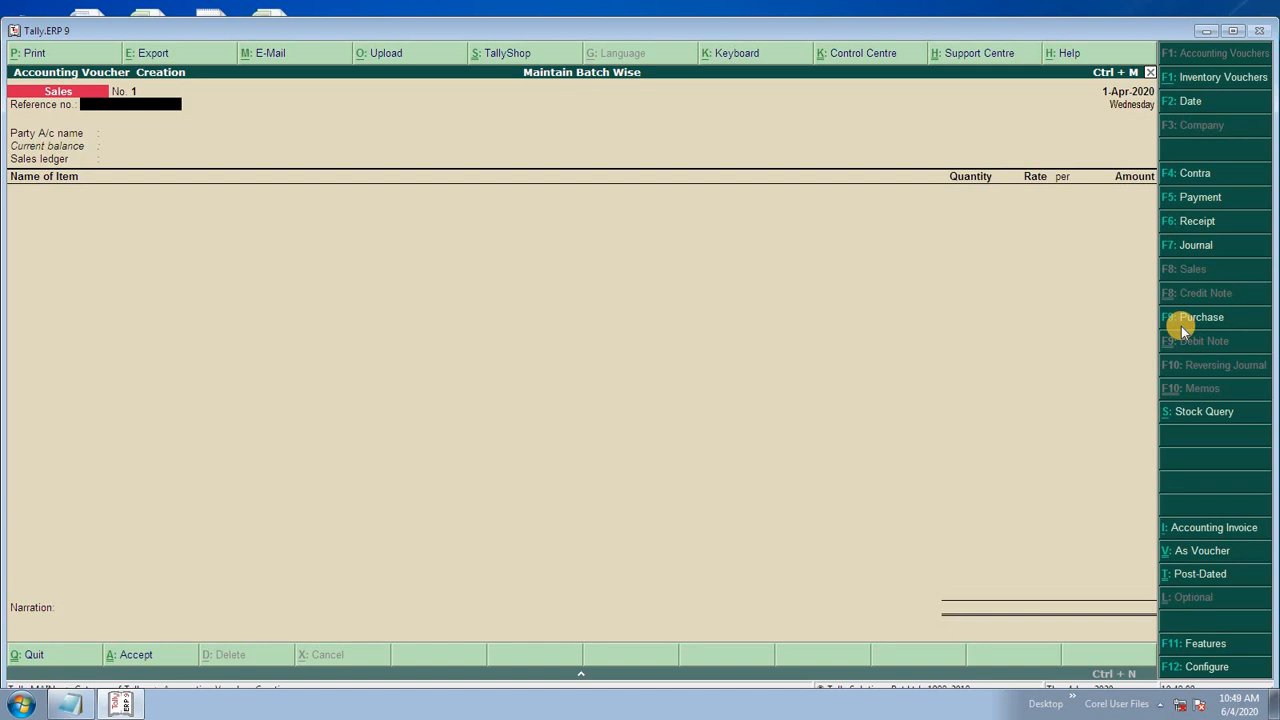
text(65)
key(Return)
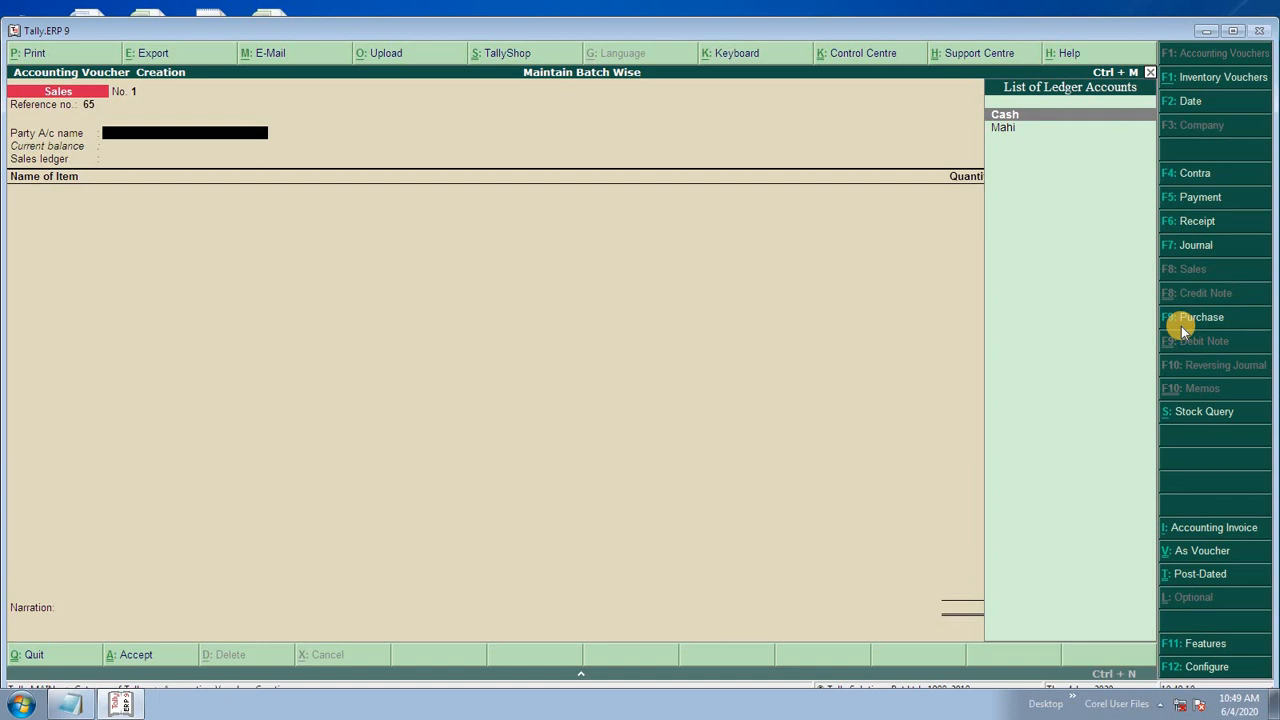
Step: Start a new party ledger from the sales voucher, enter the customer's name and place it under Sundry Debtors
key(alt+c)
text(N)
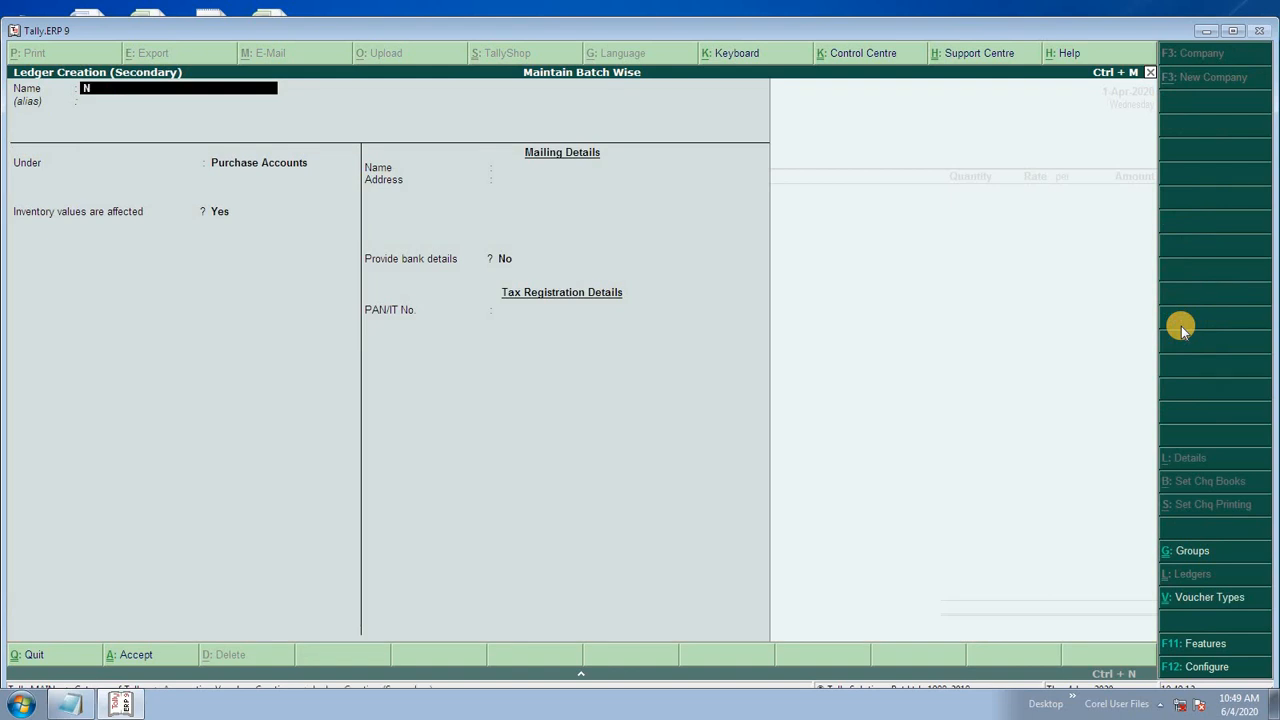
text(iku)
key(Return)
key(Return)
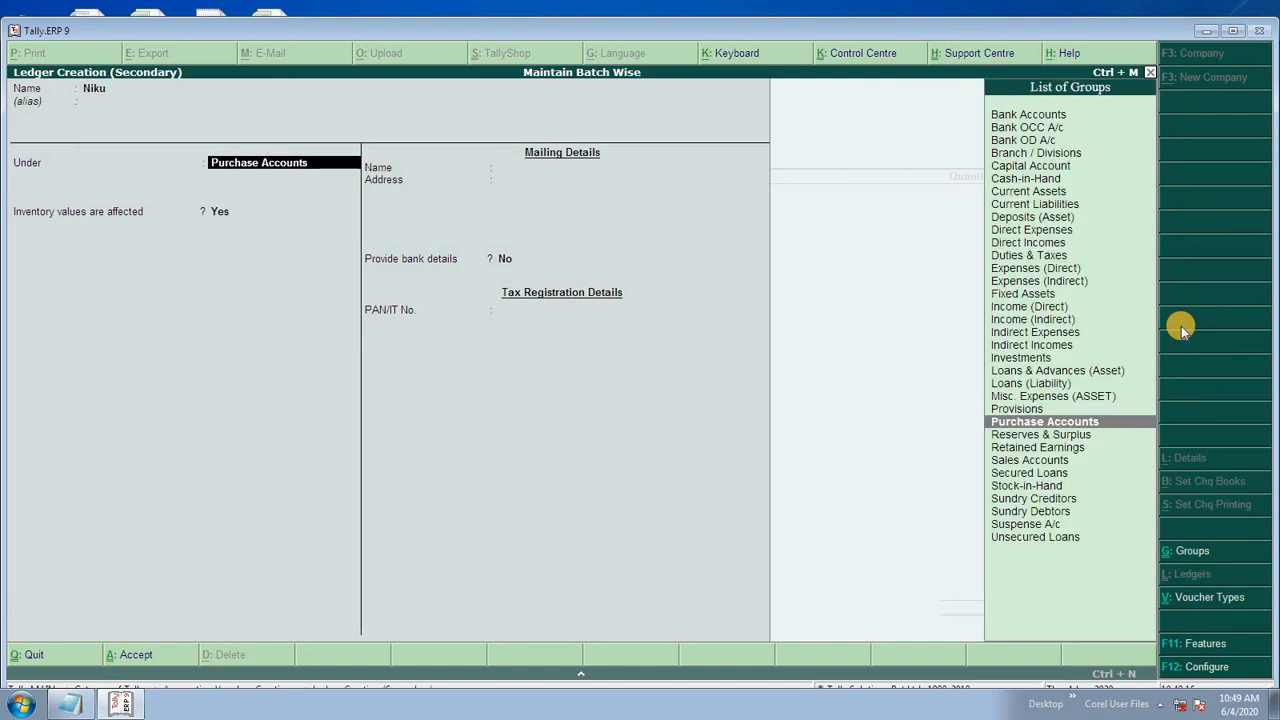
text(S)
key(Up)
key(Up)
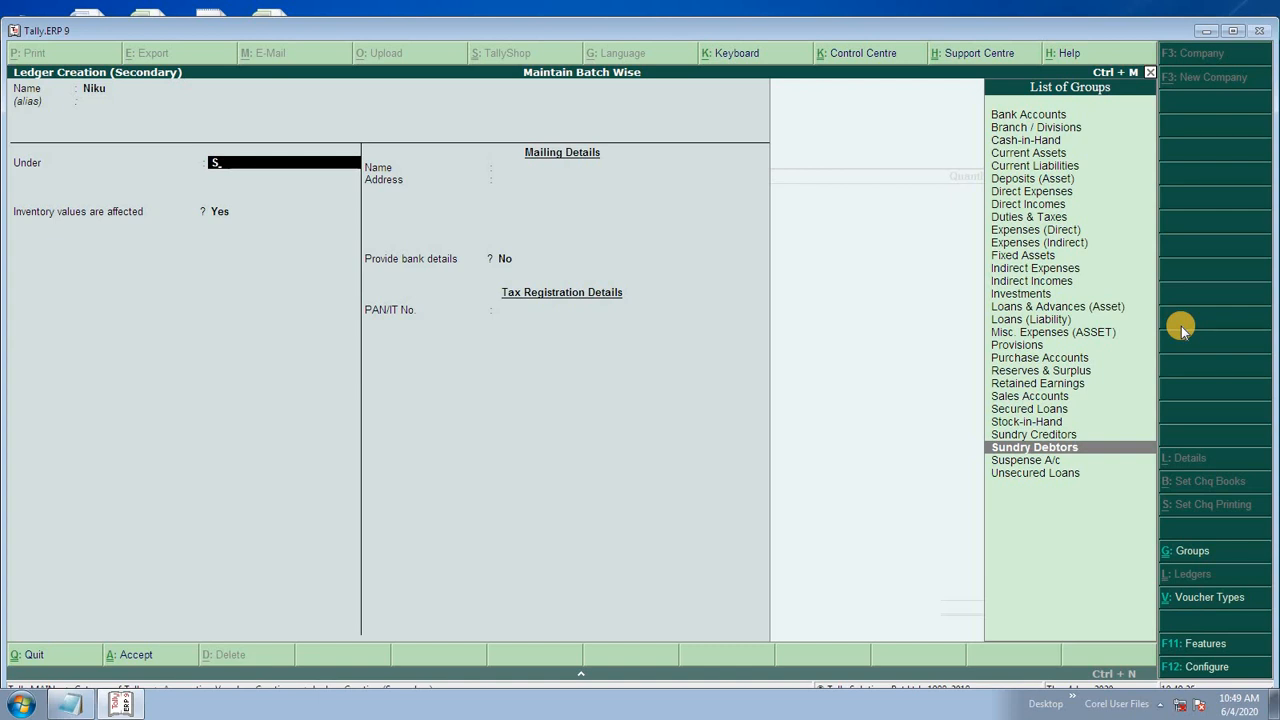
key(Return)
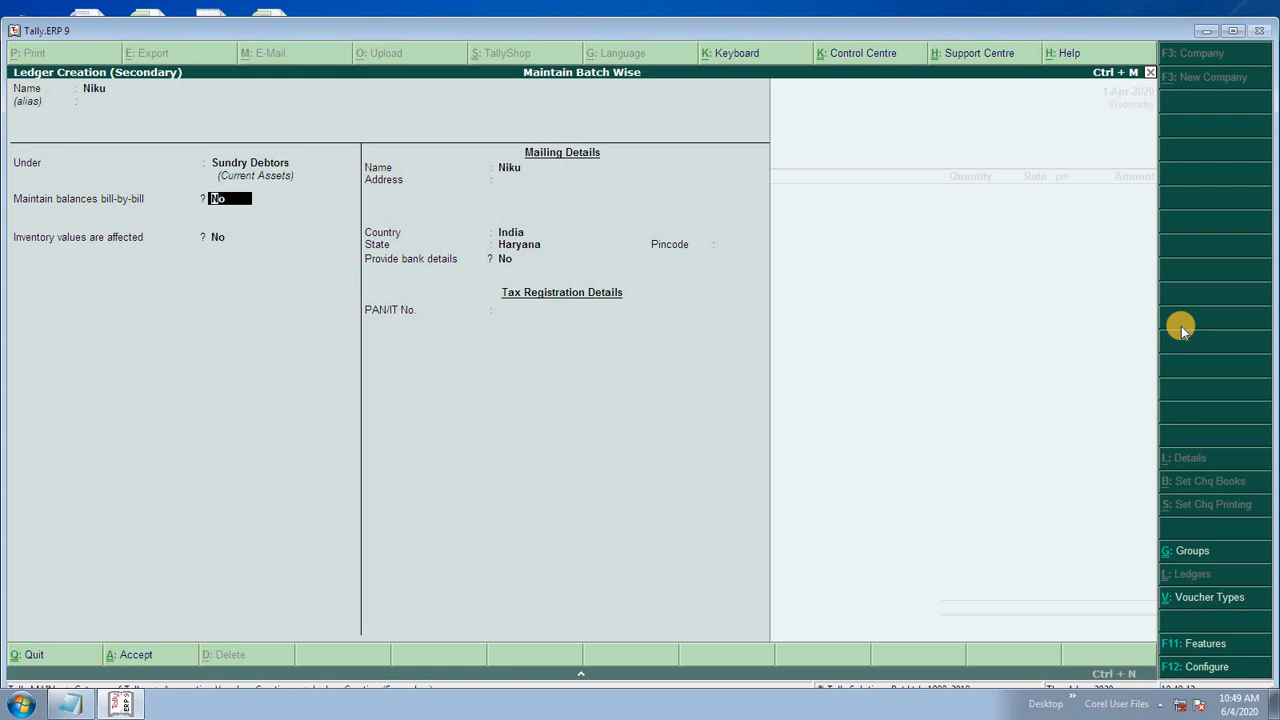
Step: Turn on bill-by-bill balances for the customer ledger, keep the remaining defaults and save it as the voucher's party
text(yes)
key(Return)
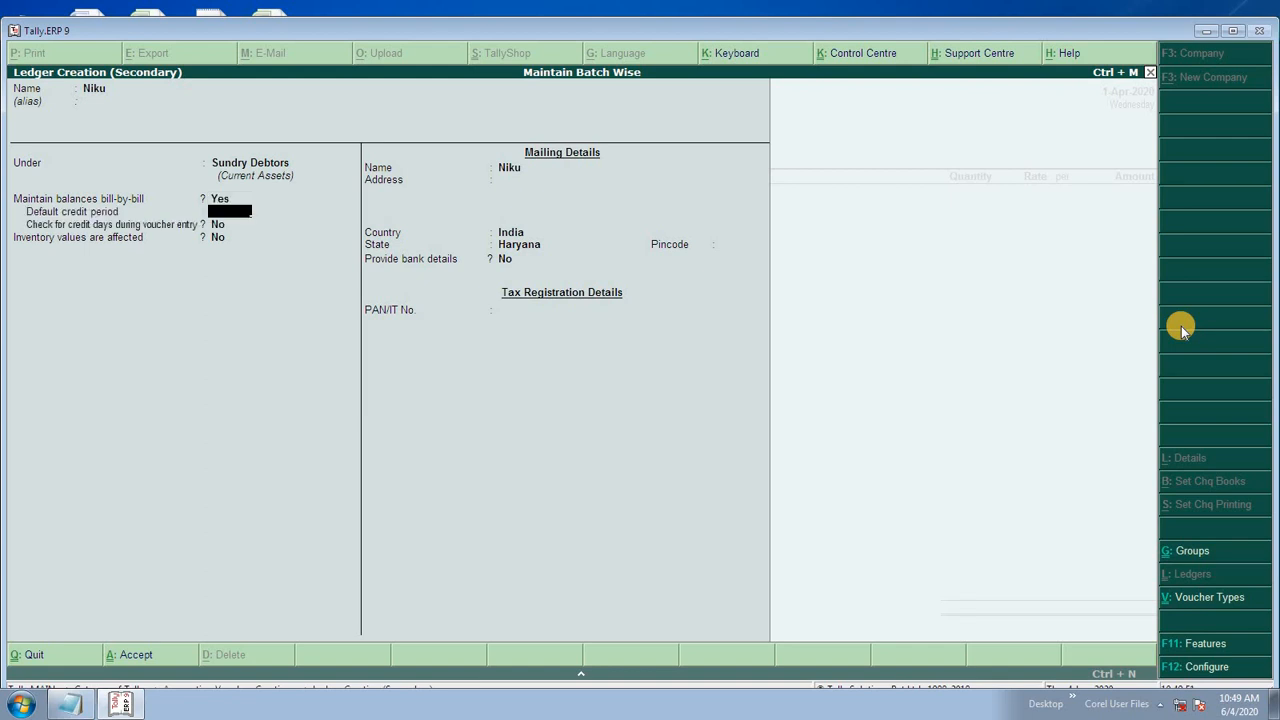
key(Return)
key(Return)
key(Return)
key(Return)
key(Return)
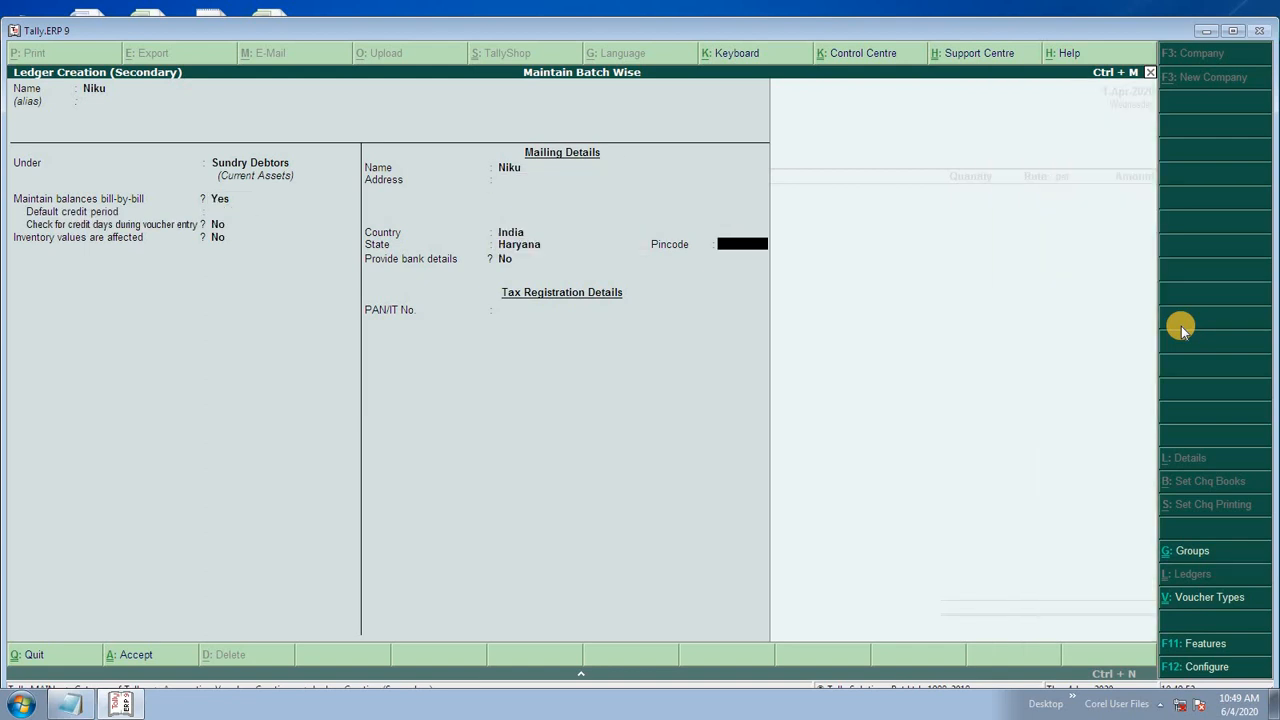
key(Return)
key(Return)
key(Return)
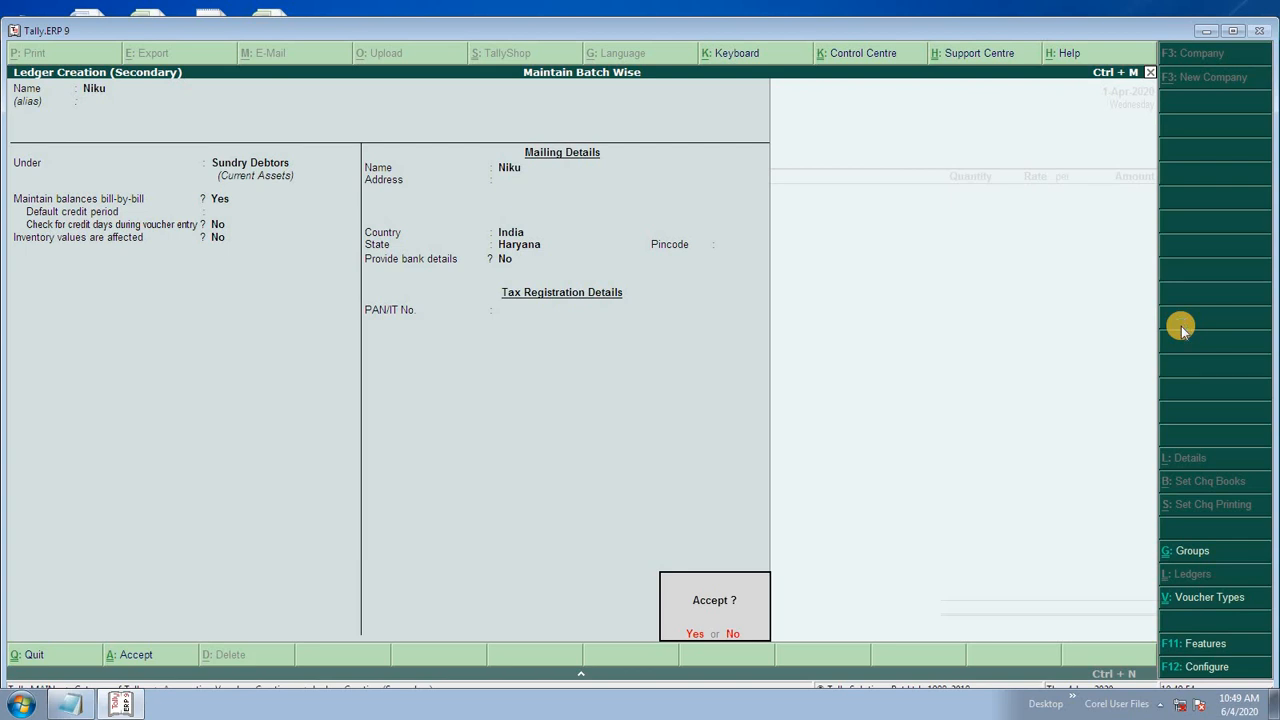
key(Return)
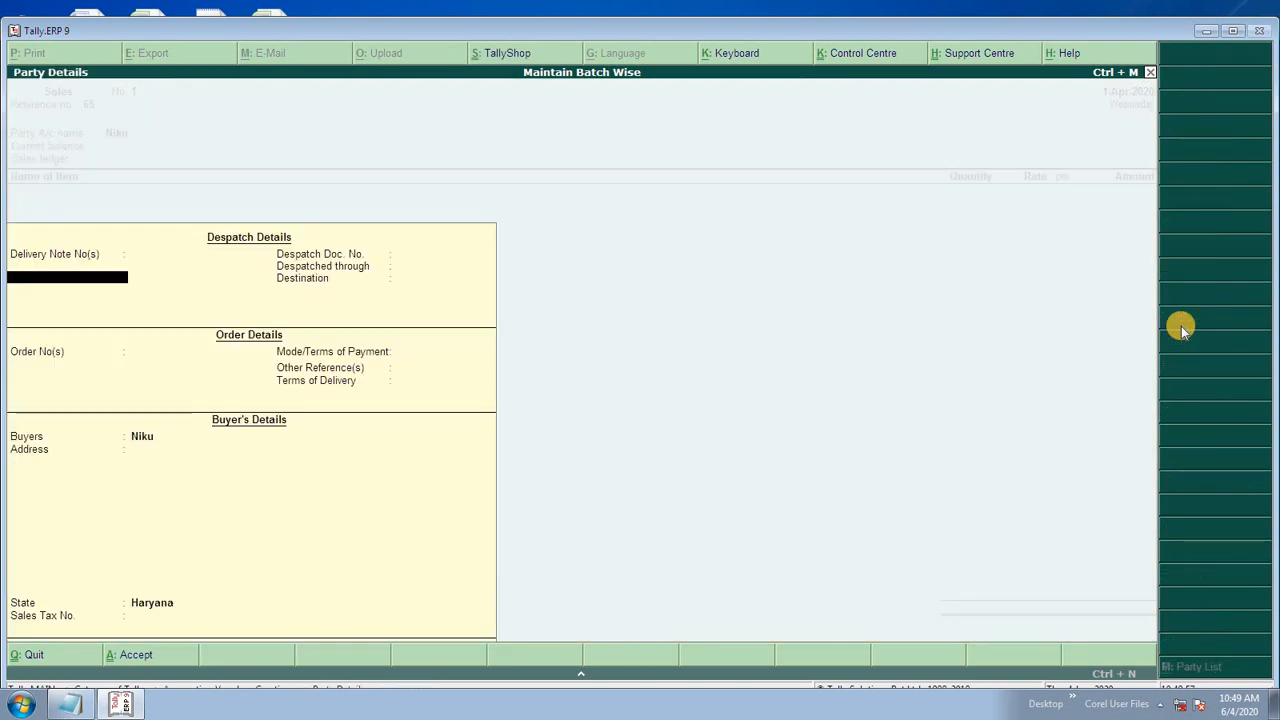
Step: Leave the despatch and order details blank and accept the default buyer's details for the sales voucher
key(Return)
key(Return)
key(Return)
key(Return)
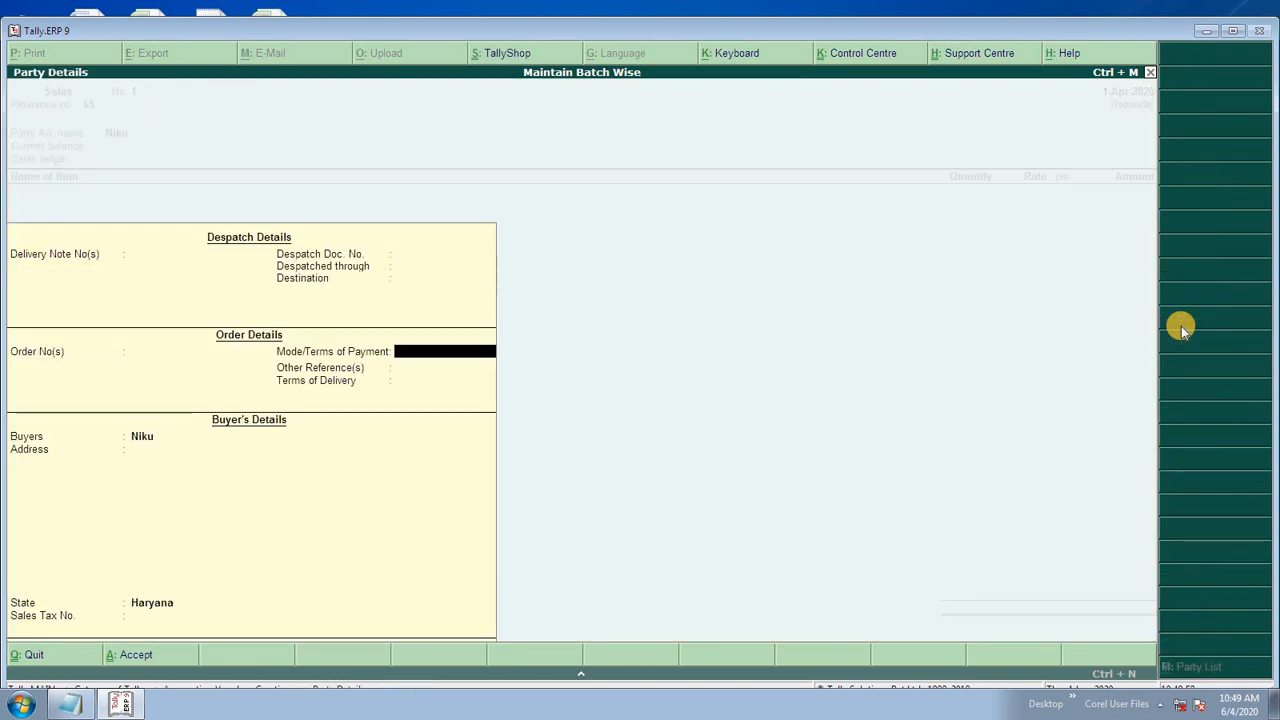
key(Return)
key(Return)
key(Return)
key(Return)
key(Return)
key(Return)
key(Return)
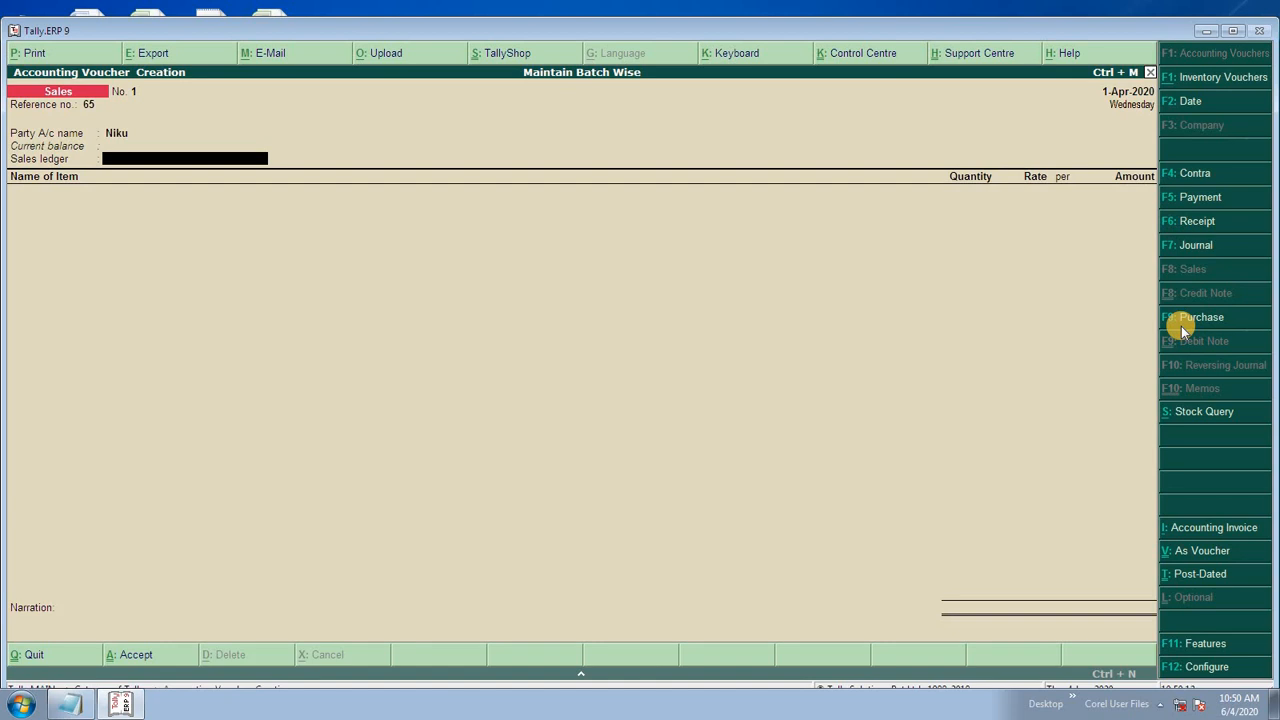
Step: Create a Sales ledger under Sales Accounts with inventory values affected and save it as the voucher's sales ledger
key(alt+c)
text(Sales)
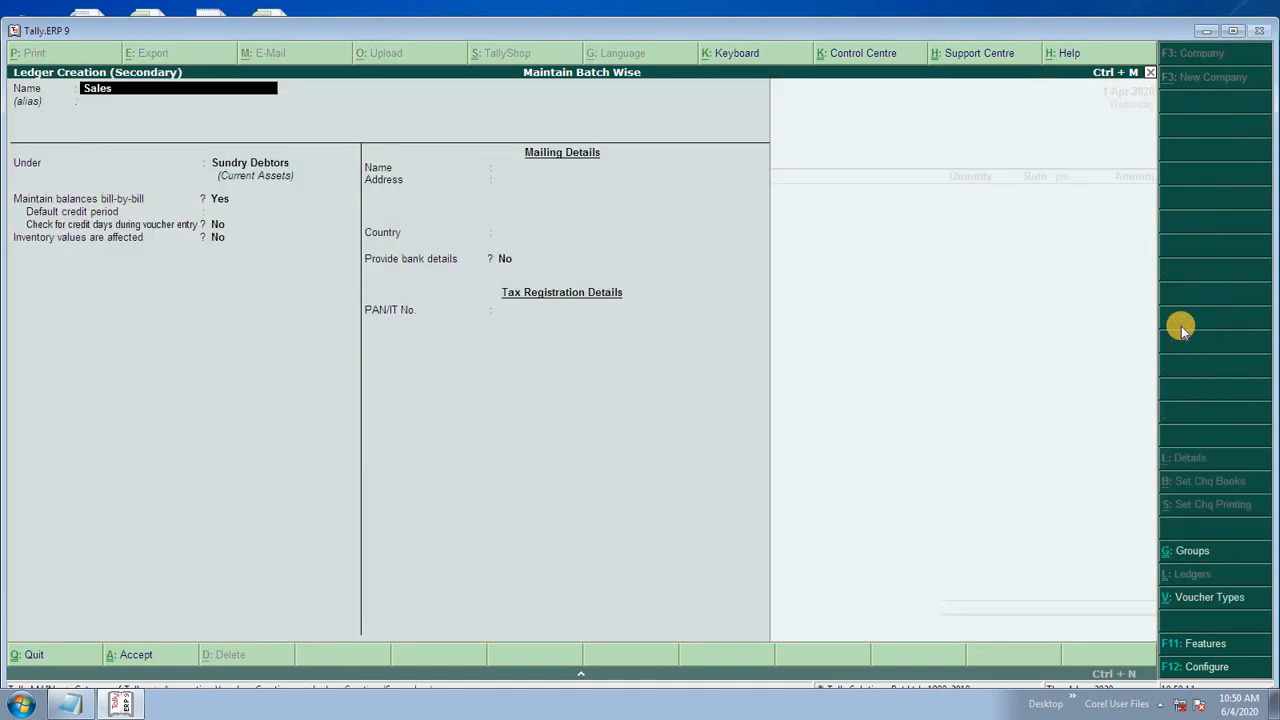
key(Return)
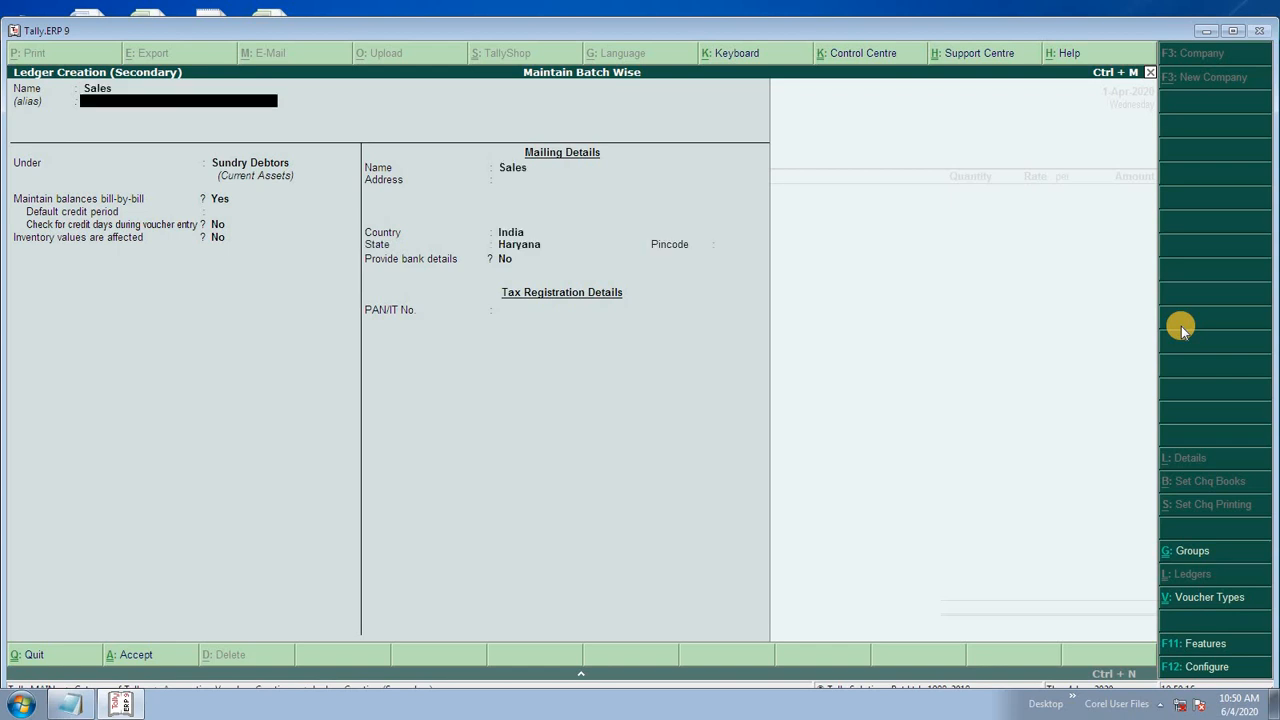
key(Return)
text(Sa)
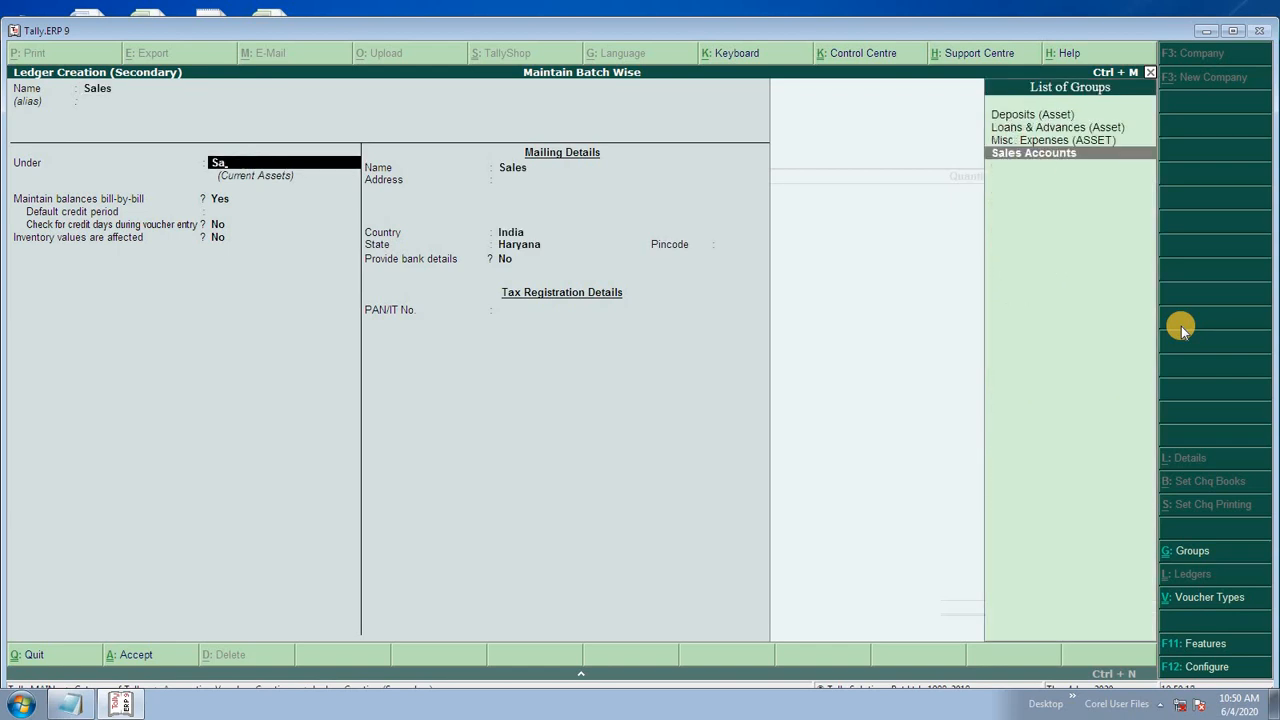
key(Return)
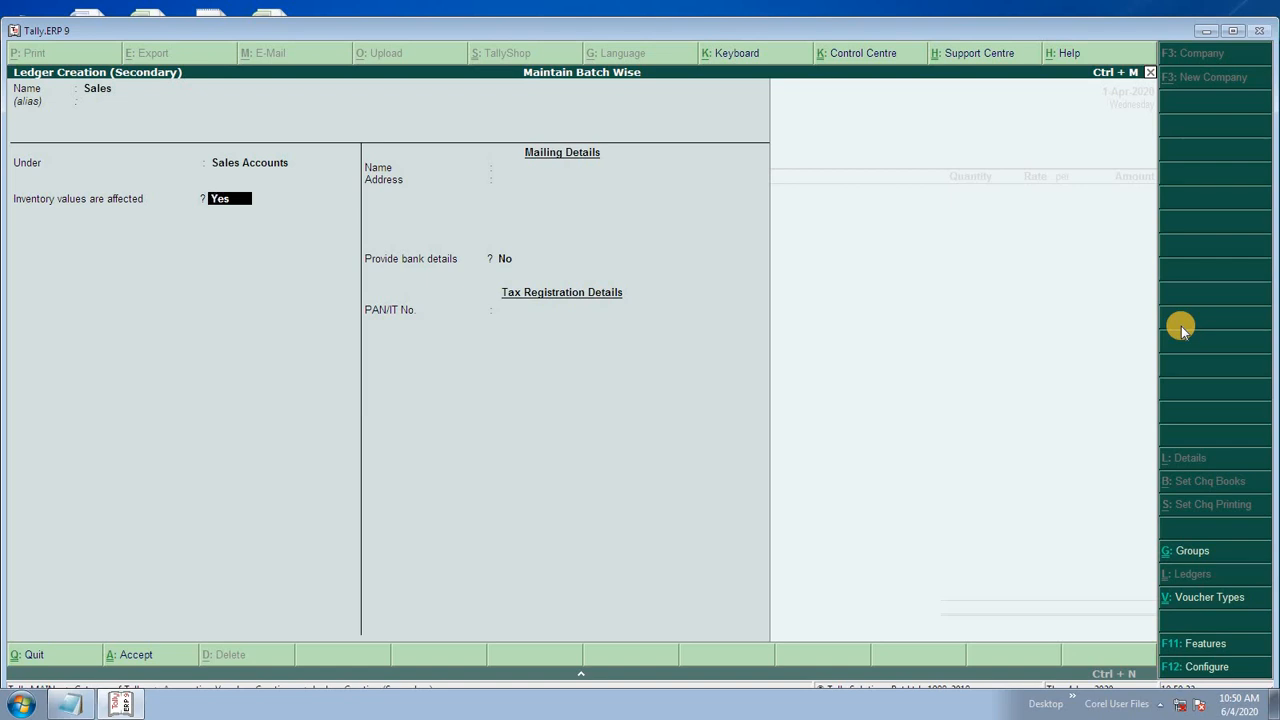
key(Return)
key(Return)
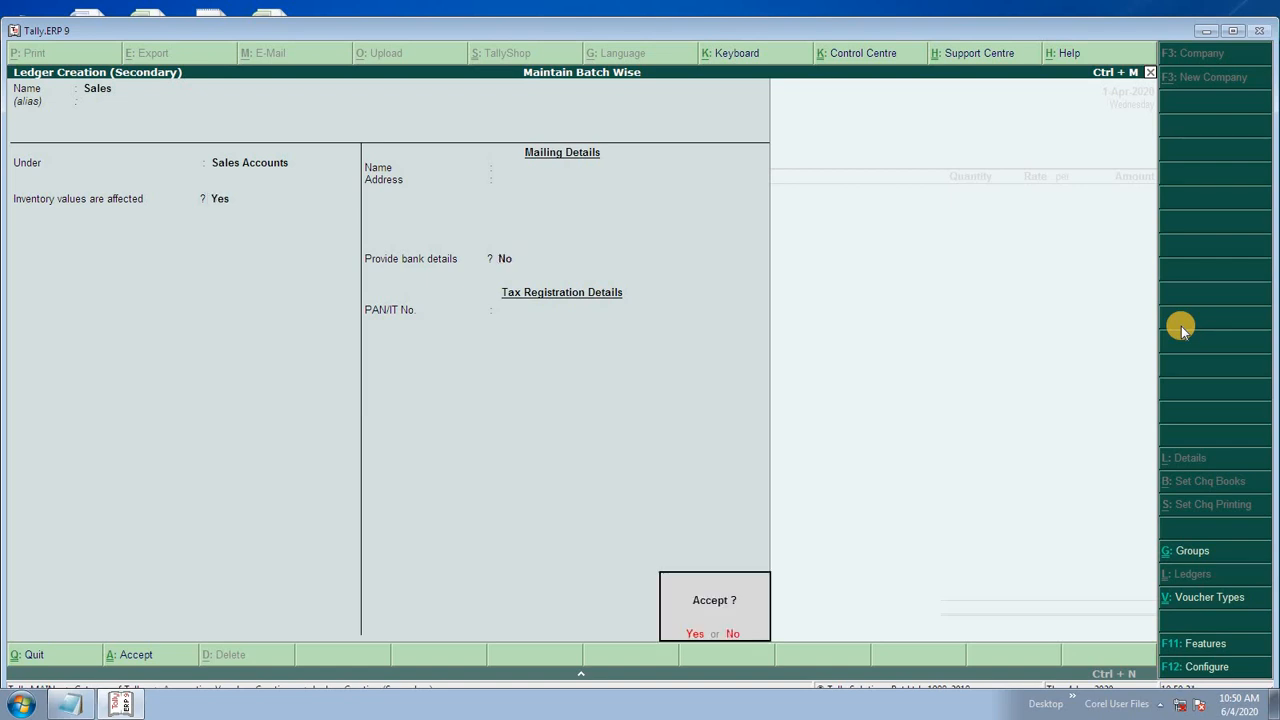
key(Return)
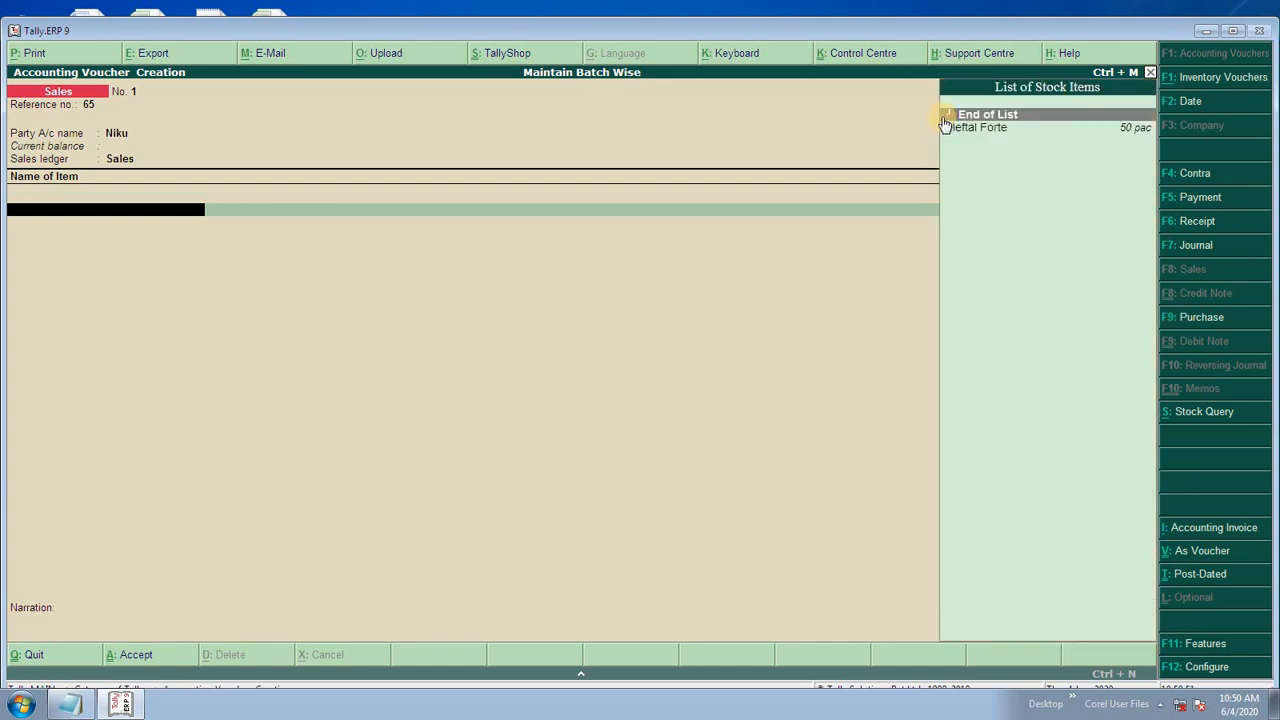
Step: Add Meftal Forte to the sales voucher and allocate it from the active batch Yhuj76y
click(1077, 134)
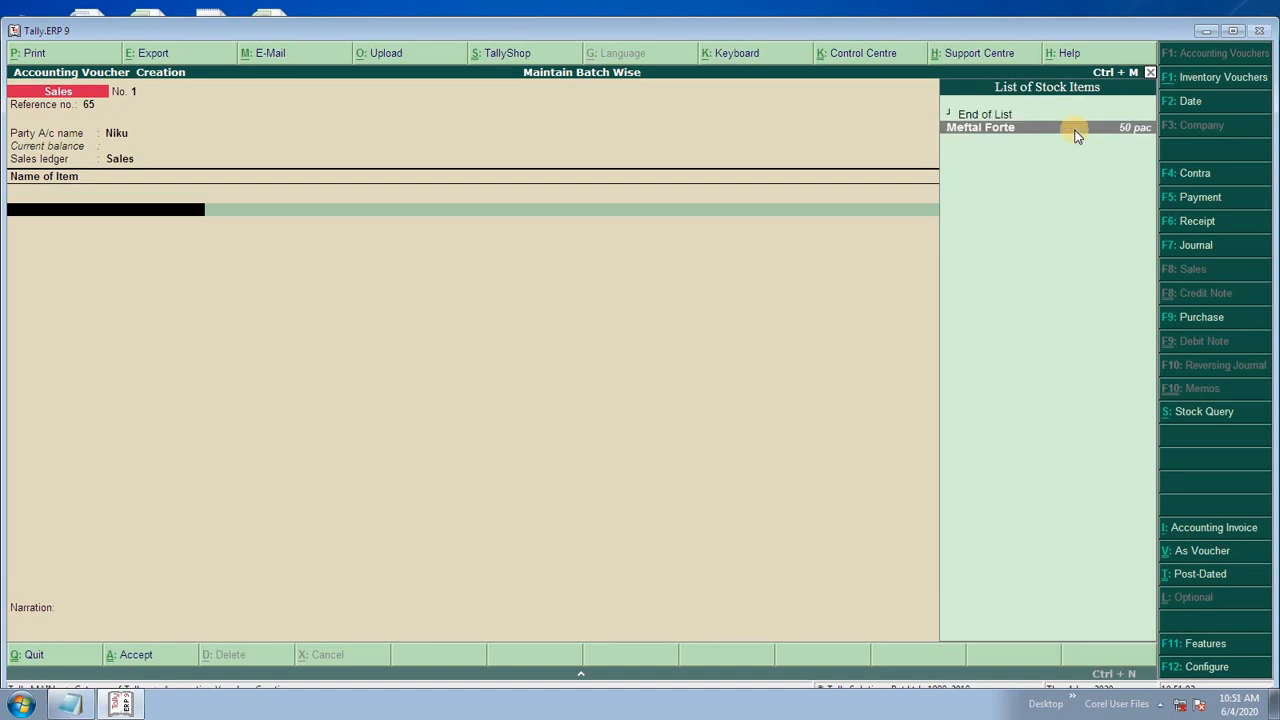
key(Return)
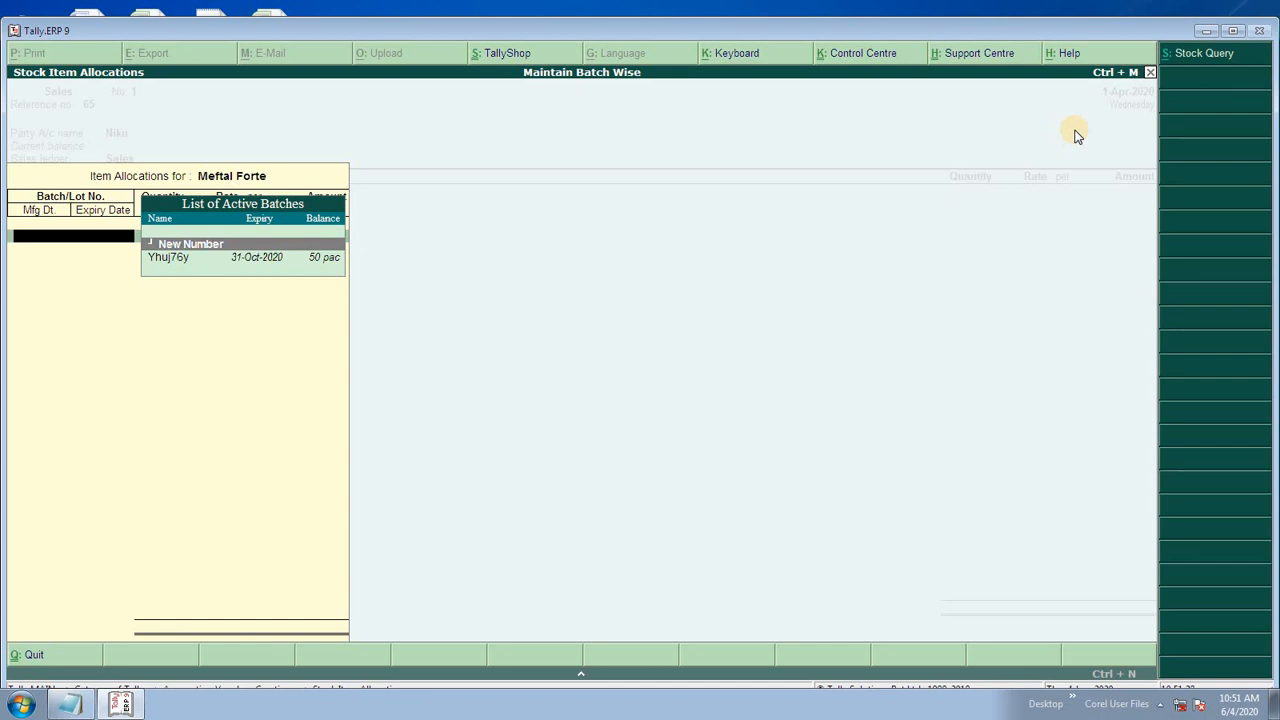
key(Down)
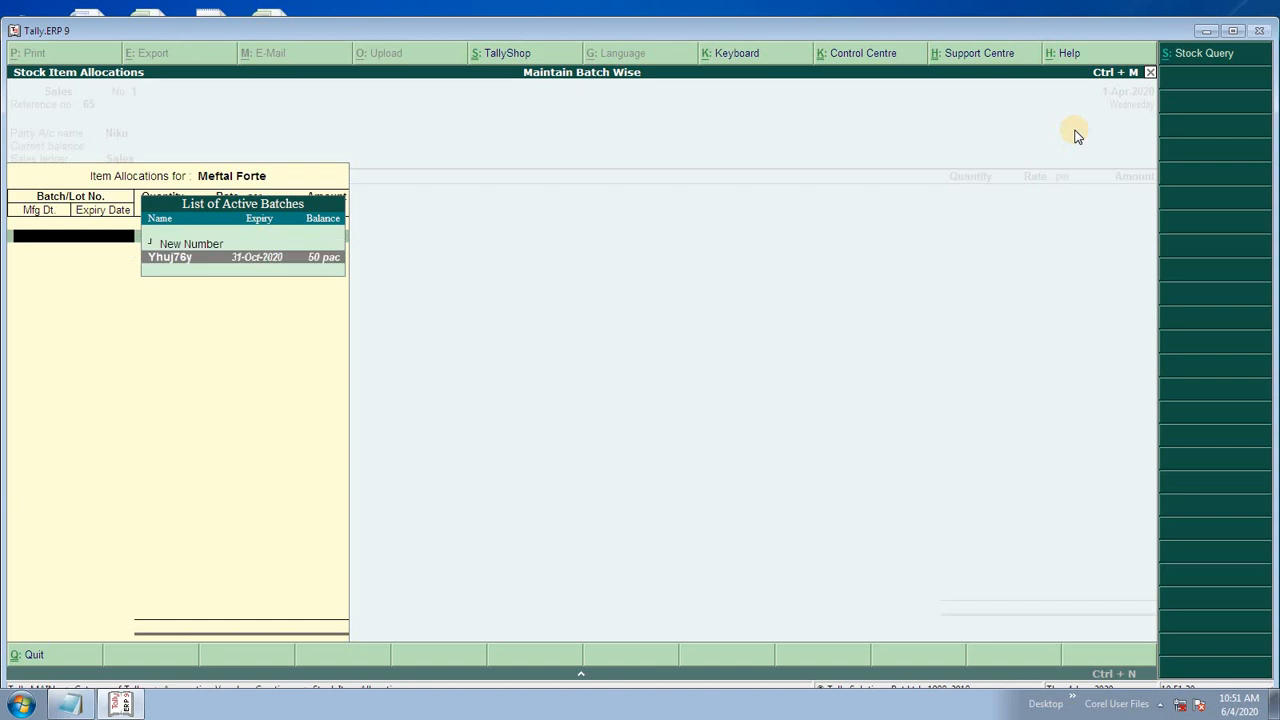
key(Return)
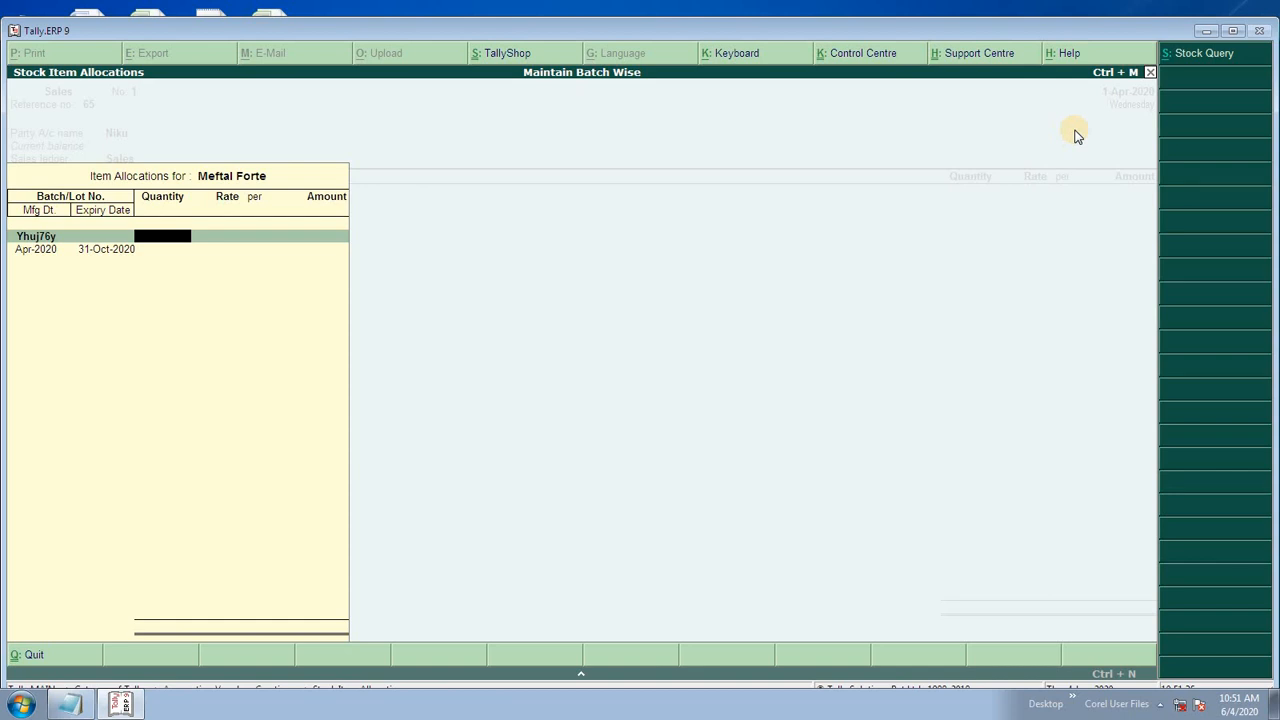
Step: Enter a quantity of 20 pac at a rate of 140 for the batch, keep its dates and end the batch allocation
text(20)
key(Return)
text(1)
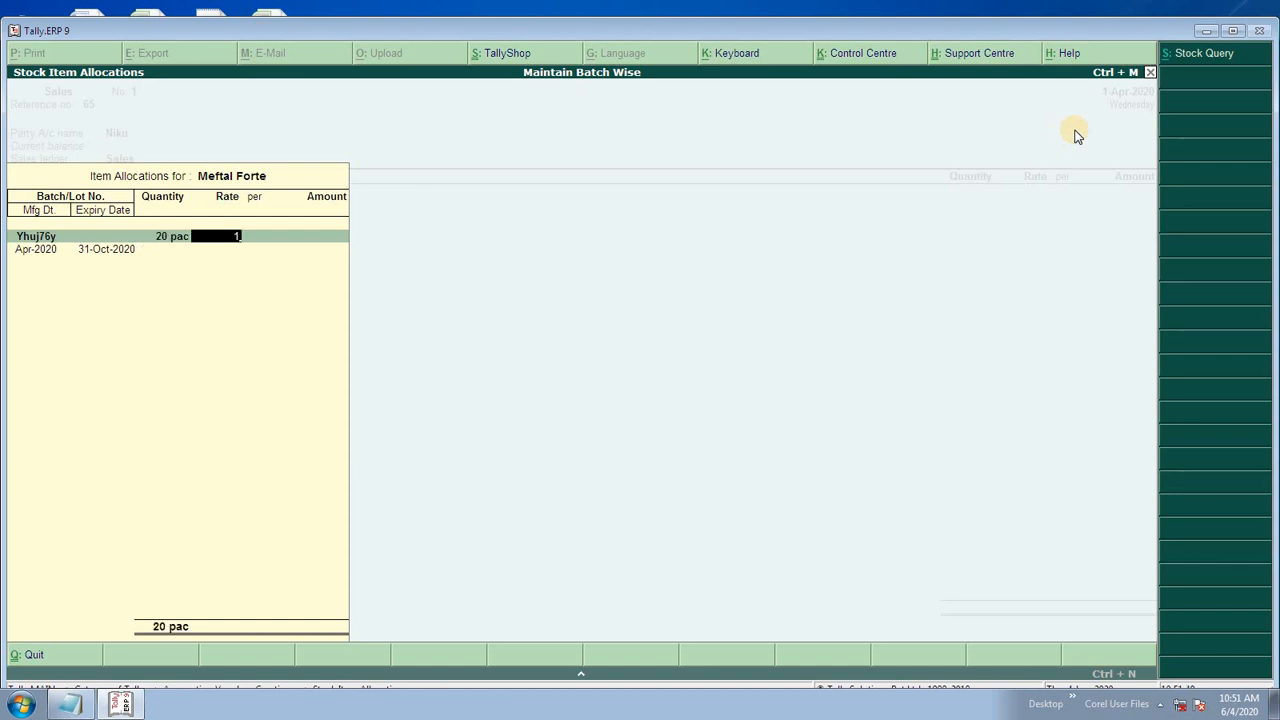
text(40)
key(Return)
key(Return)
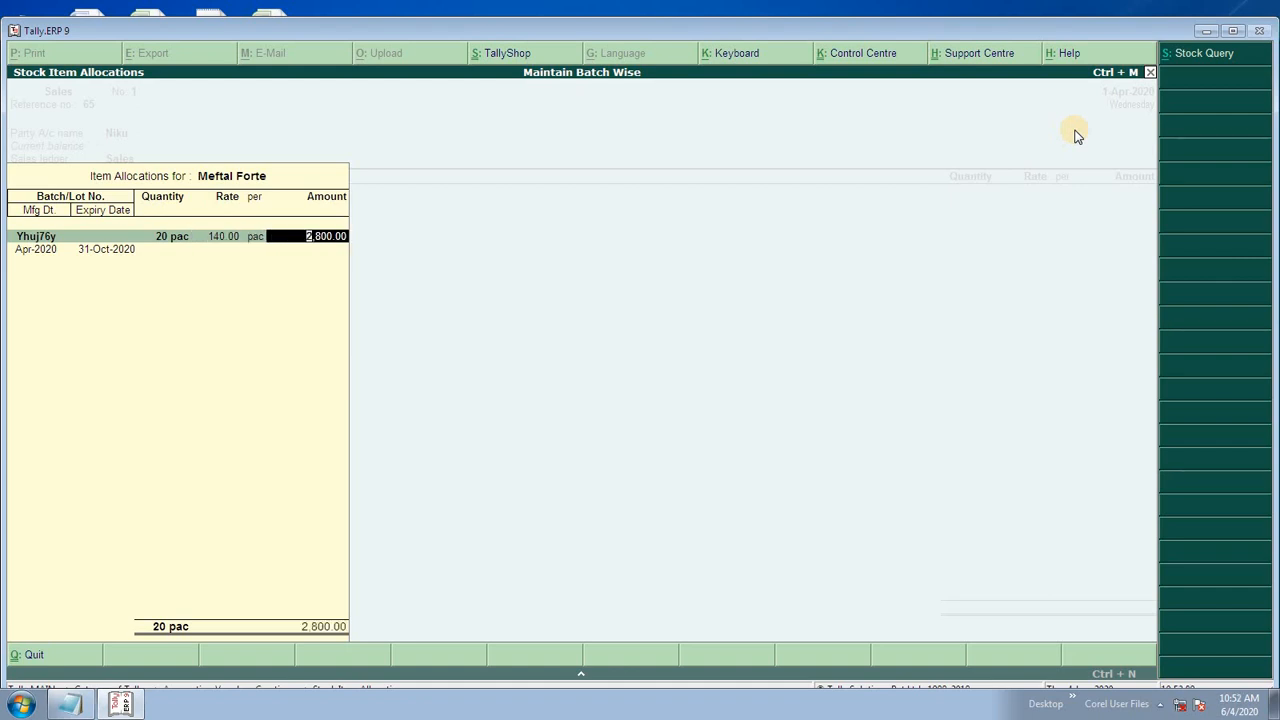
key(Return)
key(Return)
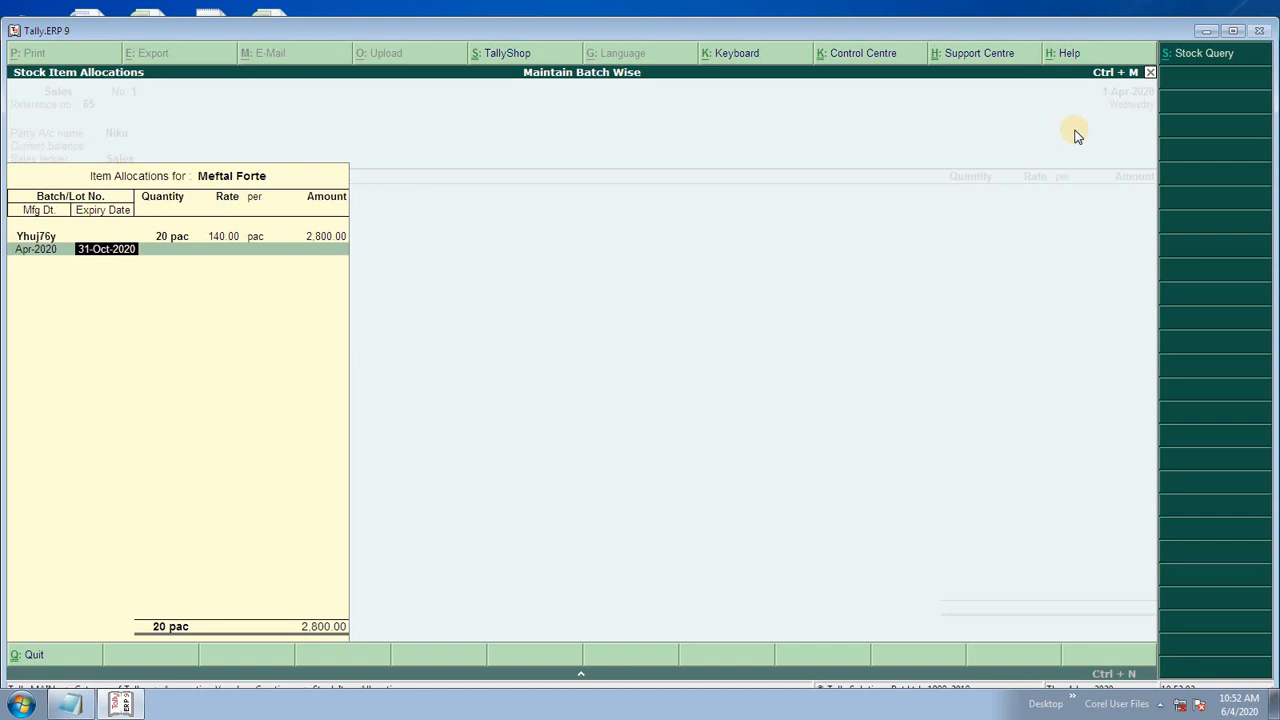
key(Return)
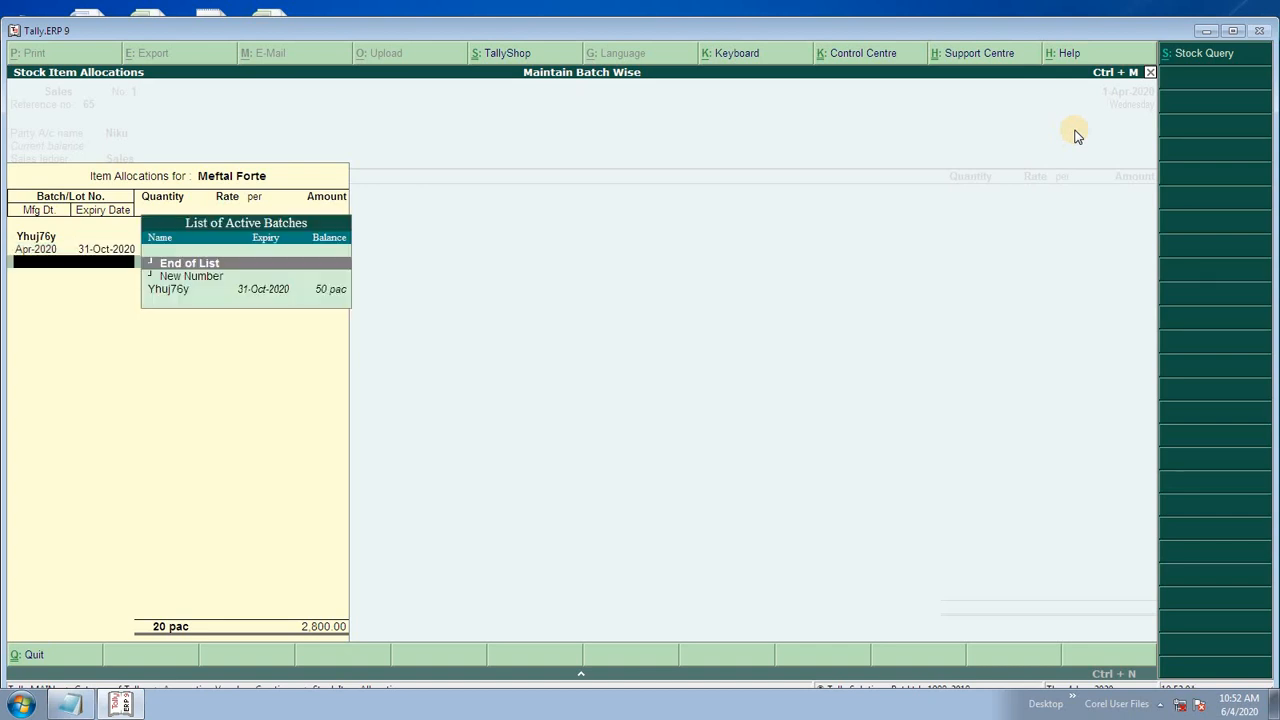
key(Return)
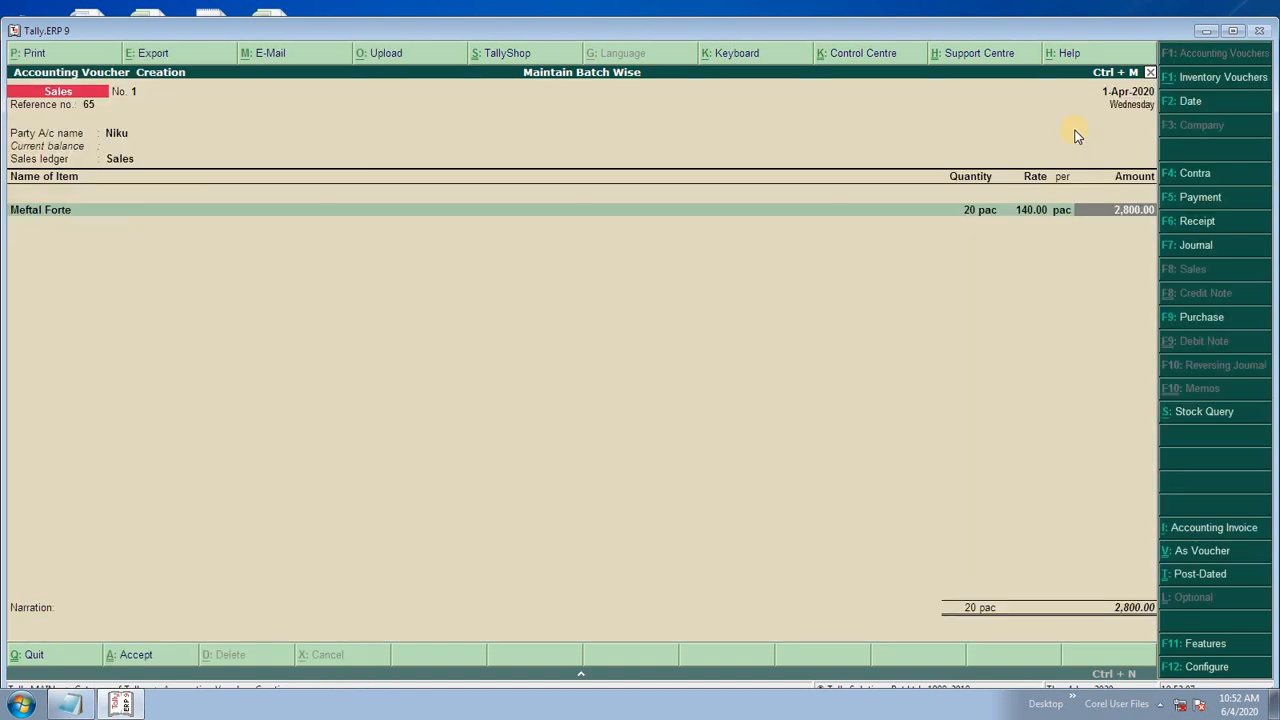
Step: End the item list, leave the narration blank, save the sales voucher and return to the Gateway of Tally
key(Return)
key(Return)
key(Return)
key(Return)
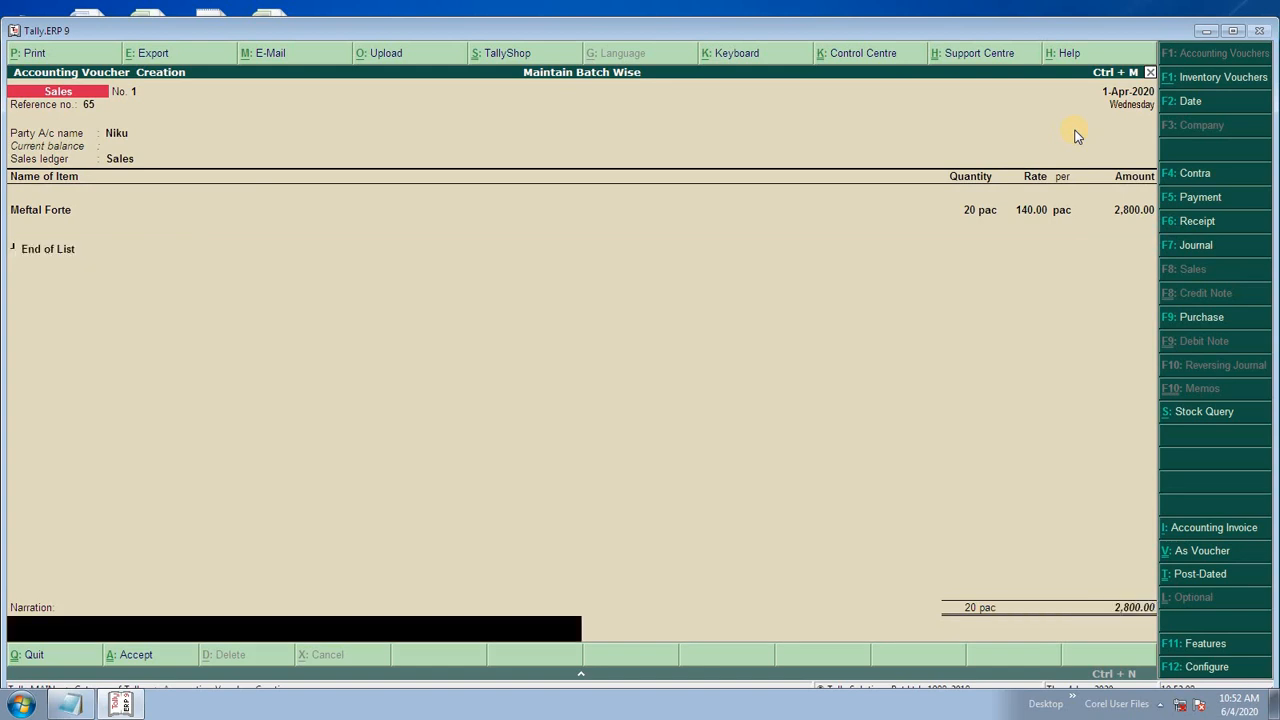
key(Return)
key(Return)
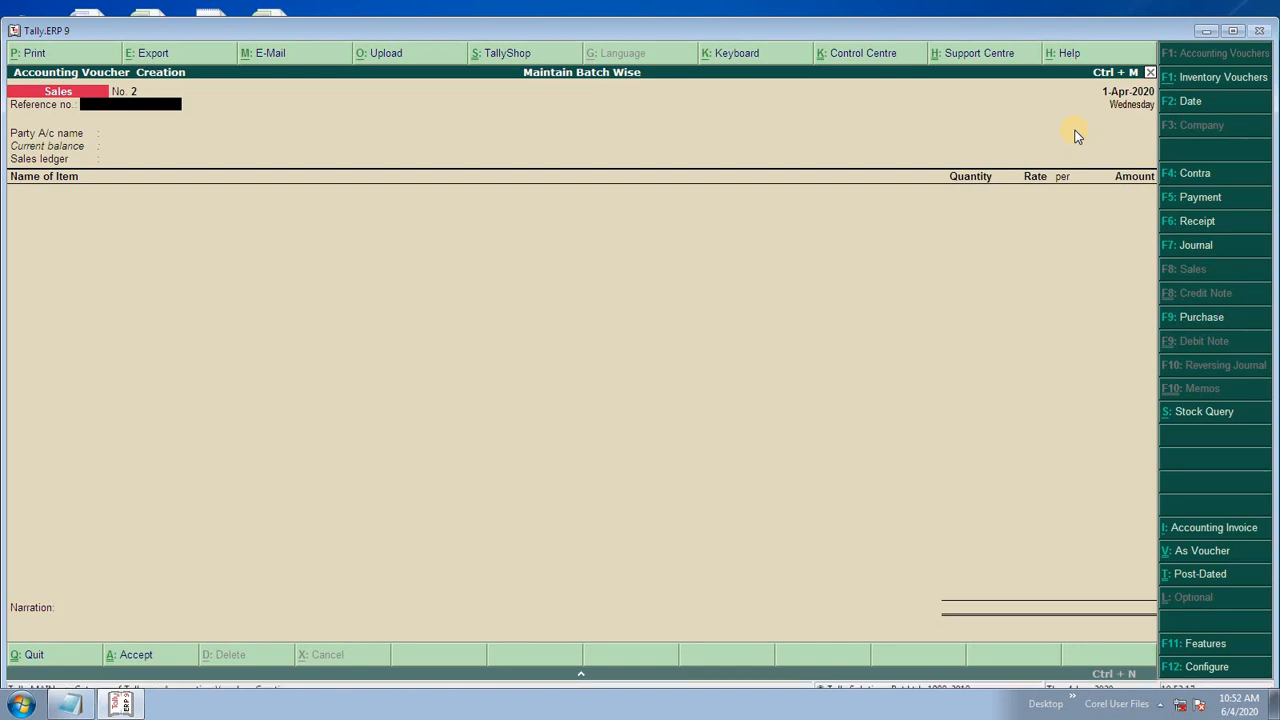
key(Escape)
key(Return)
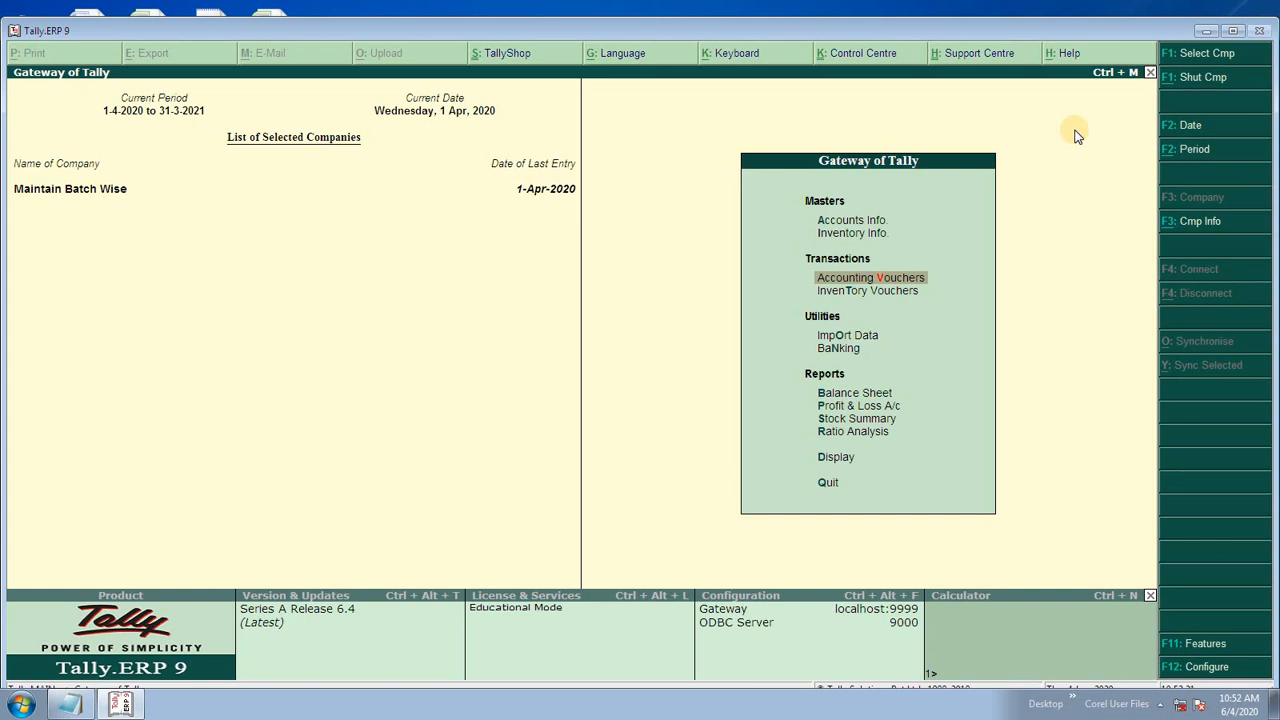
Step: Switch to Notepad and add the line "detail = inventory features" below "product purchase", separated by a blank line
click(70, 704)
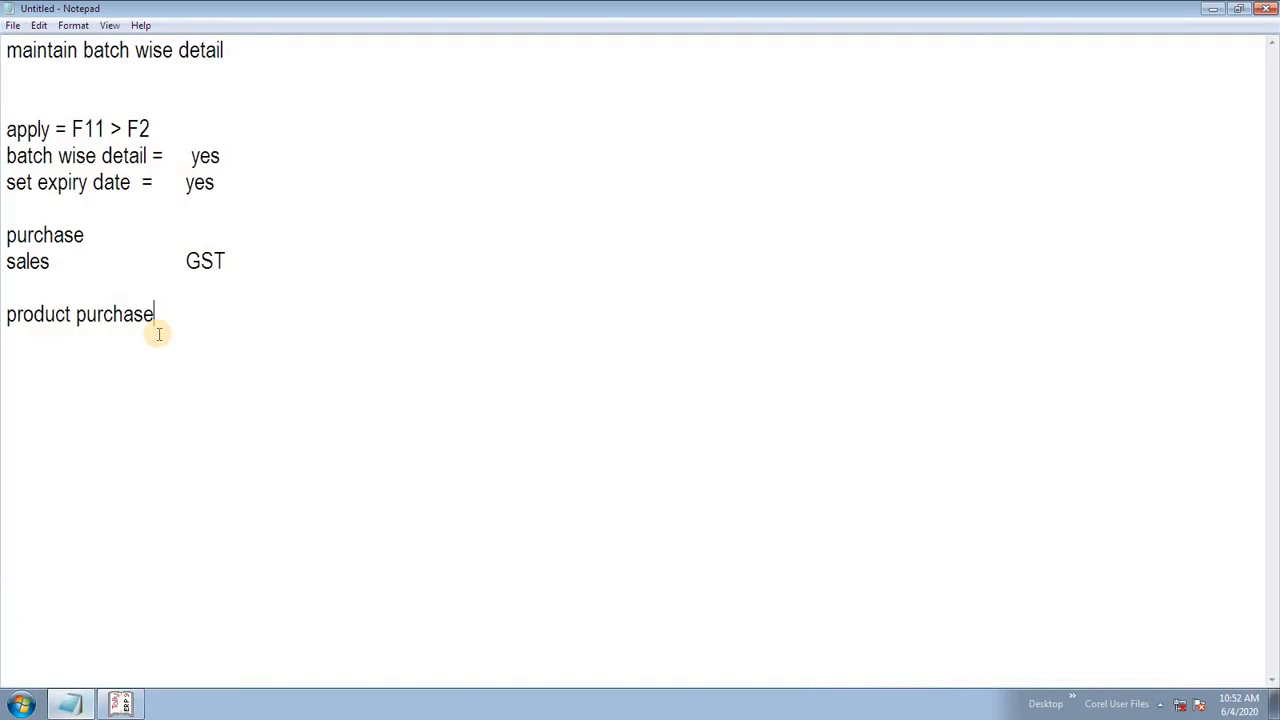
key(Return)
key(Return)
text(detail = inventory )
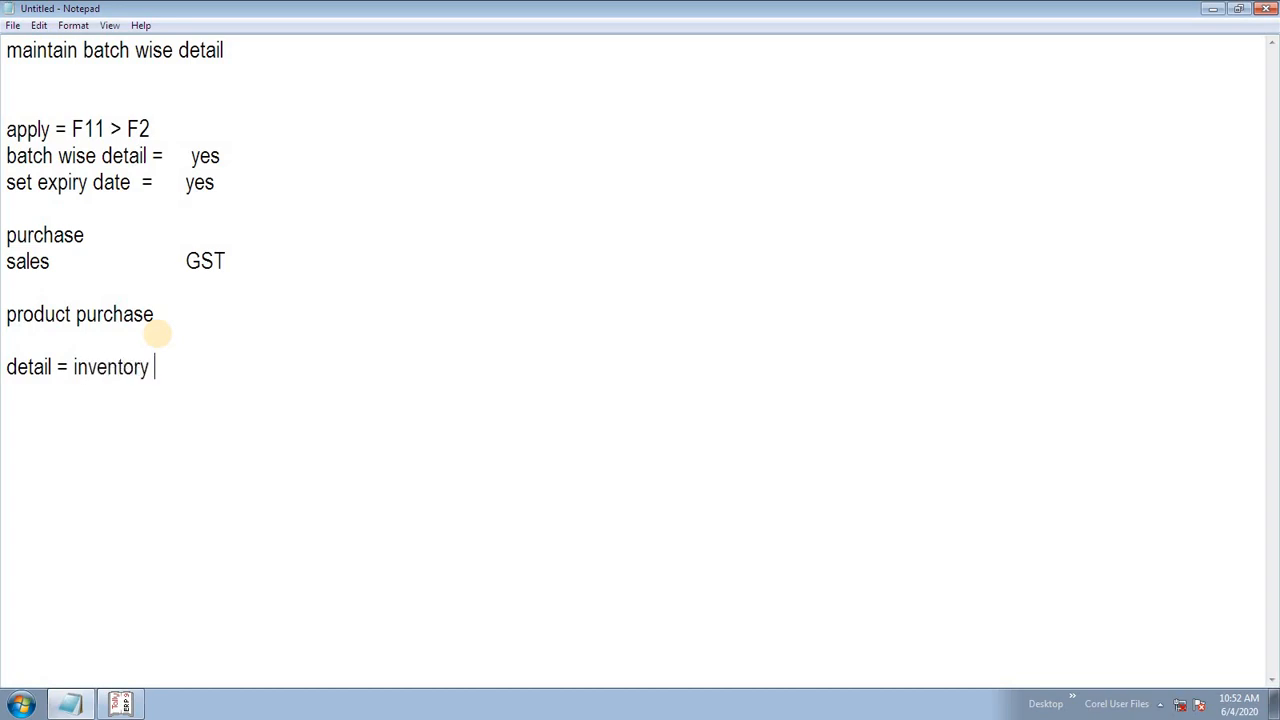
text(features)
key(Return)
Step: Write "display - inventory" on the next line of the notes, correcting the misspelling of "inventory"
text(display)
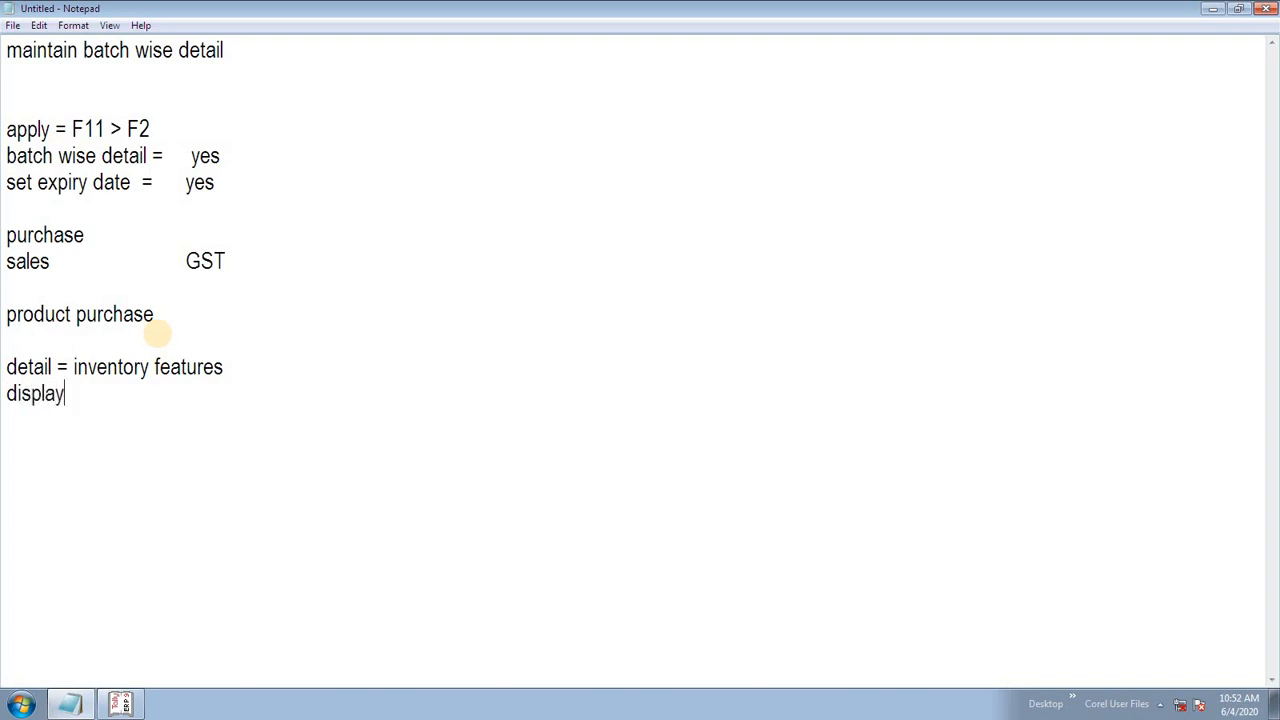
text( -)
text(invnetory)
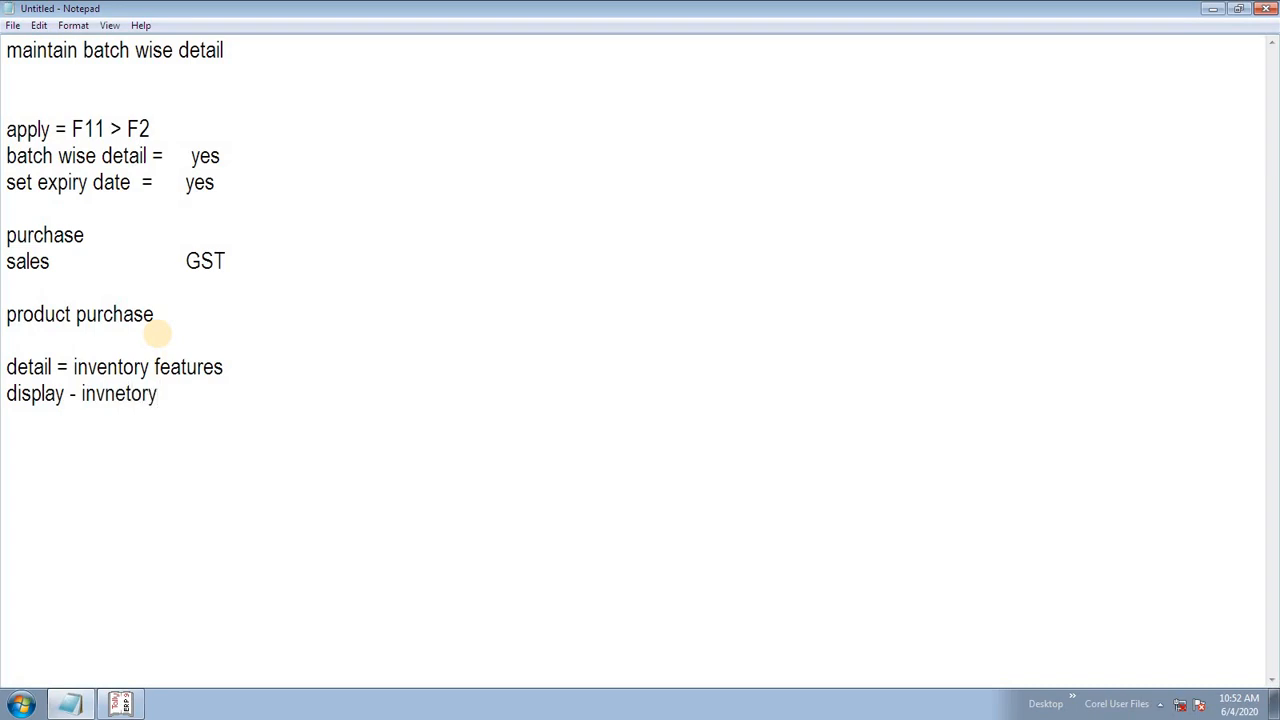
key(Left)
key(Left)
key(Left)
key(Left)
key(Left)
key(BackSpace)
key(BackSpace)
text(en)
key(Right)
key(Right)
key(Right)
key(Right)
key(Right)
Step: Extend the display line with "Book - batch" and minimize Notepad to get back to Tally.ERP 9
text(Book - bac)
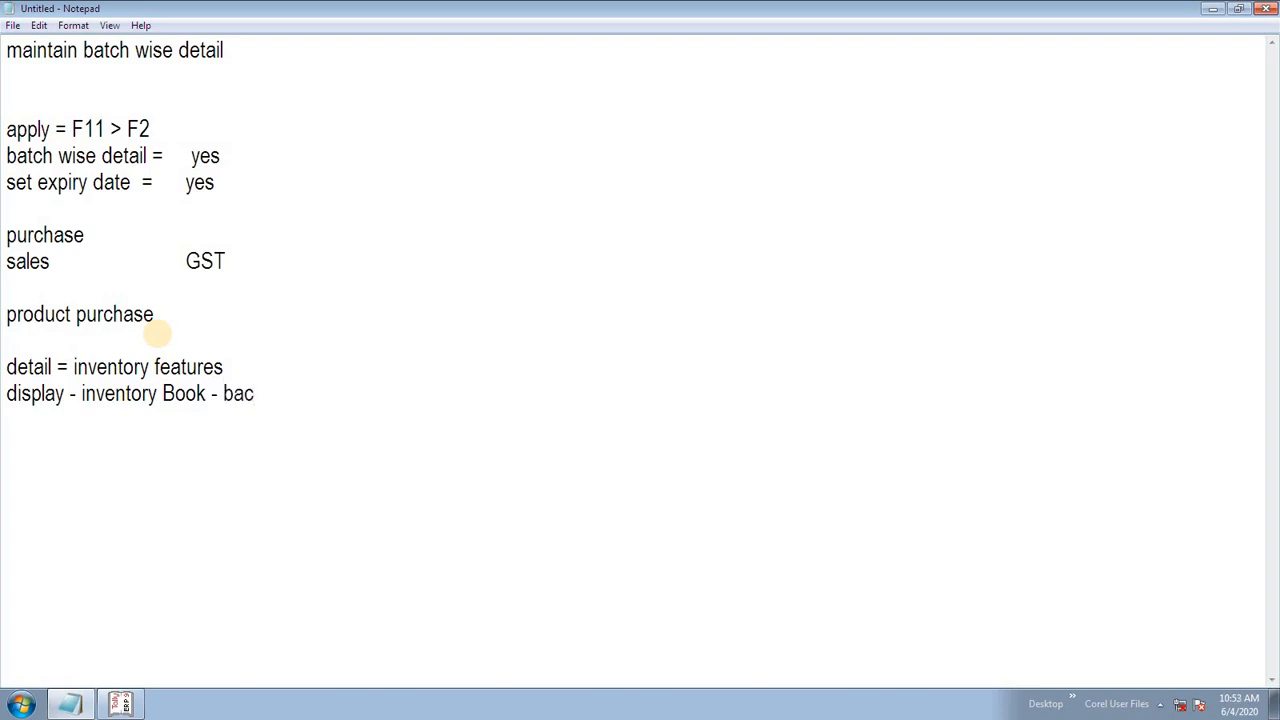
key(BackSpace)
text(tch)
click(1213, 8)
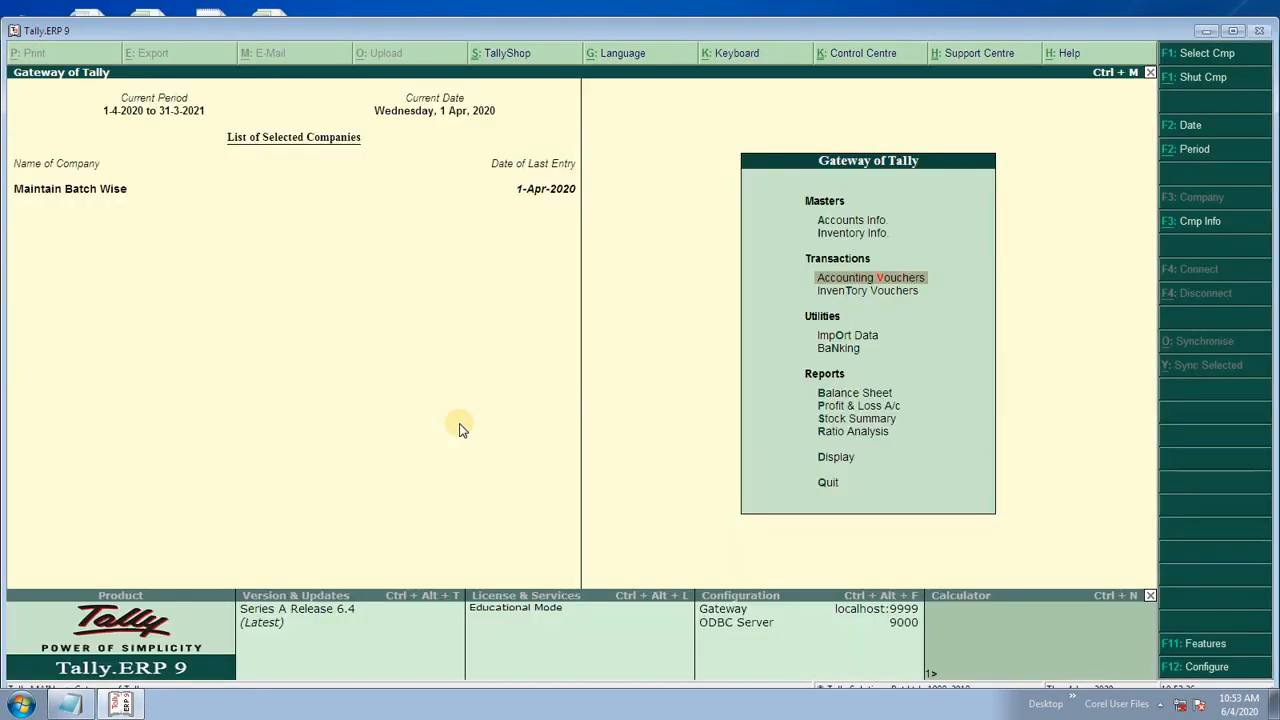
Step: Open the Inventory Books among the display reports
key(Down)
key(Down)
key(Down)
key(Down)
key(Down)
key(Down)
key(Down)
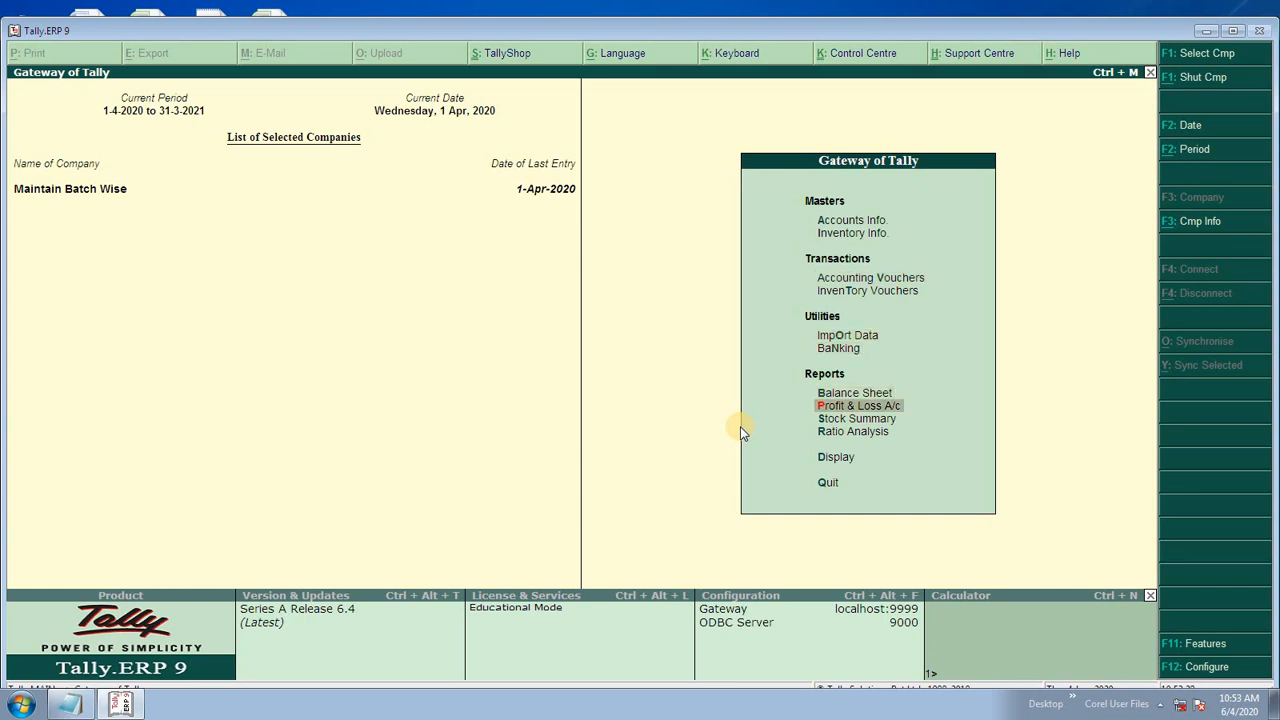
key(Down)
key(Return)
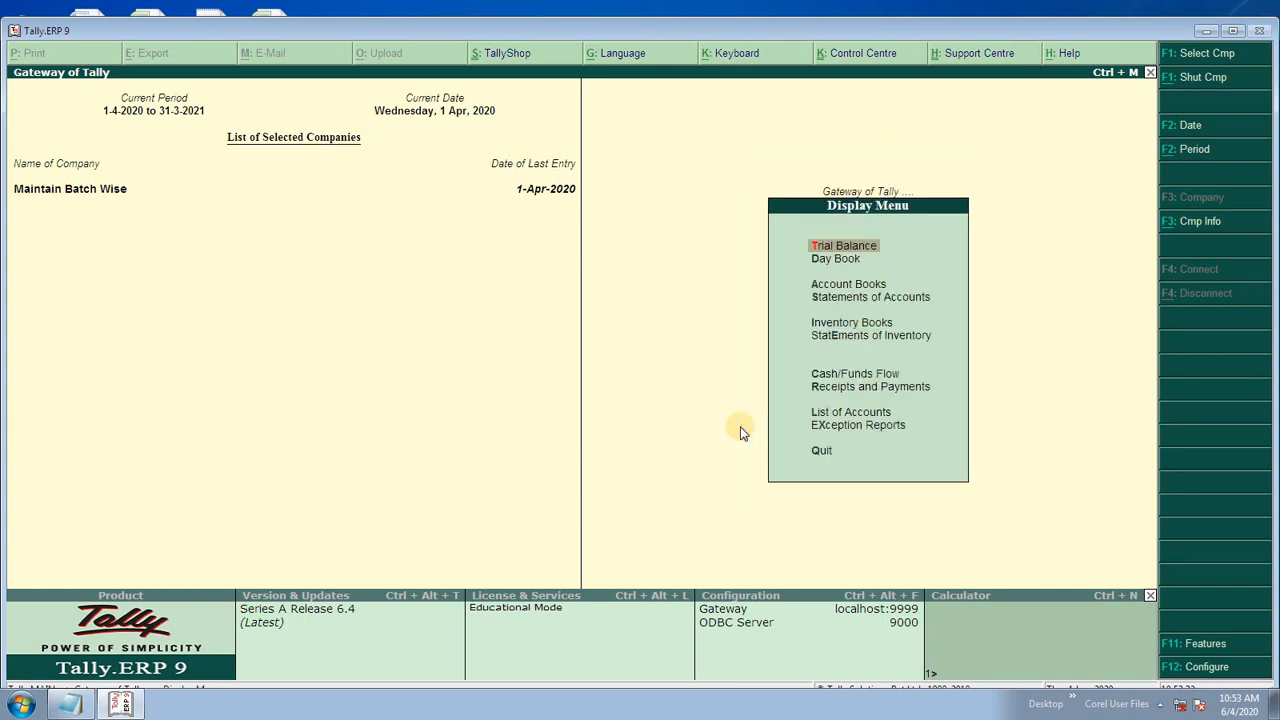
key(Down)
key(Down)
key(Down)
key(Down)
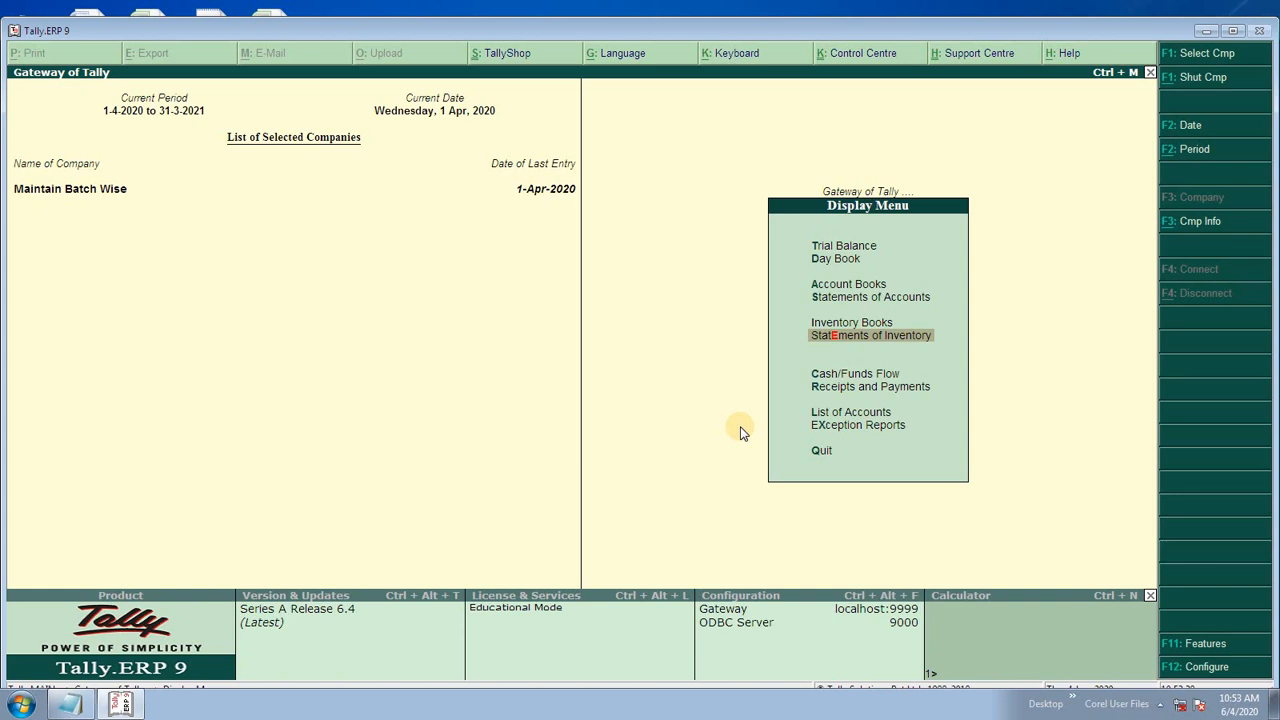
key(Up)
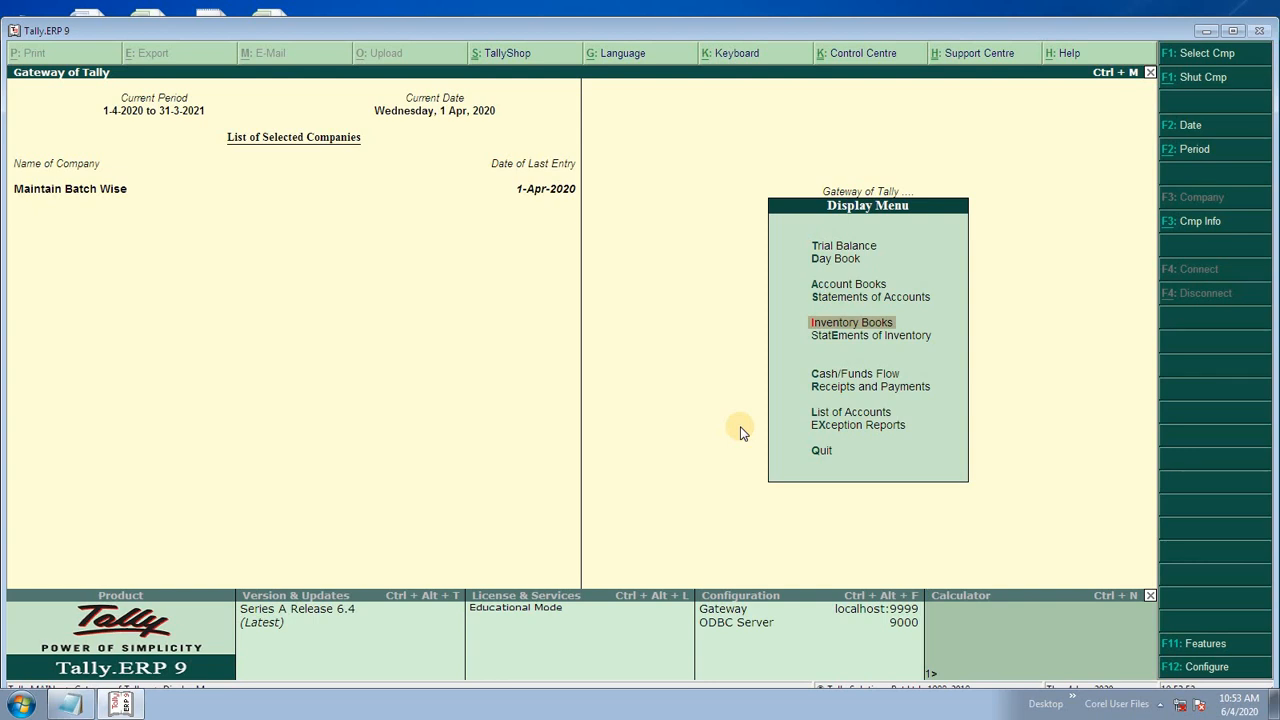
key(Return)
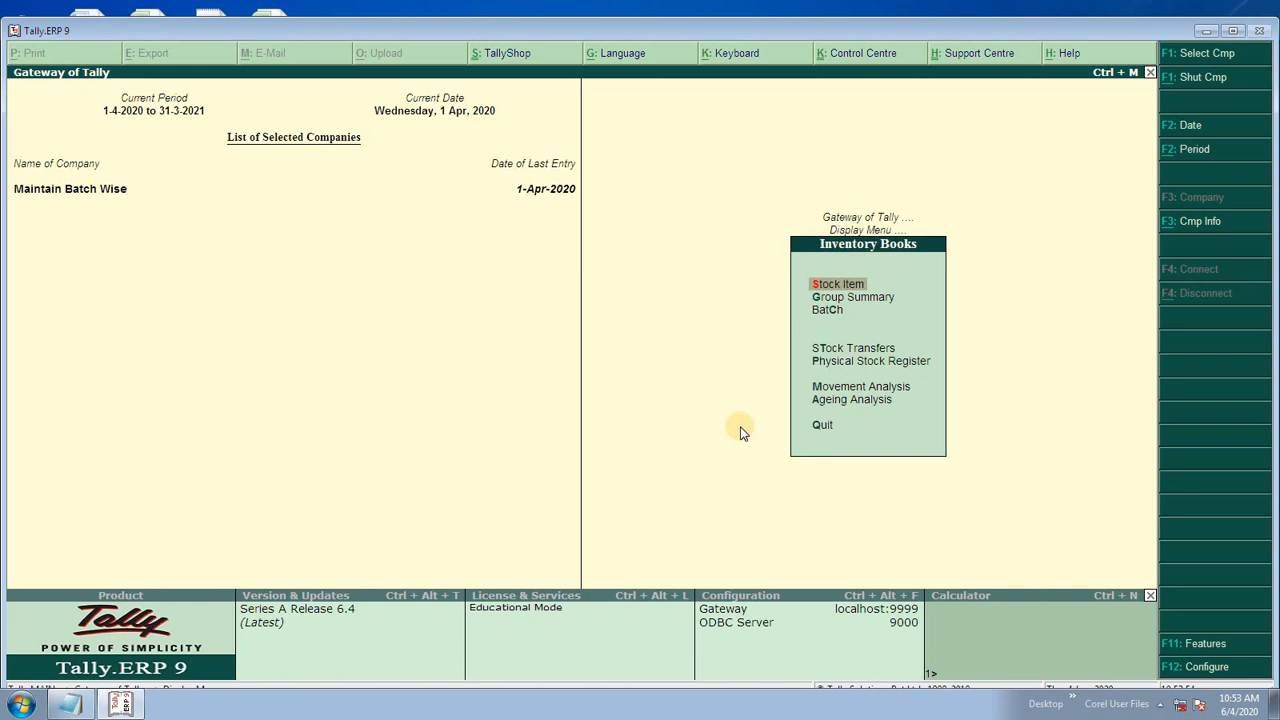
Step: View the batch vouchers of Meftal Forte's batch Yhuj76y, check the batch summary and return to the vouchers
key(Down)
key(Down)
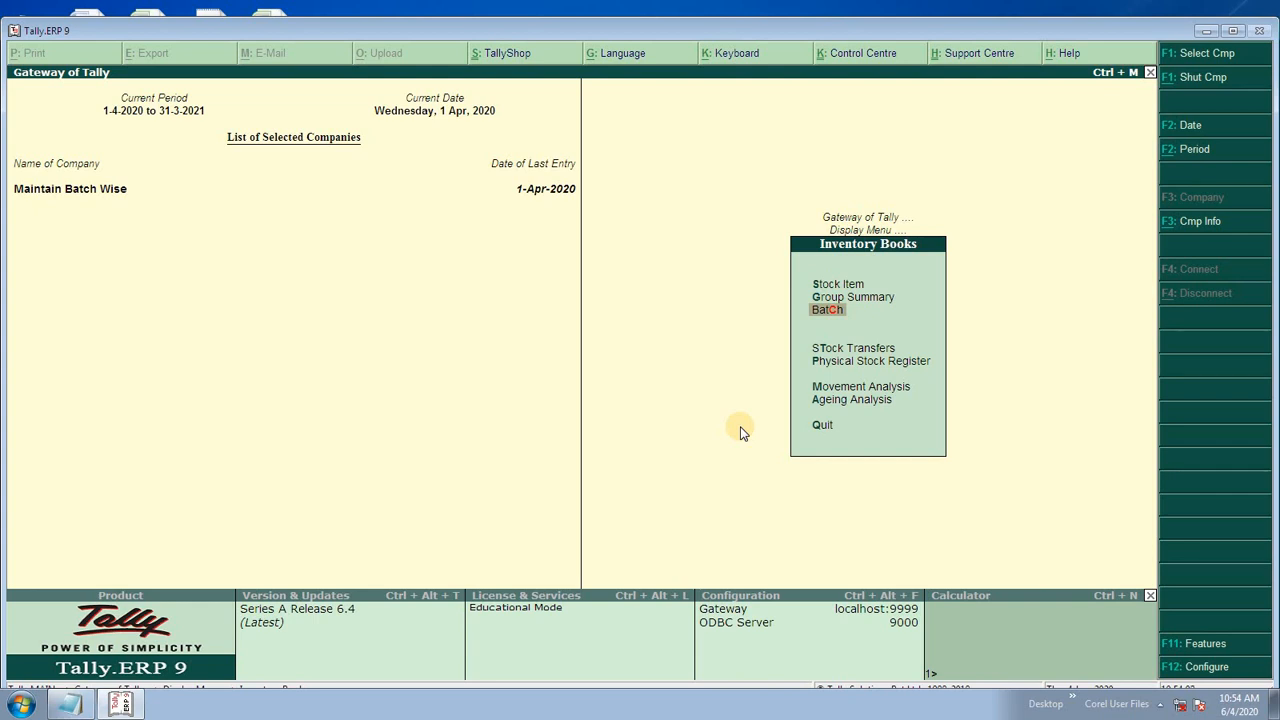
key(Return)
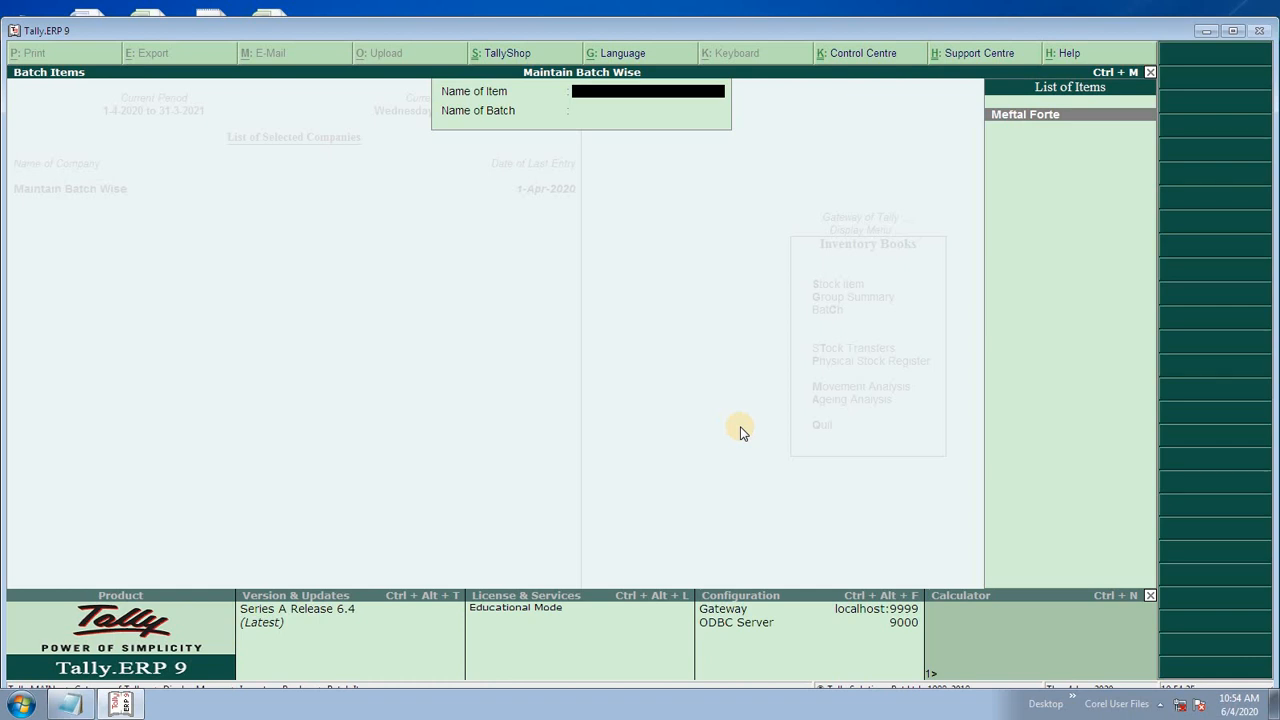
key(Return)
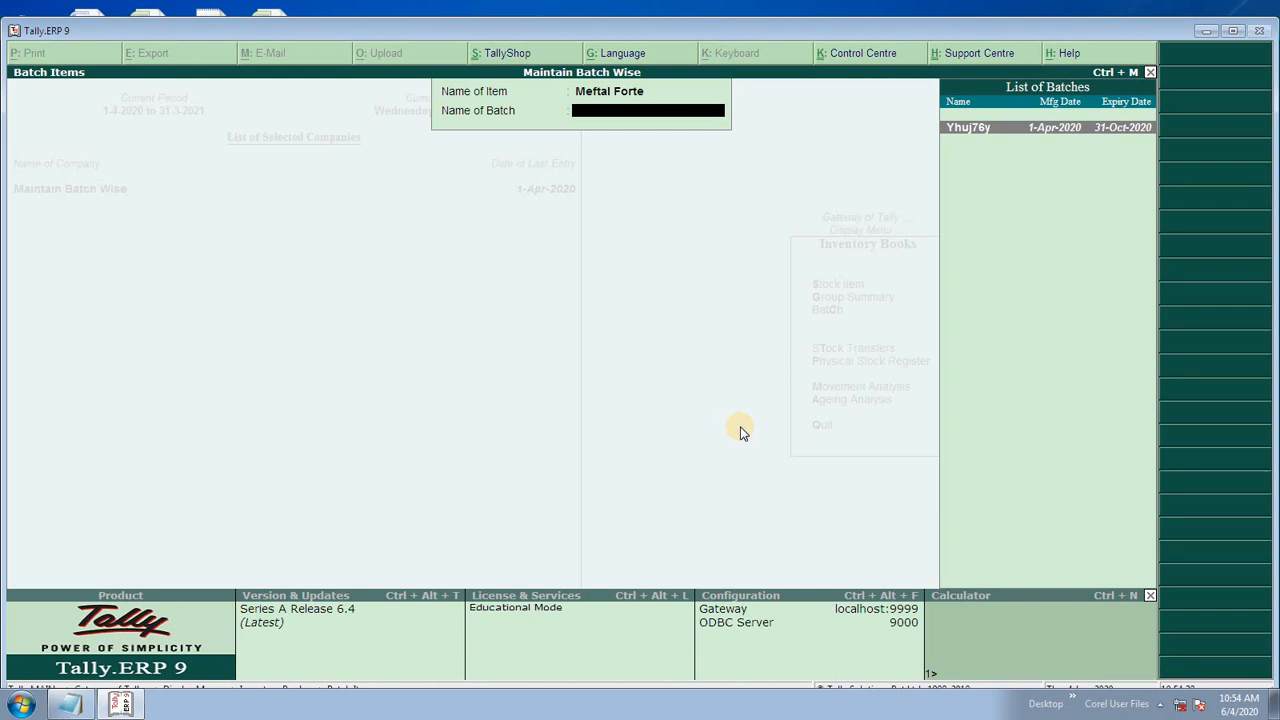
key(Return)
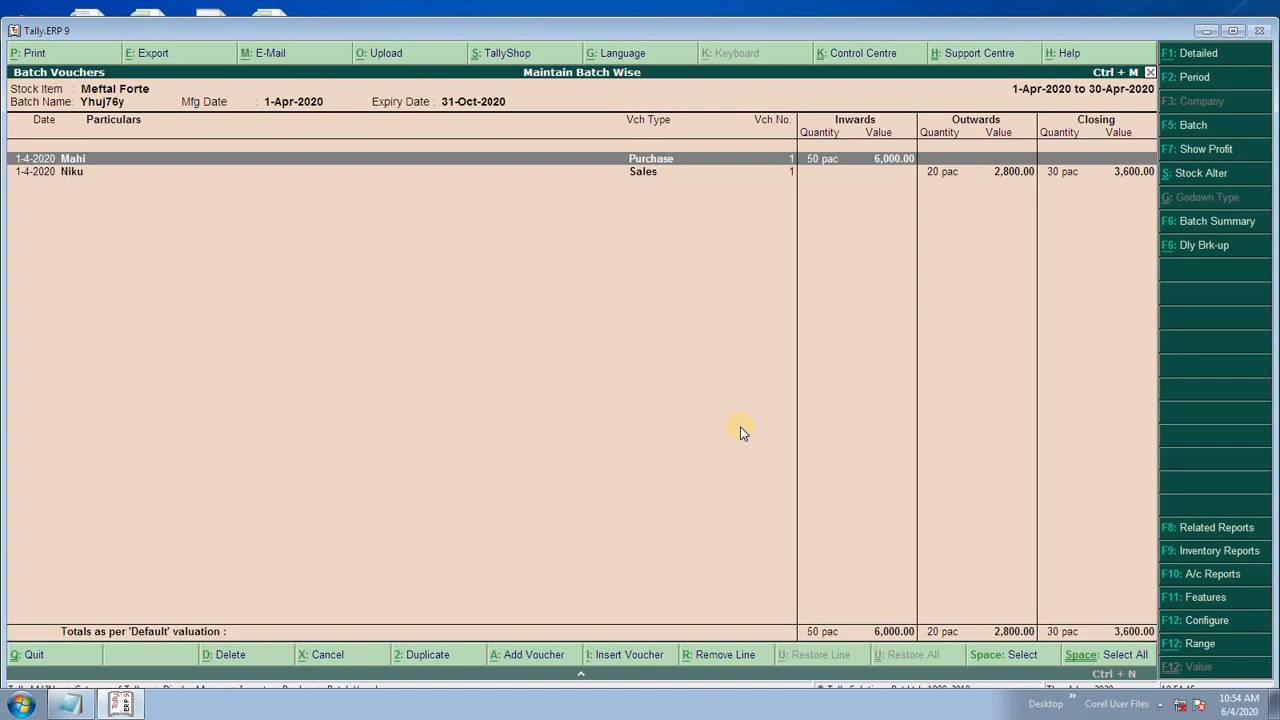
key(F6)
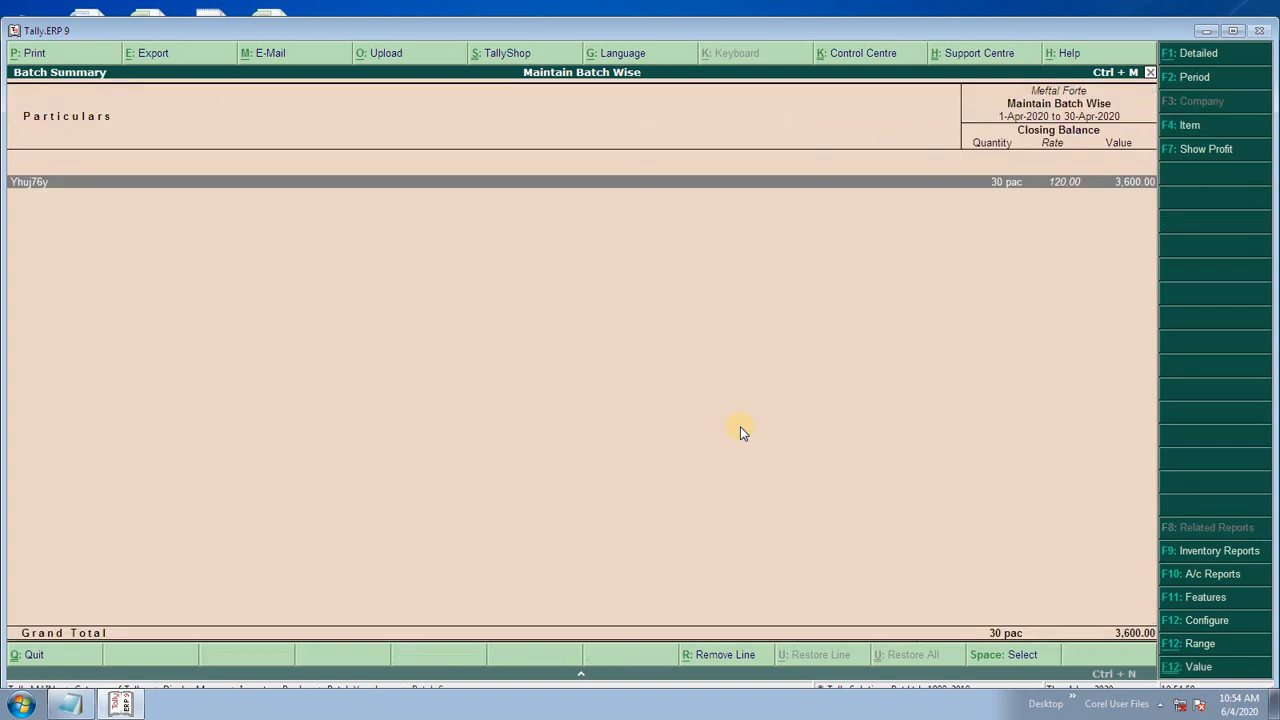
key(Return)
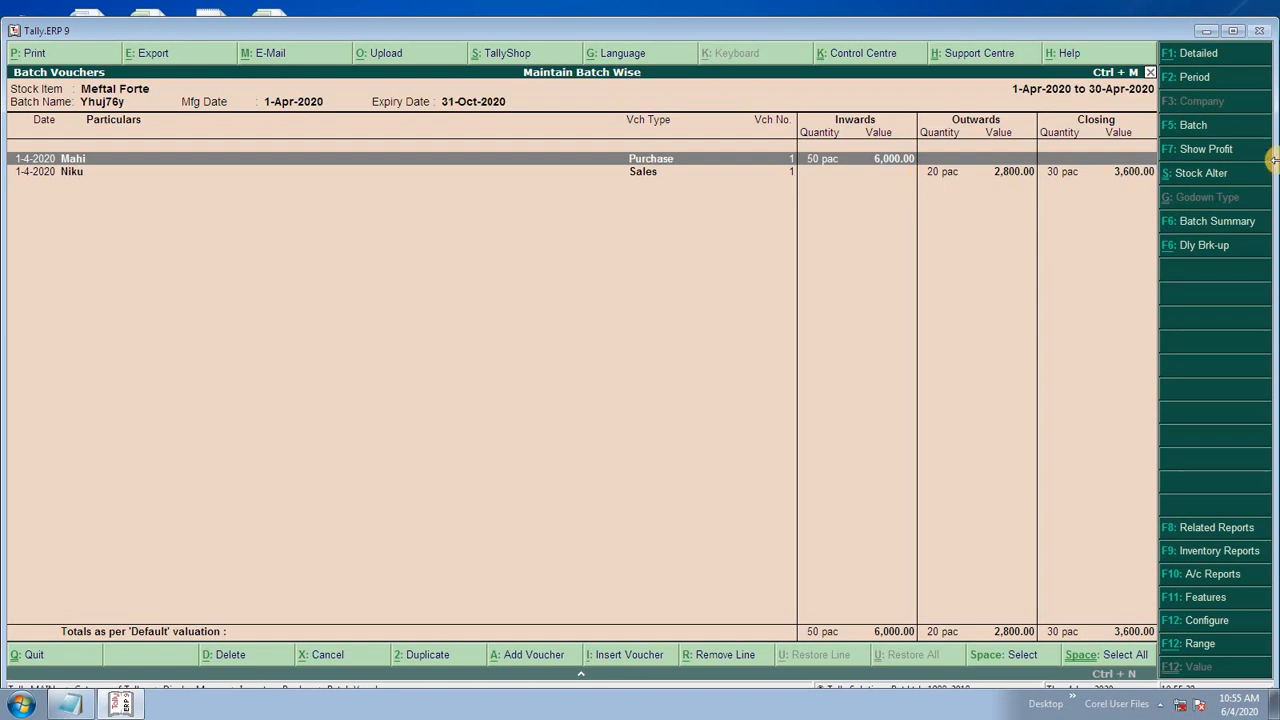
Step: Show the profit columns in Meftal Forte's batch vouchers and return to the Gateway of Tally
click(1172, 150)
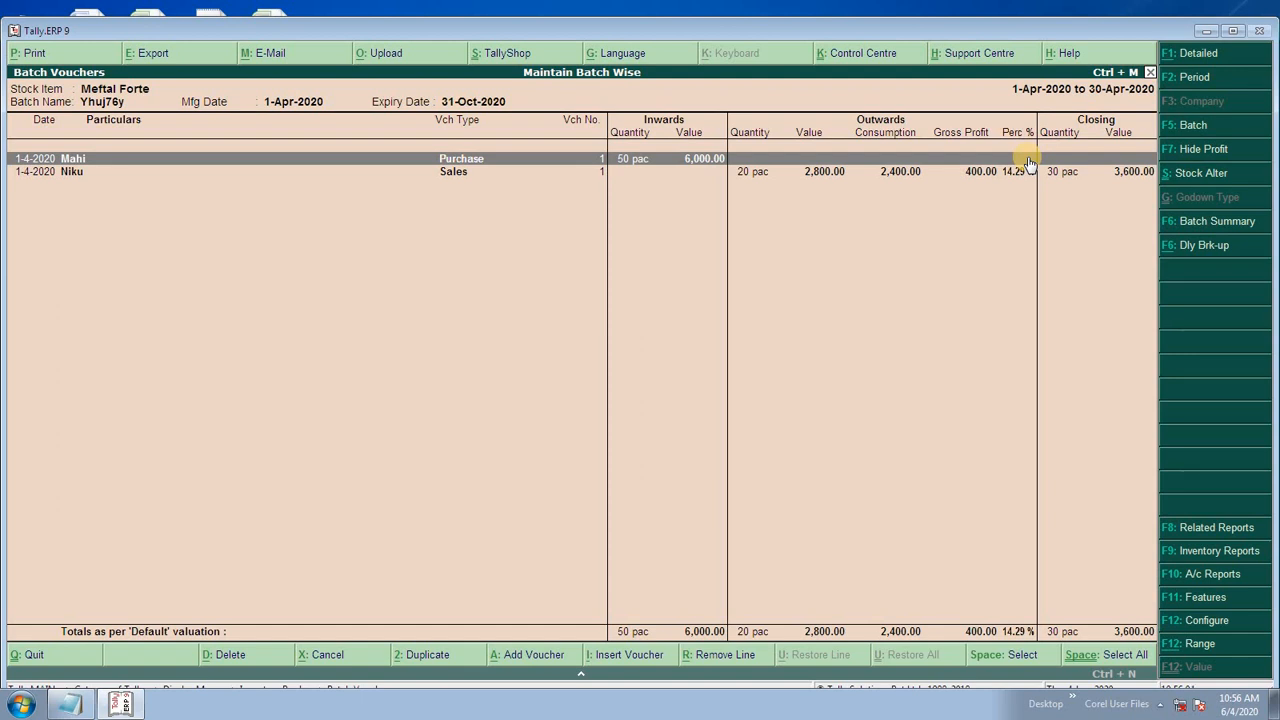
key(Escape)
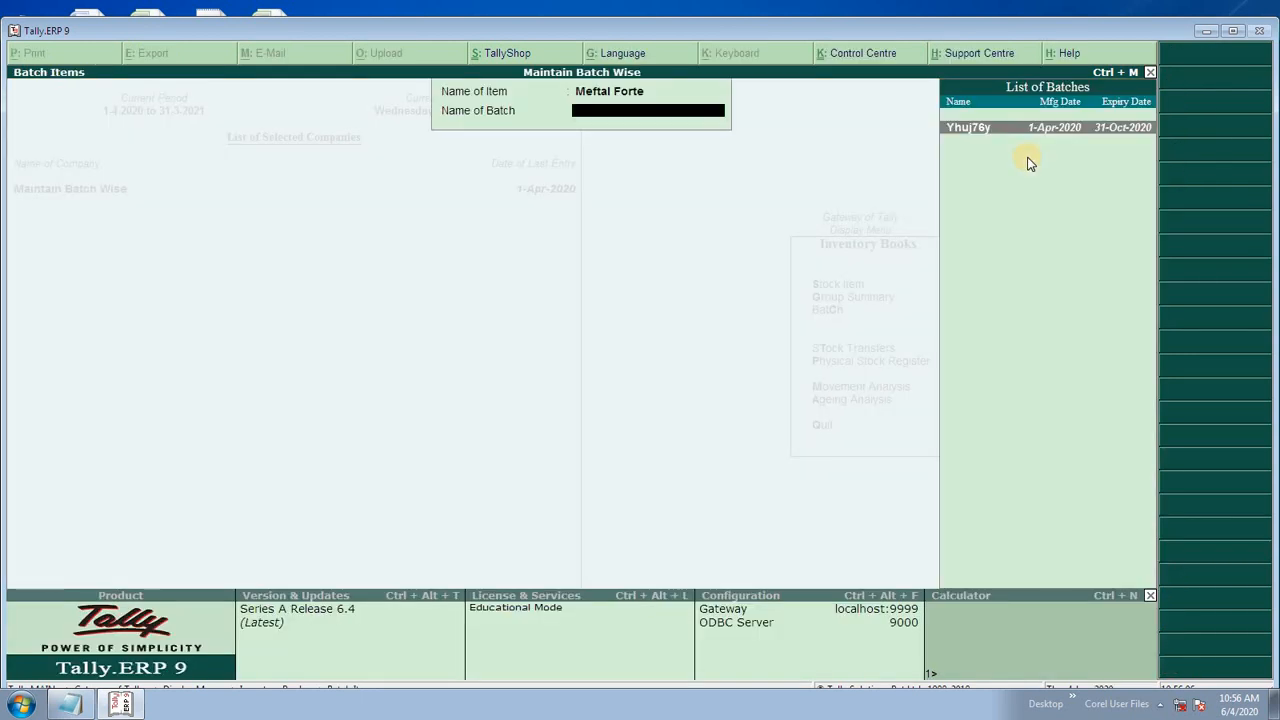
key(Escape)
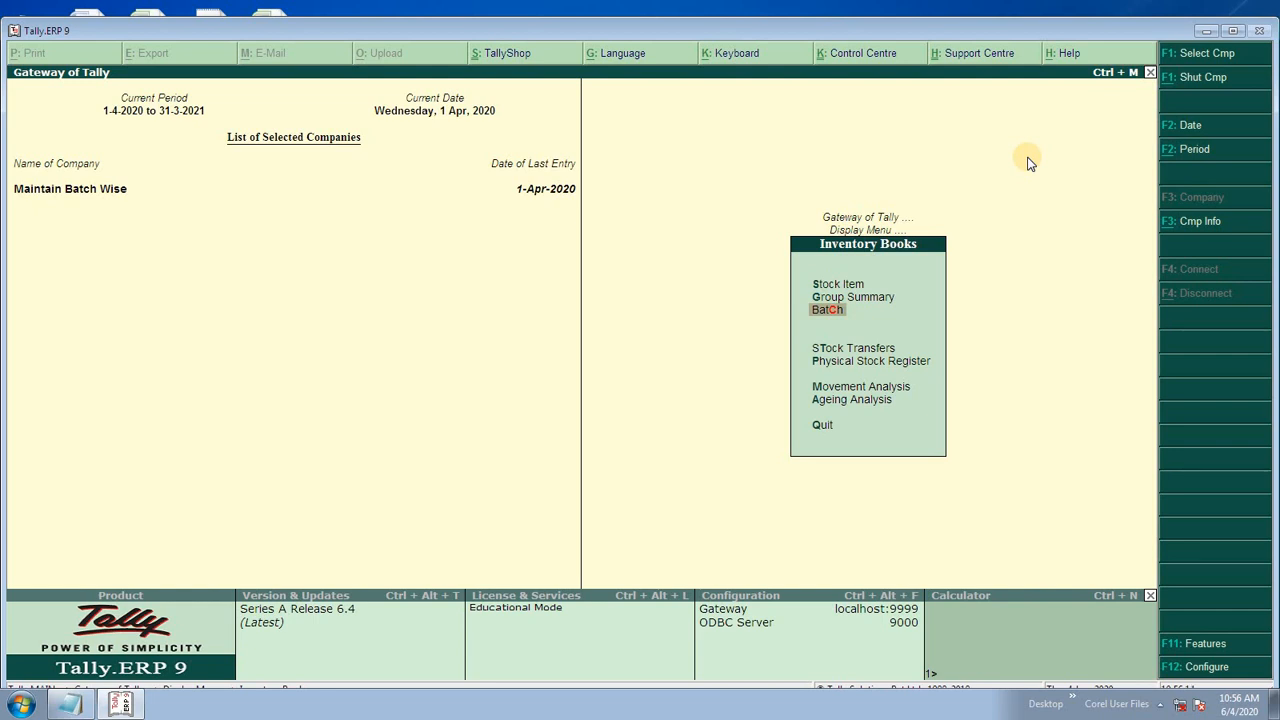
key(Escape)
key(Escape)
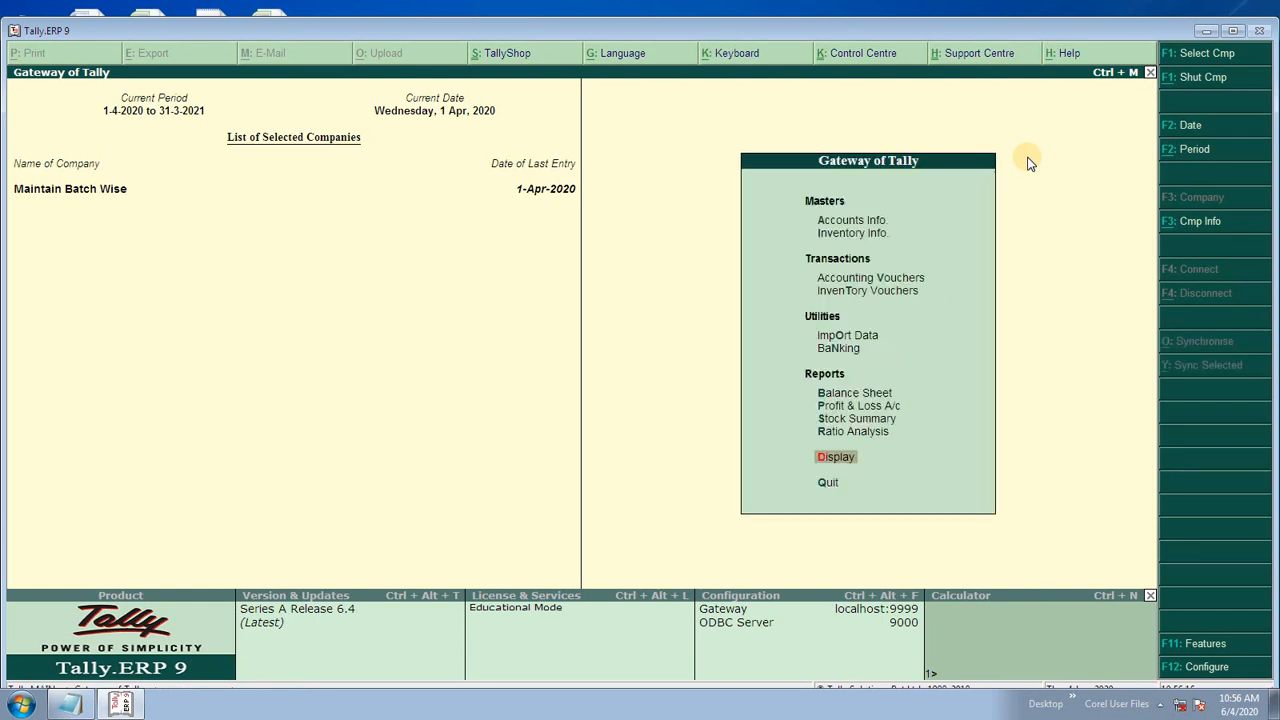
Step: Open the Meftal Forte sales voucher from the Day Book
key(Return)
key(Down)
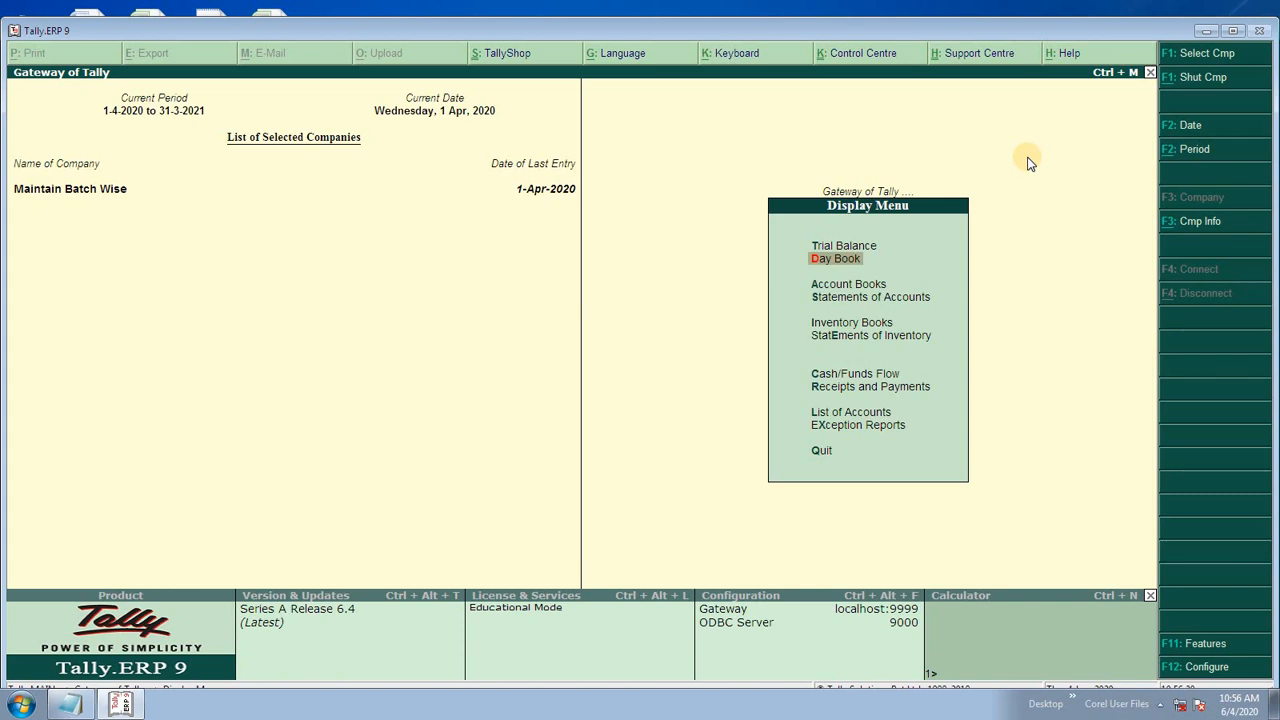
key(Return)
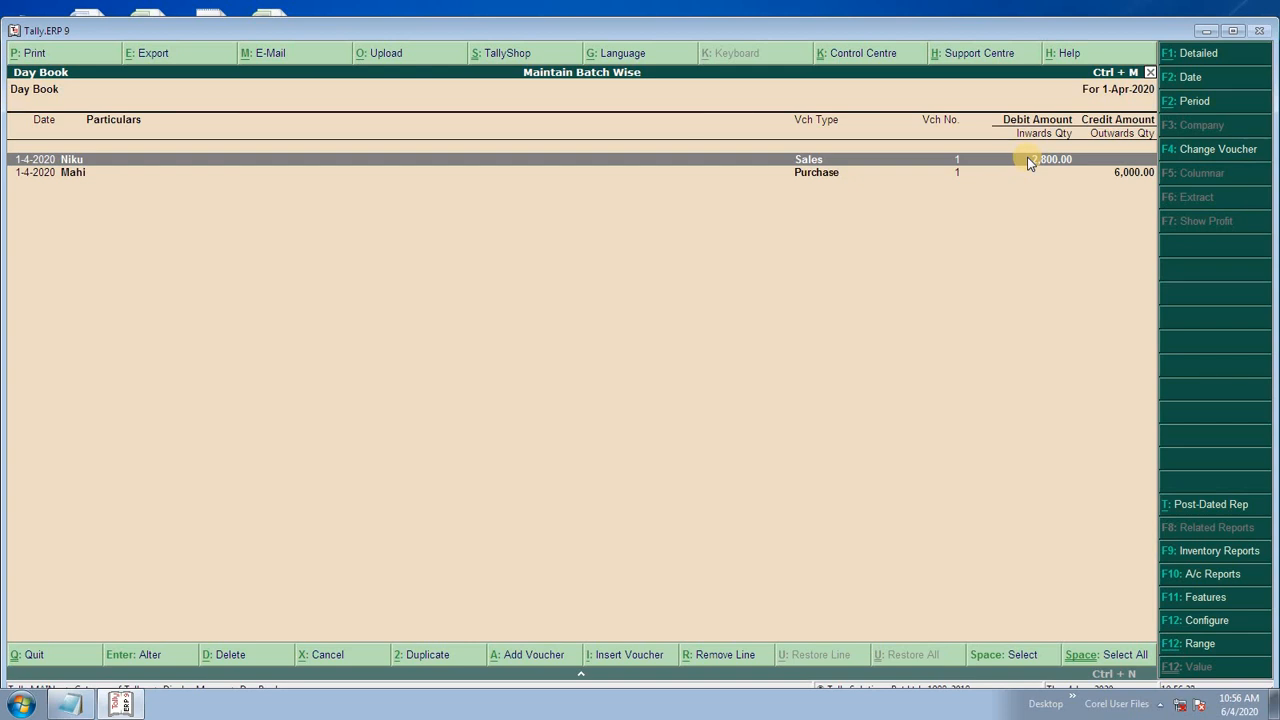
key(Down)
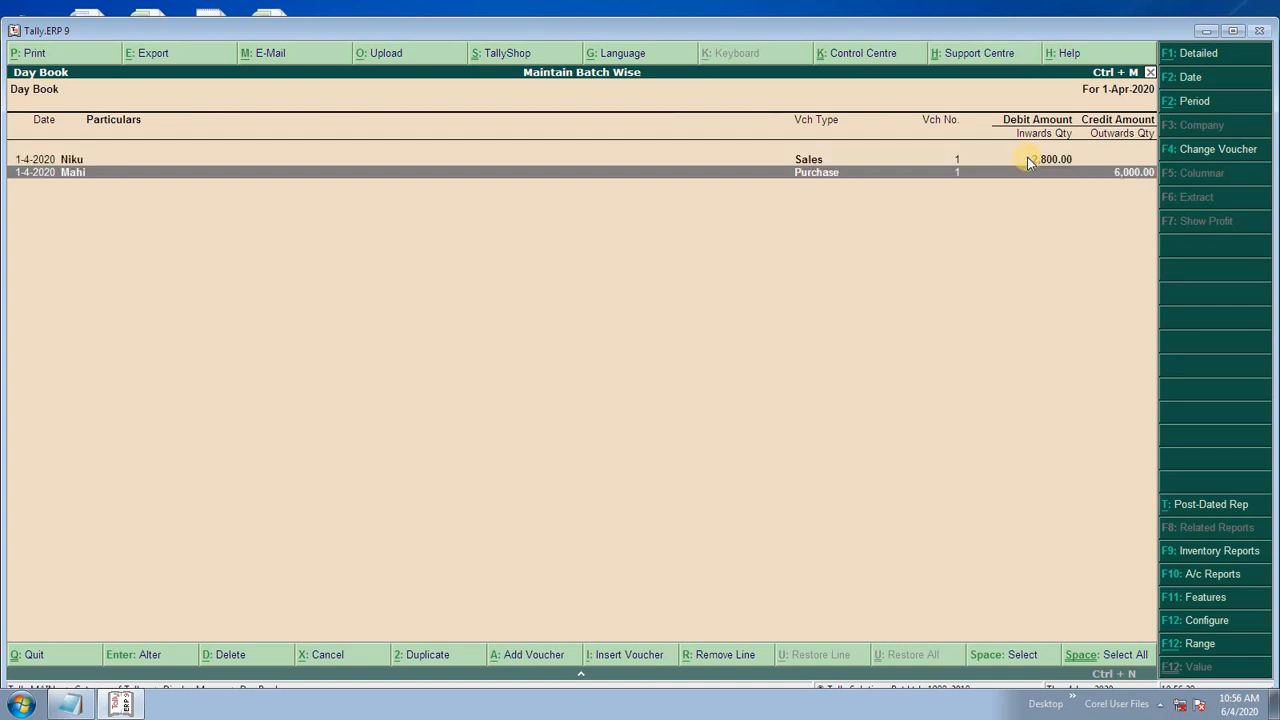
key(Up)
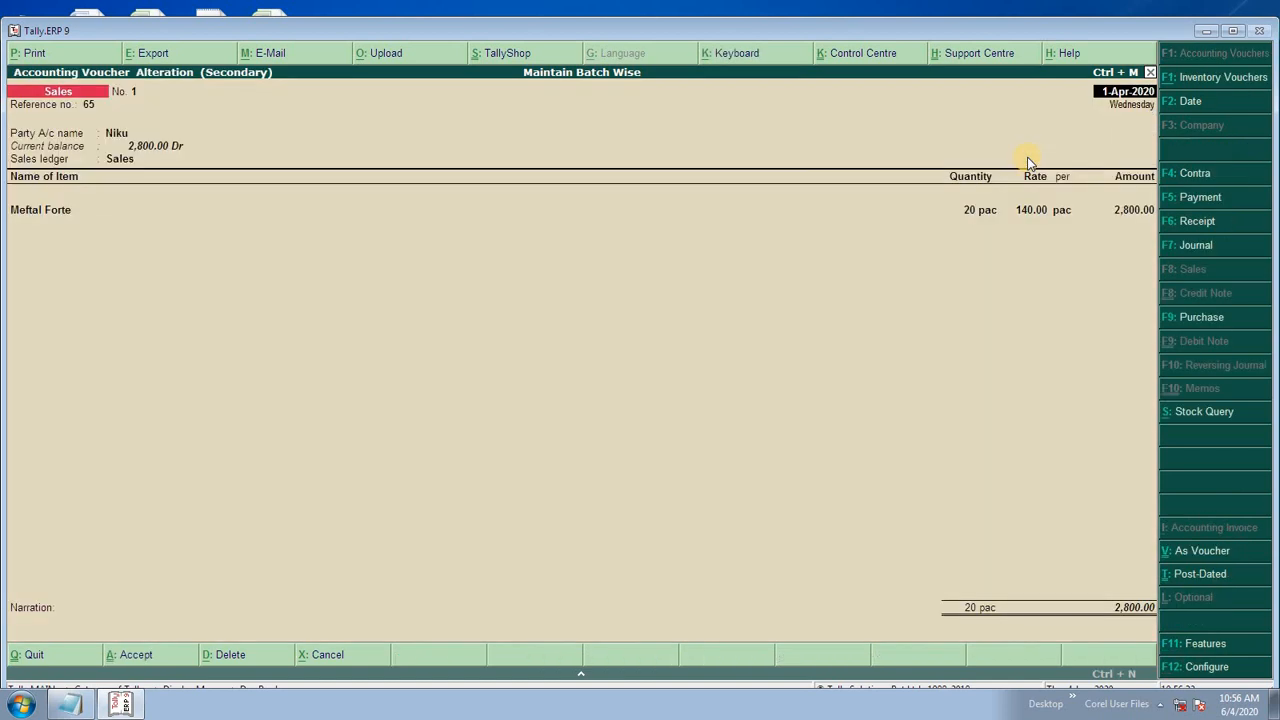
key(Return)
Step: Preview the sales invoice for printing and zoom in to check the item's batch, manufacturing and expiry details
key(alt+p)
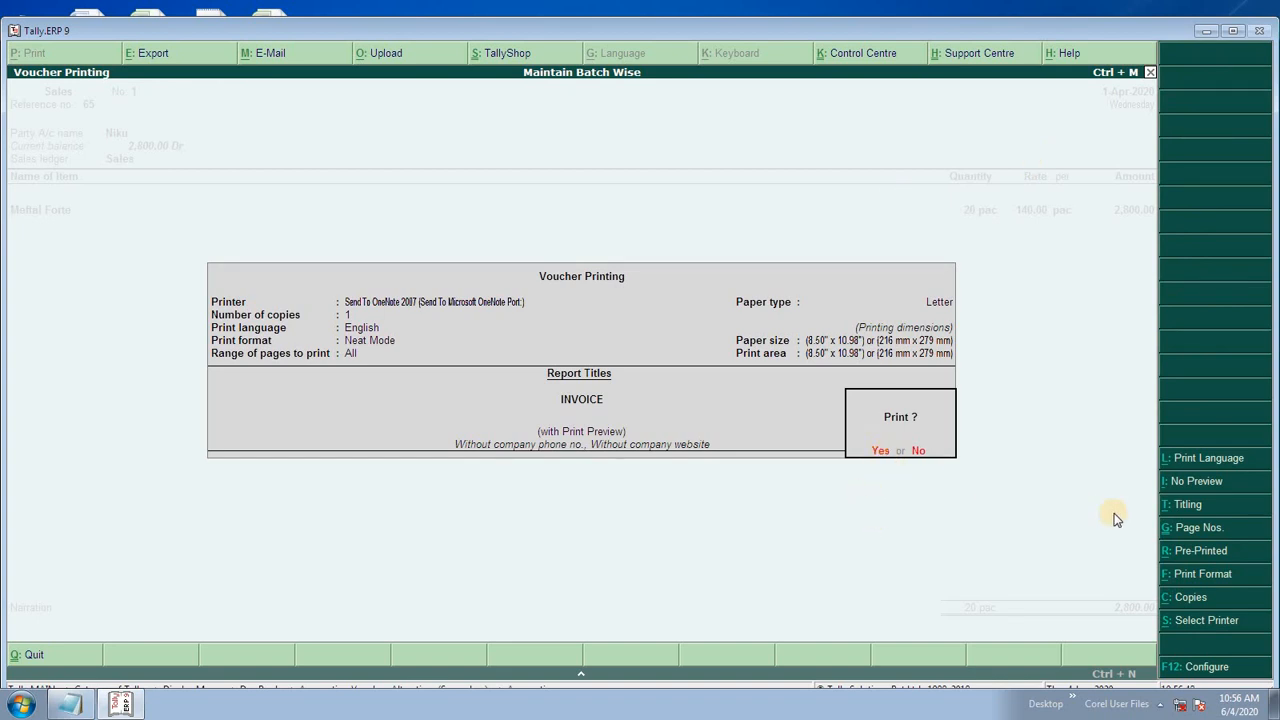
key(Return)
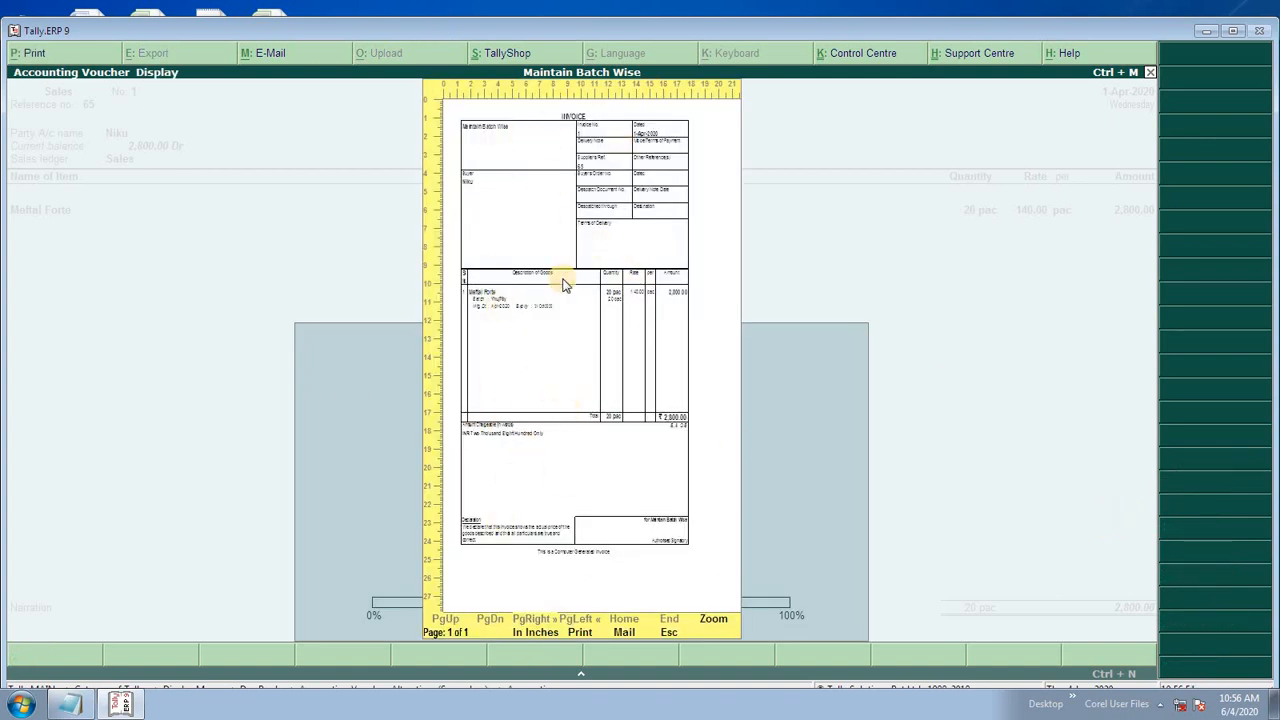
click(714, 622)
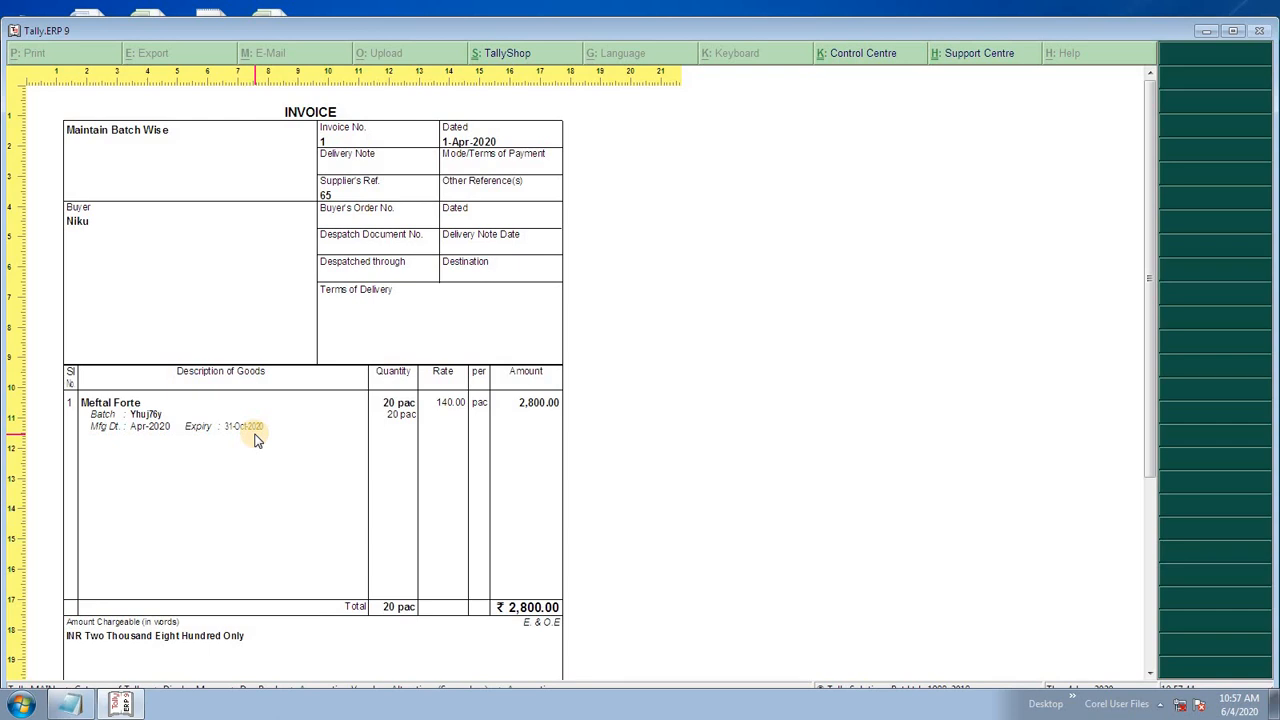
Step: Close the invoice preview and the sales voucher without changes, and go back to the Gateway of Tally
key(Escape)
key(Escape)
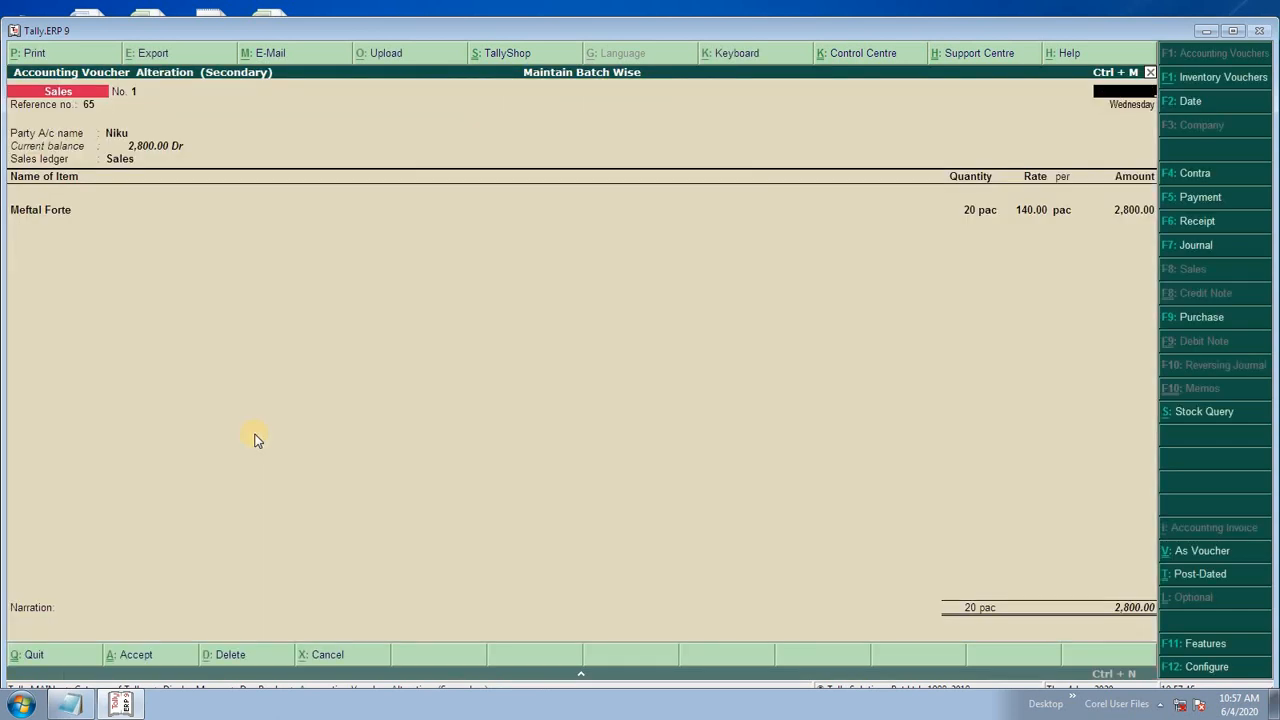
key(Escape)
key(Escape)
key(Escape)
key(Escape)
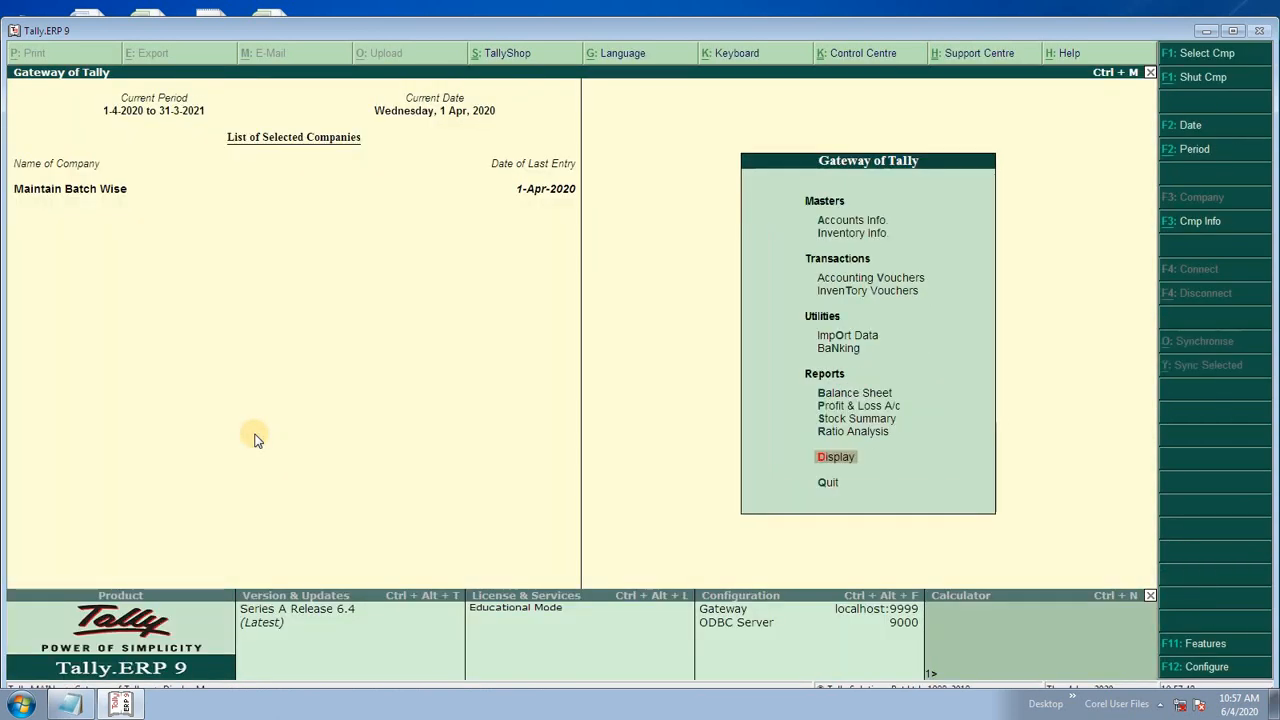